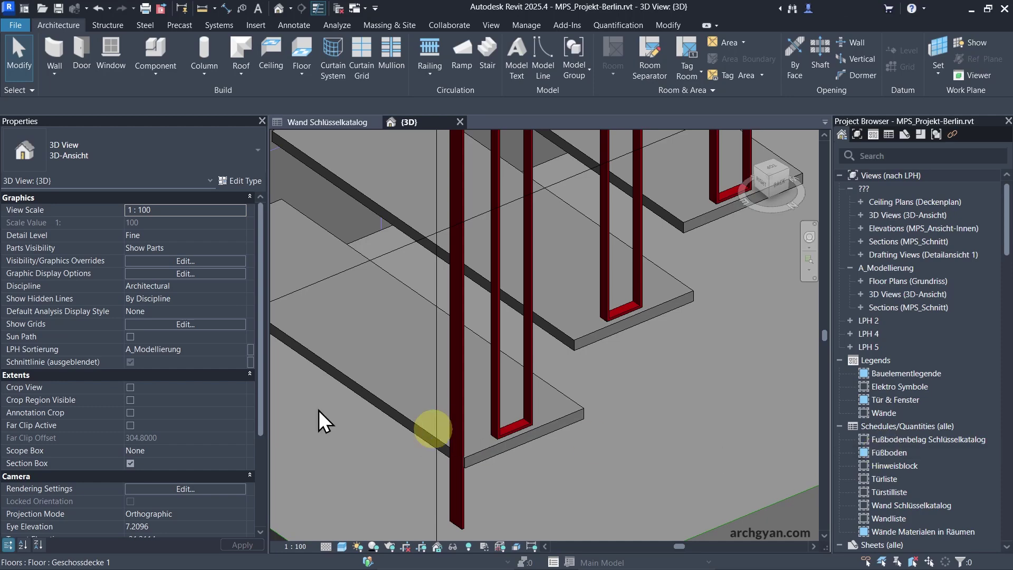
Step: Close all inactive views so only the 3D view of the stair and railing stays open
scroll(426, 384, down, 2)
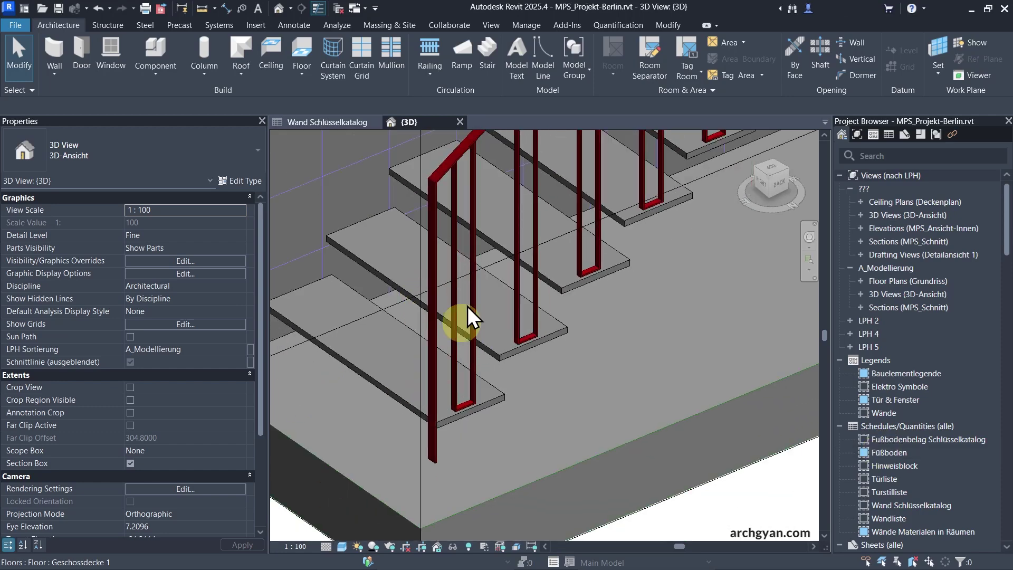
scroll(473, 384, down, 2)
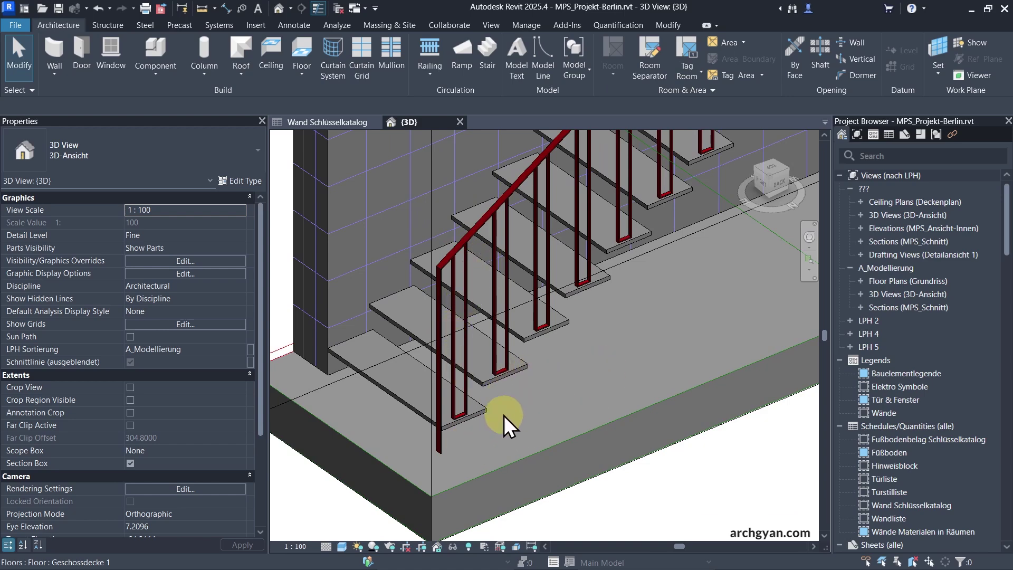
click(337, 7)
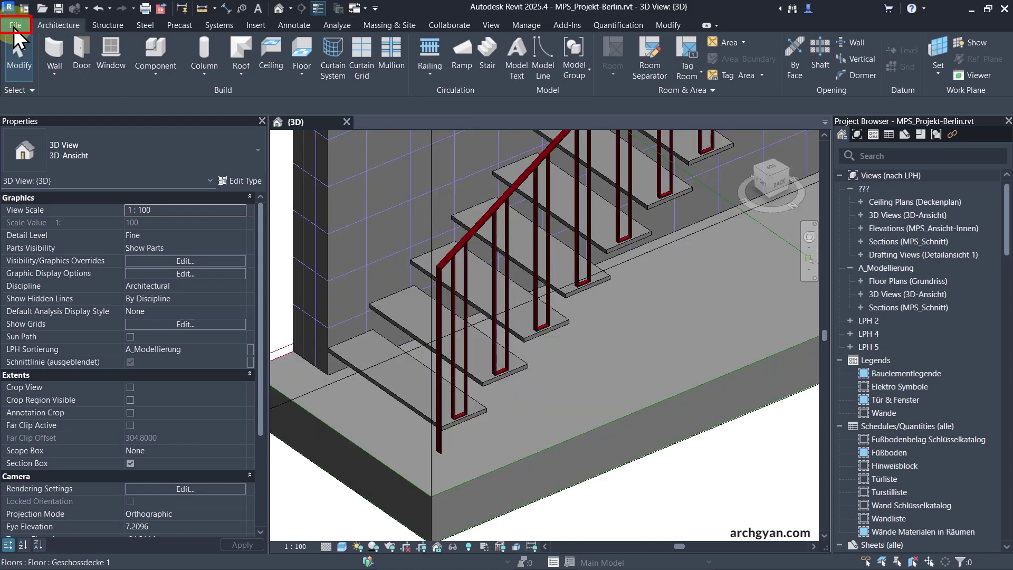
Step: Create a new family from the Metric Baluster.rft template
click(16, 27)
mouse_move(21, 98)
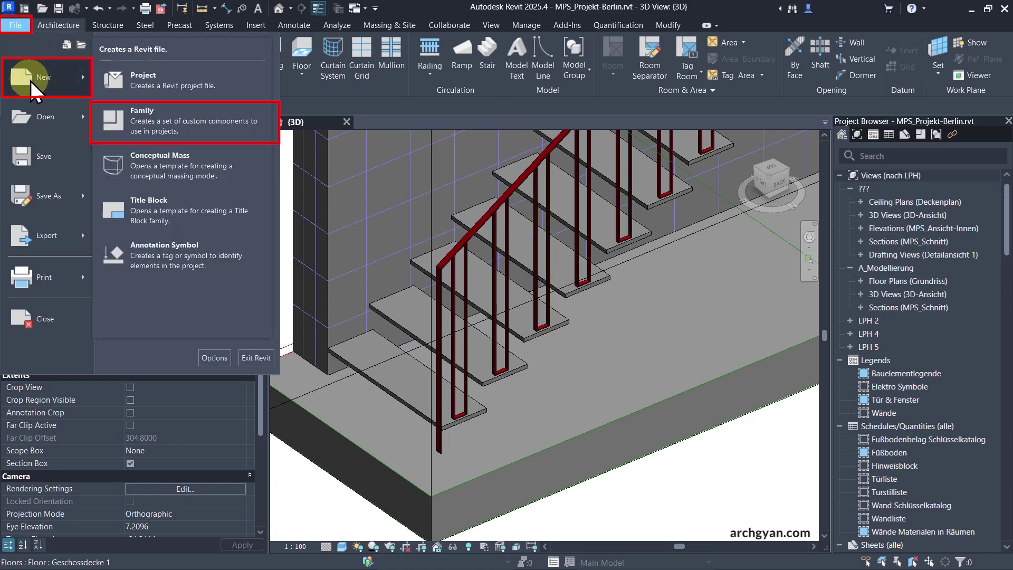
click(163, 118)
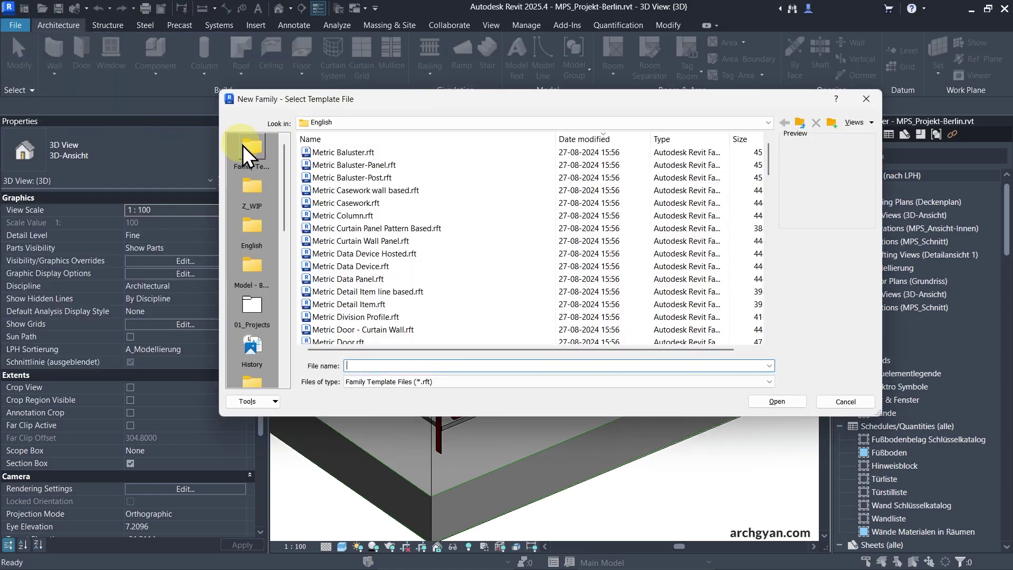
click(358, 154)
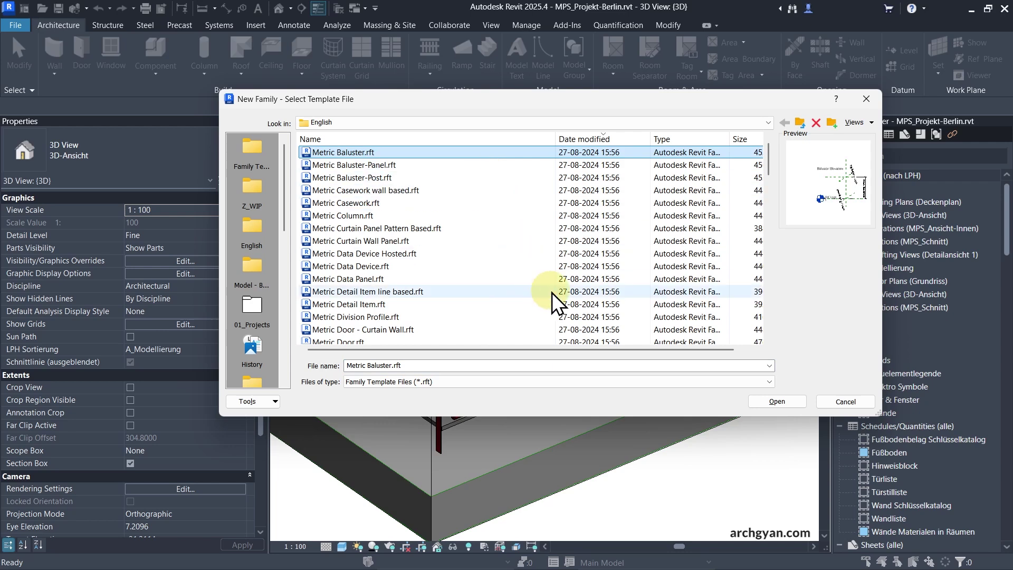
click(775, 404)
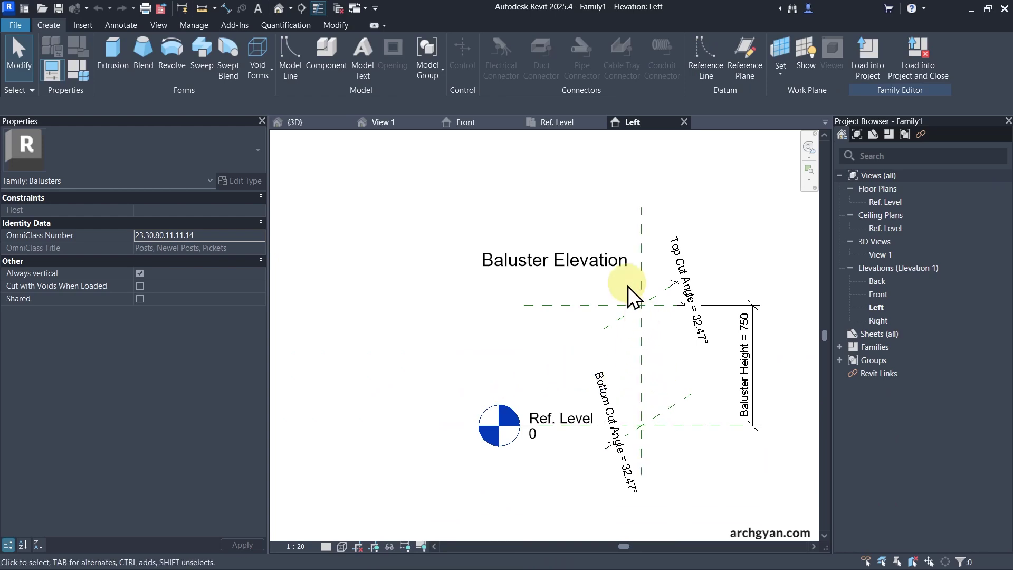
Step: Examine the template's Left elevation and compare it with the railing balusters on the stair in the project's 3D view
scroll(661, 291, up, 3)
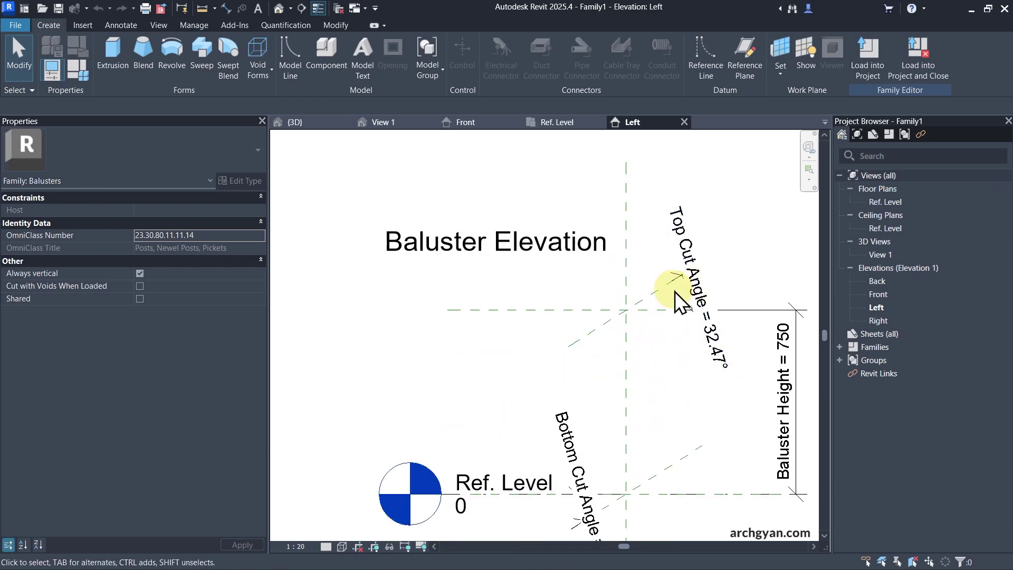
scroll(678, 317, down, 2)
scroll(641, 239, up, 2)
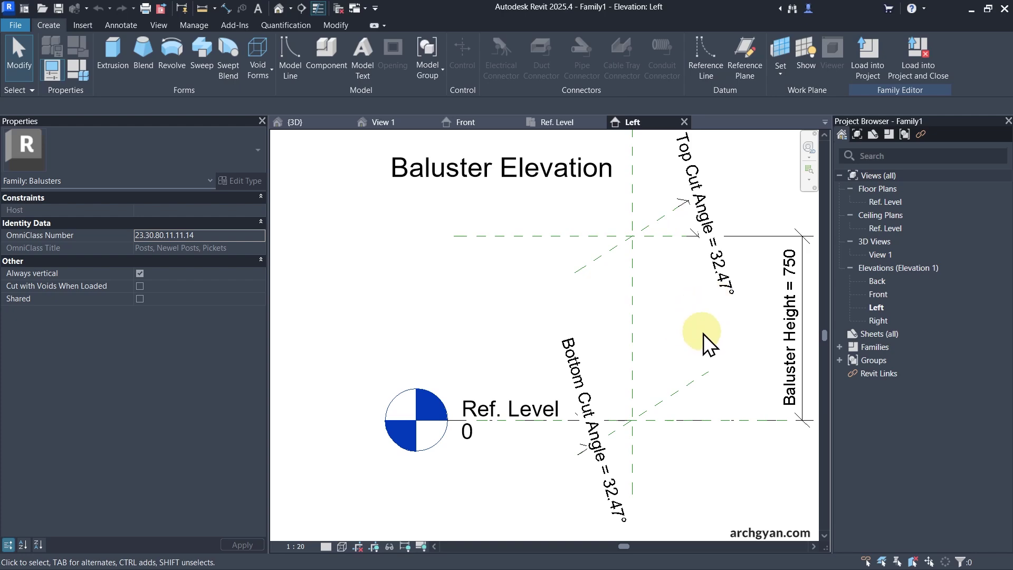
click(297, 124)
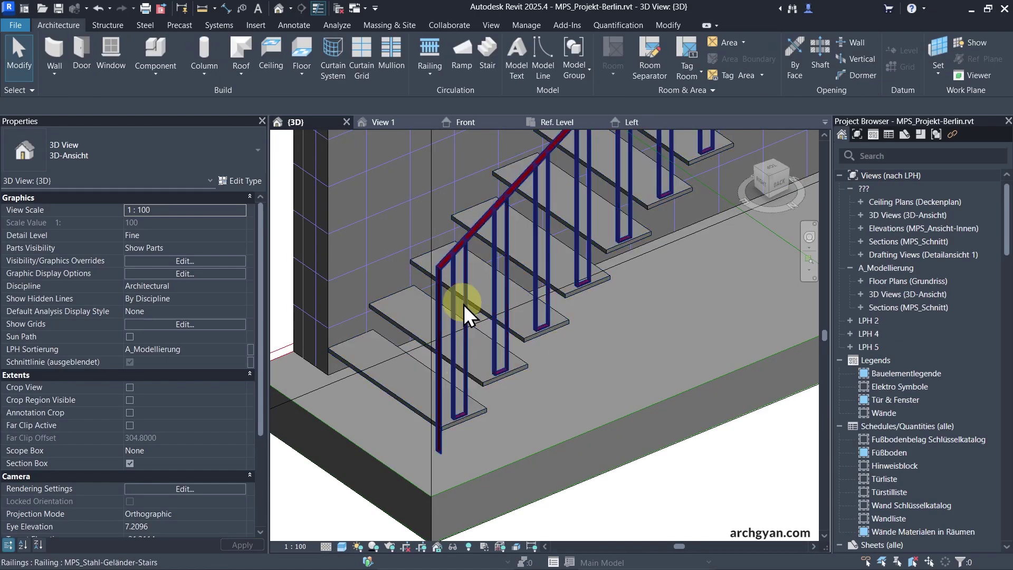
scroll(476, 336, up, 2)
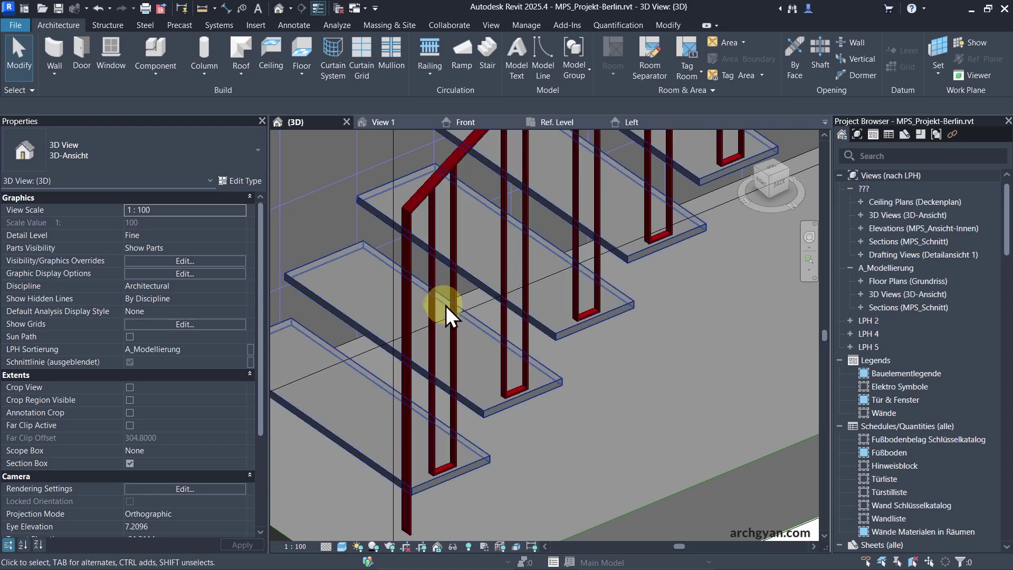
Step: In the family's Left elevation, draw vertical reference planes about 134 mm and 150 mm either side of the centre plane
click(634, 123)
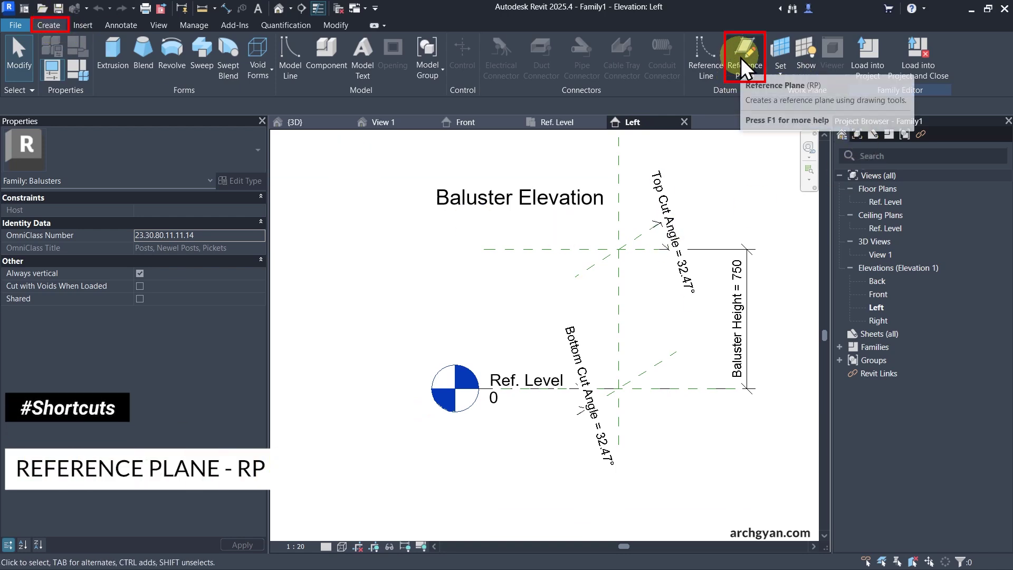
key(r)
key(p)
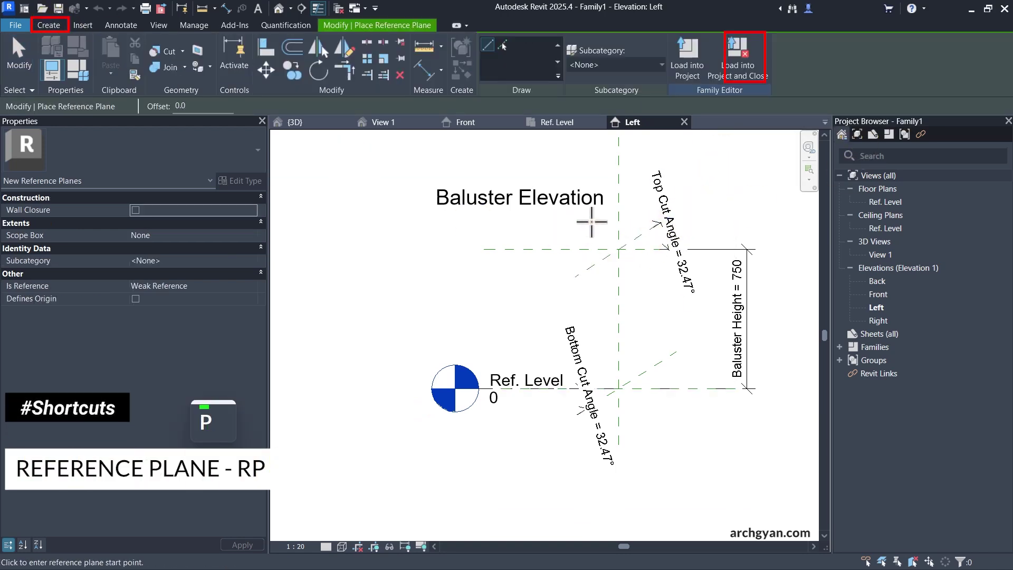
click(593, 221)
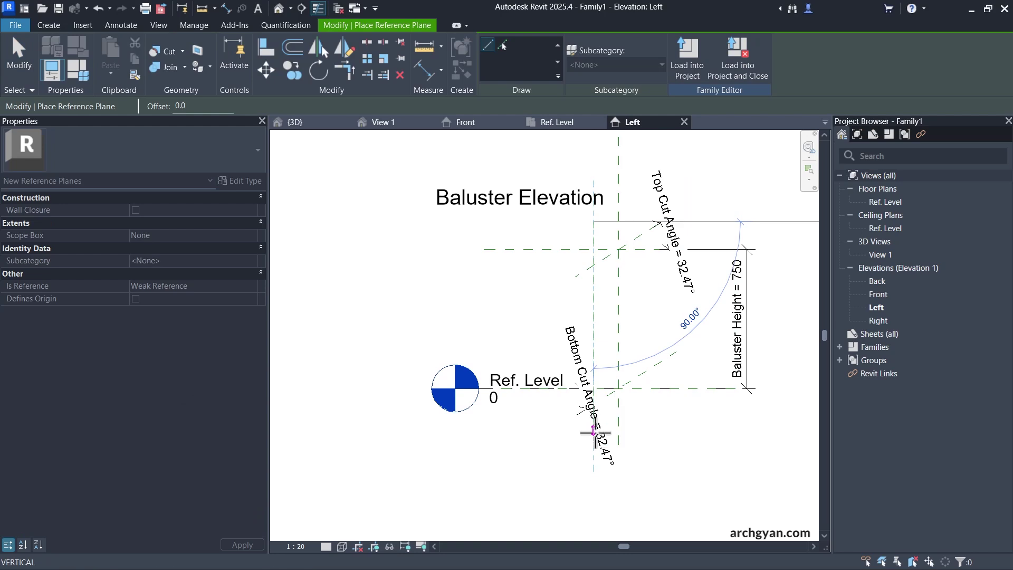
click(594, 433)
click(646, 221)
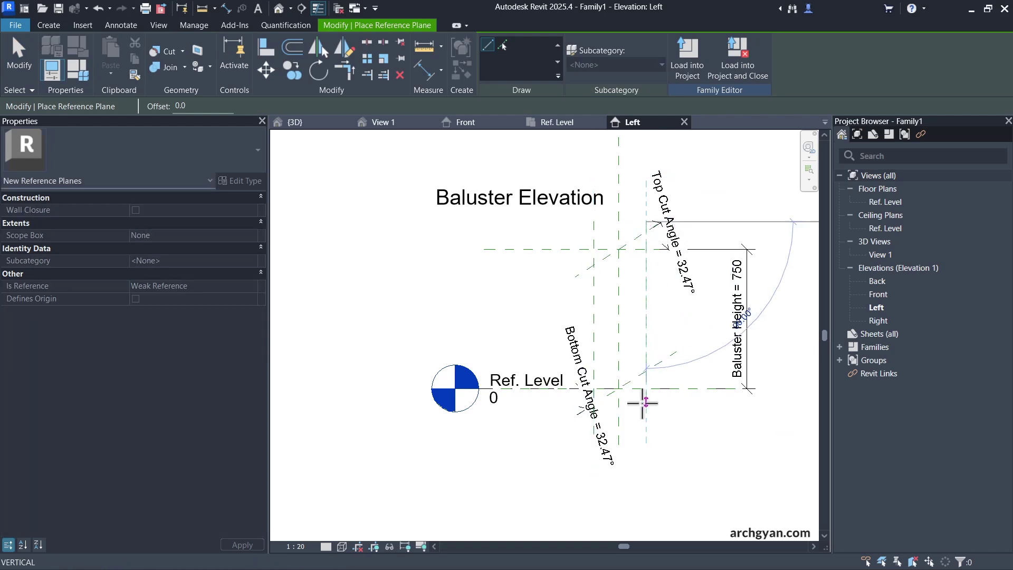
click(646, 436)
key(Escape)
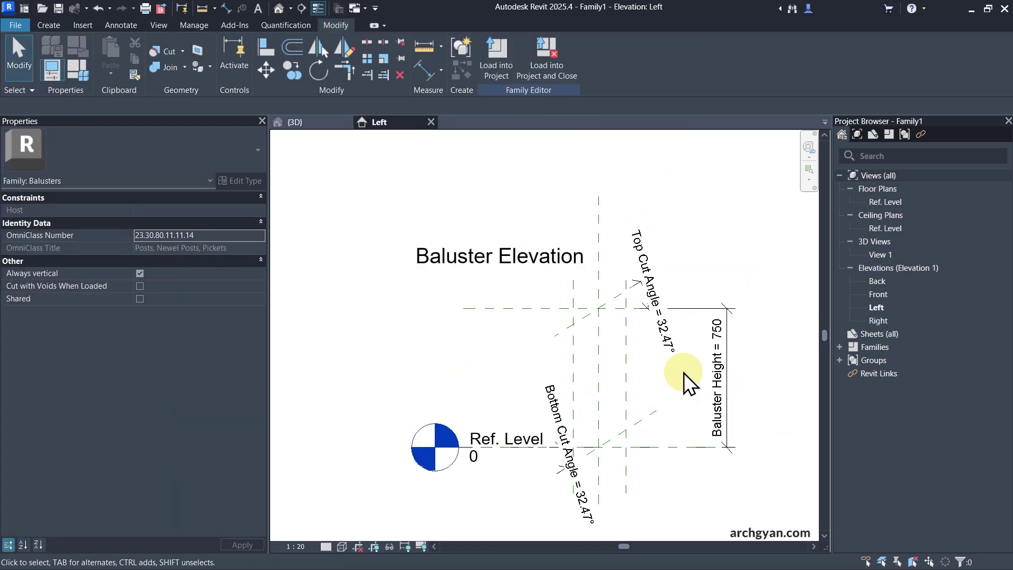
scroll(684, 372, up, 2)
key(Escape)
key(Escape)
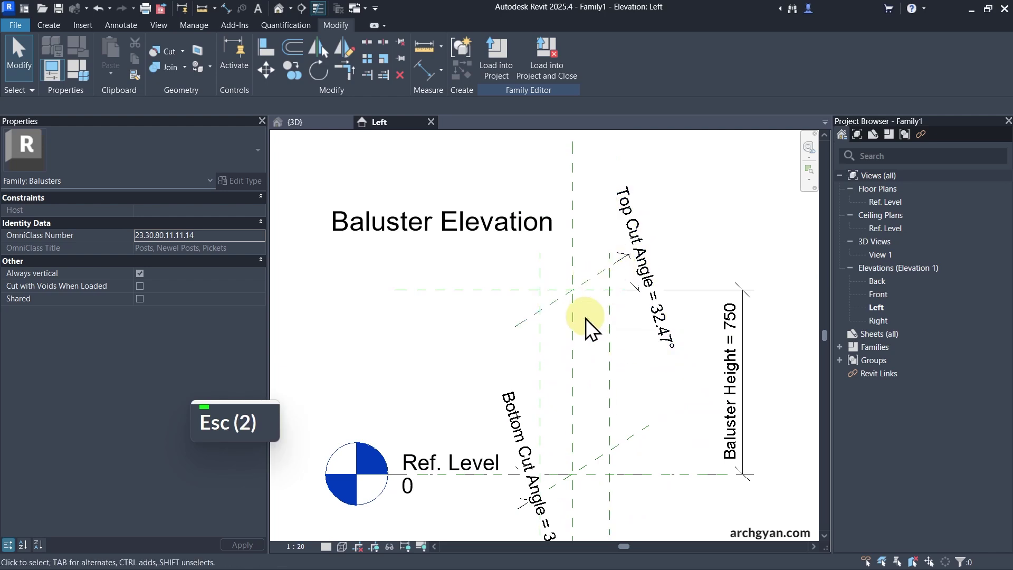
Step: Add an aligned dimension across the three vertical reference planes and make their spacing equal
key(d)
key(i)
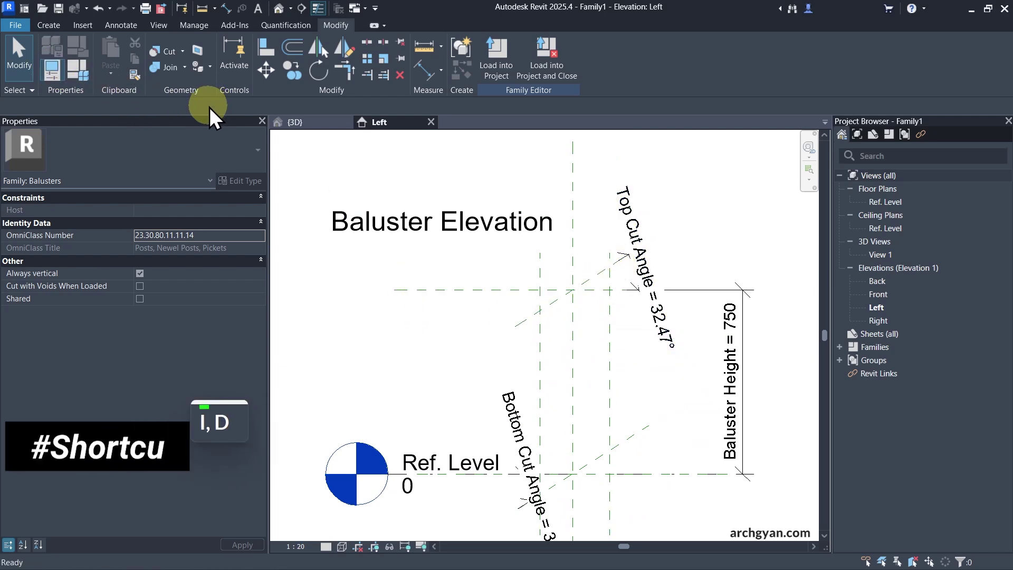
click(122, 26)
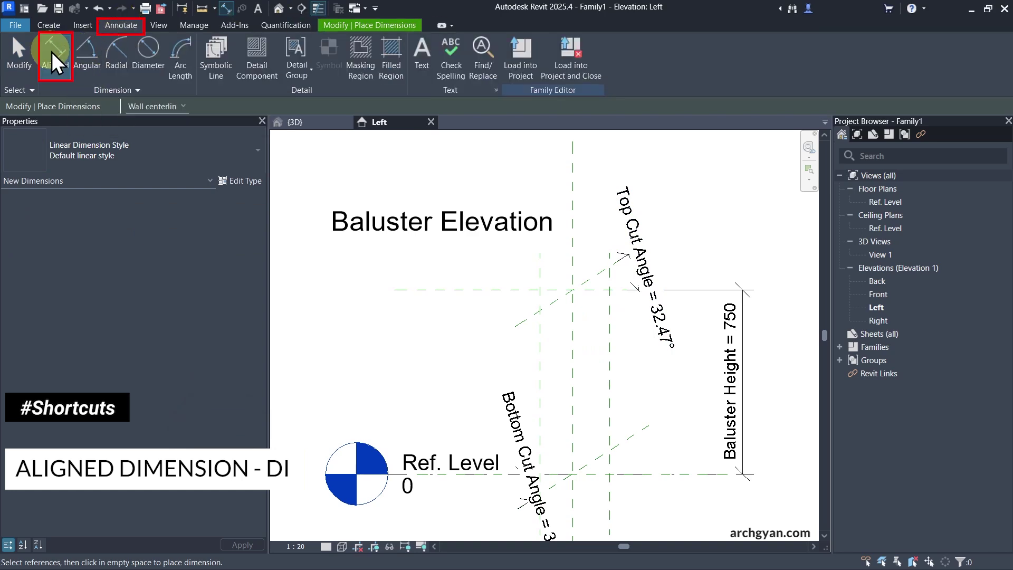
scroll(537, 282, up, 3)
click(540, 273)
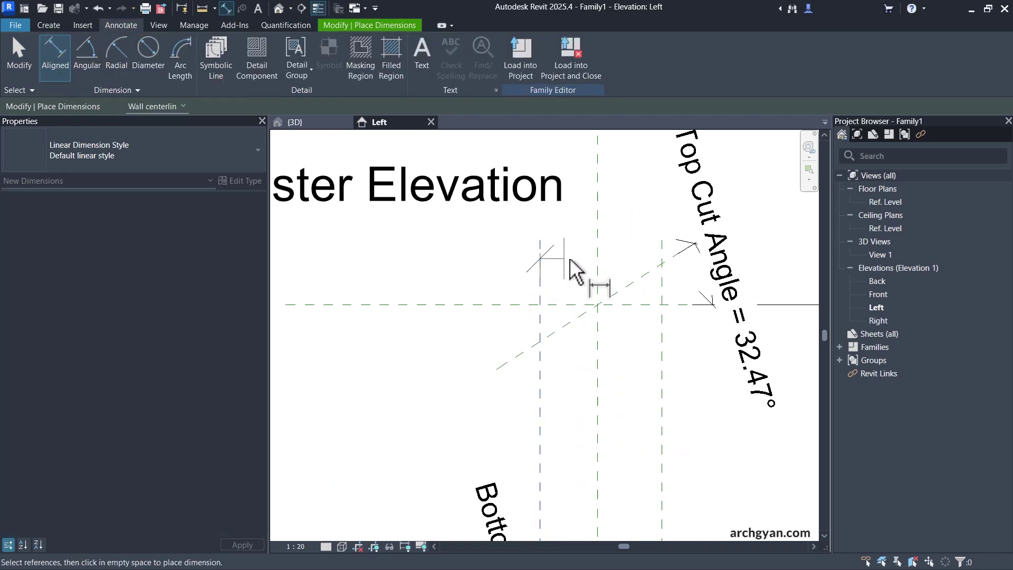
click(598, 269)
click(662, 271)
click(651, 247)
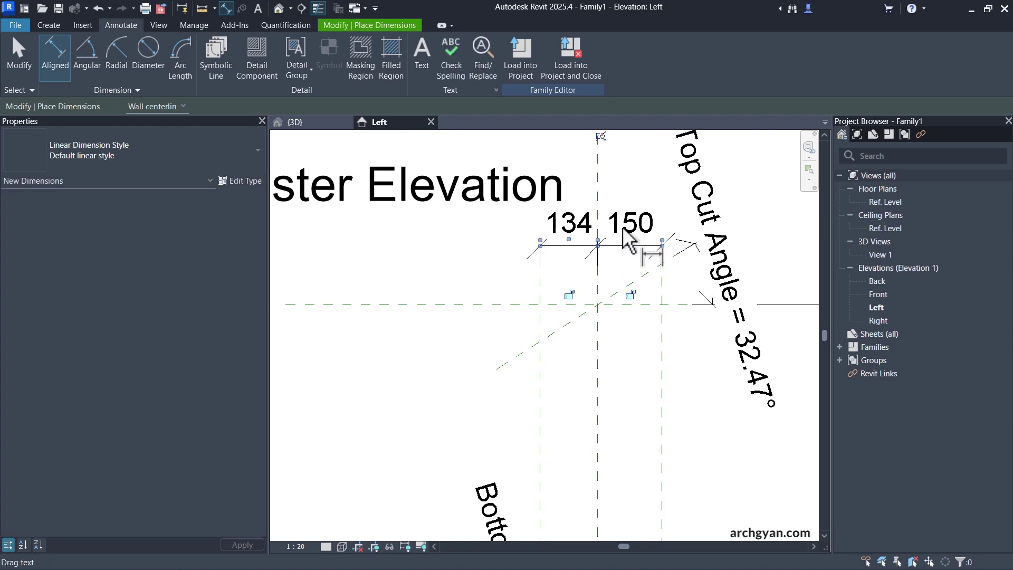
click(598, 137)
Step: Dimension the overall distance between the two outer vertical reference planes, above the equal-spacing dimension
click(534, 278)
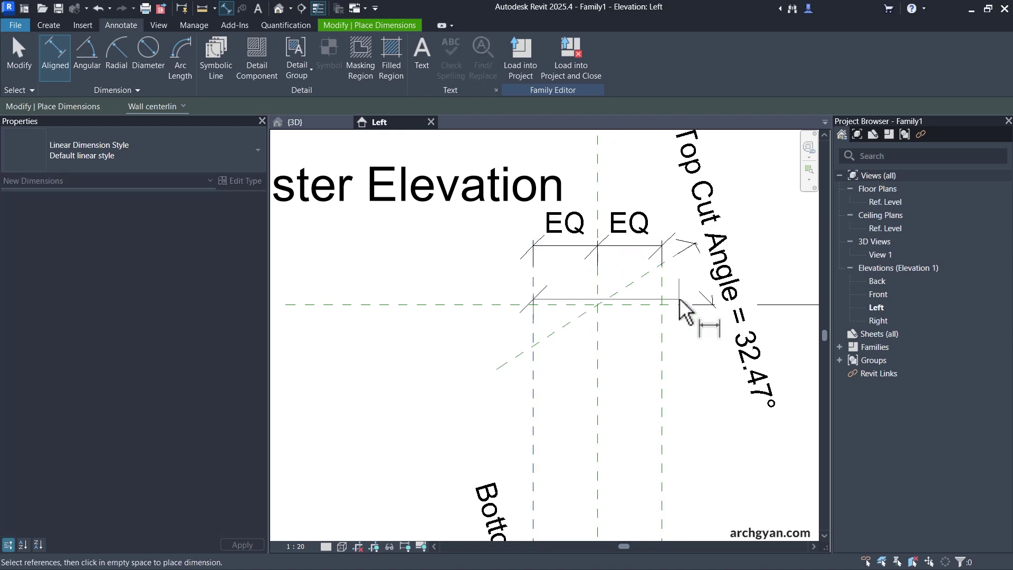
click(663, 293)
scroll(624, 227, down, 2)
key(Escape)
key(Escape)
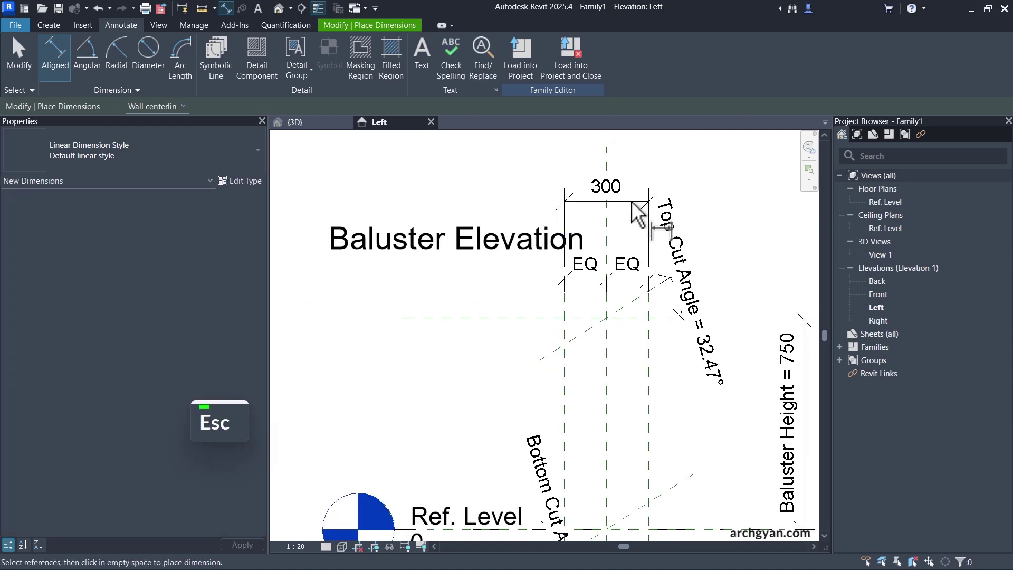
Step: Label the overall dimension with a new family type parameter named Width
click(618, 55)
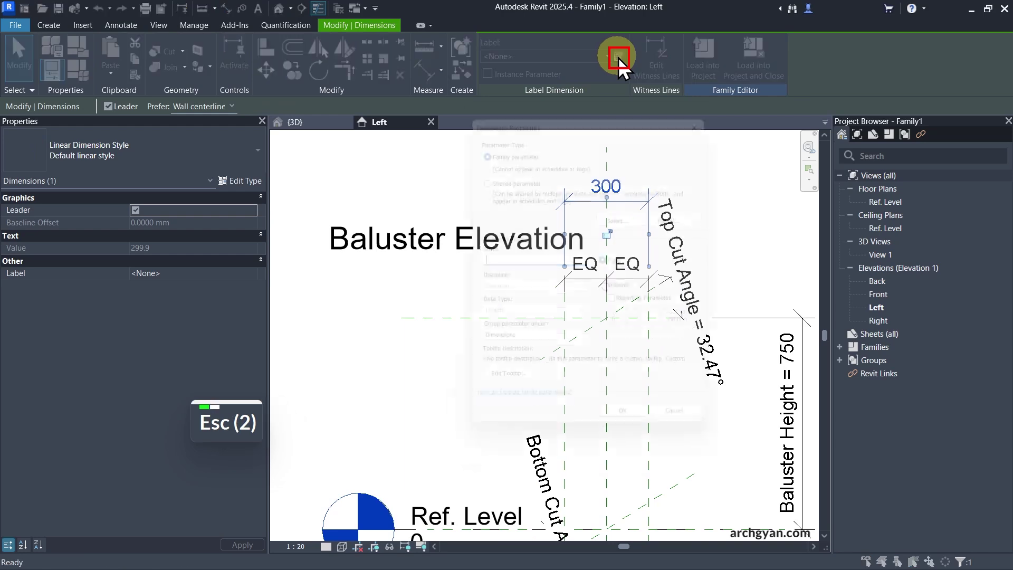
text(Width)
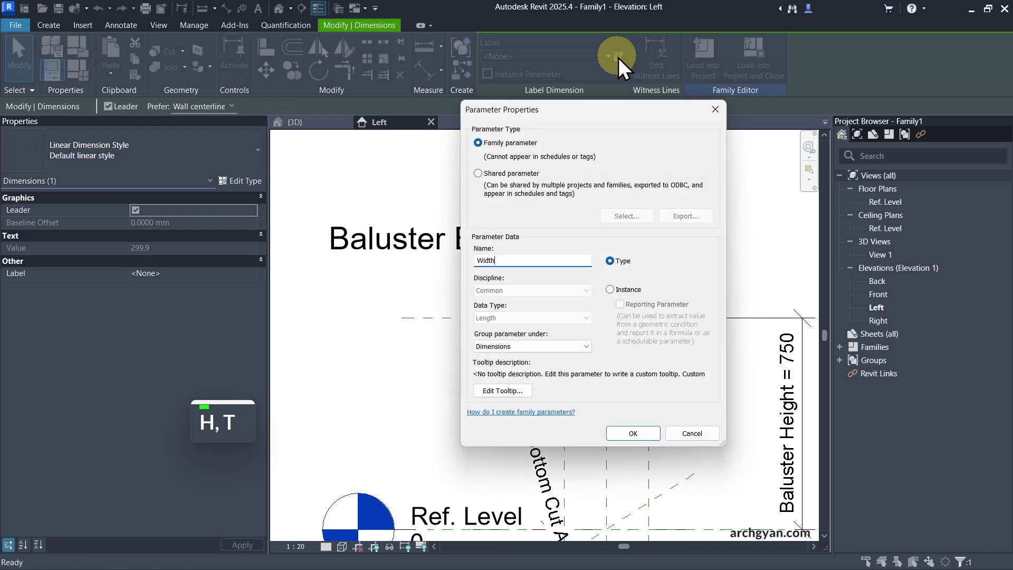
key(Return)
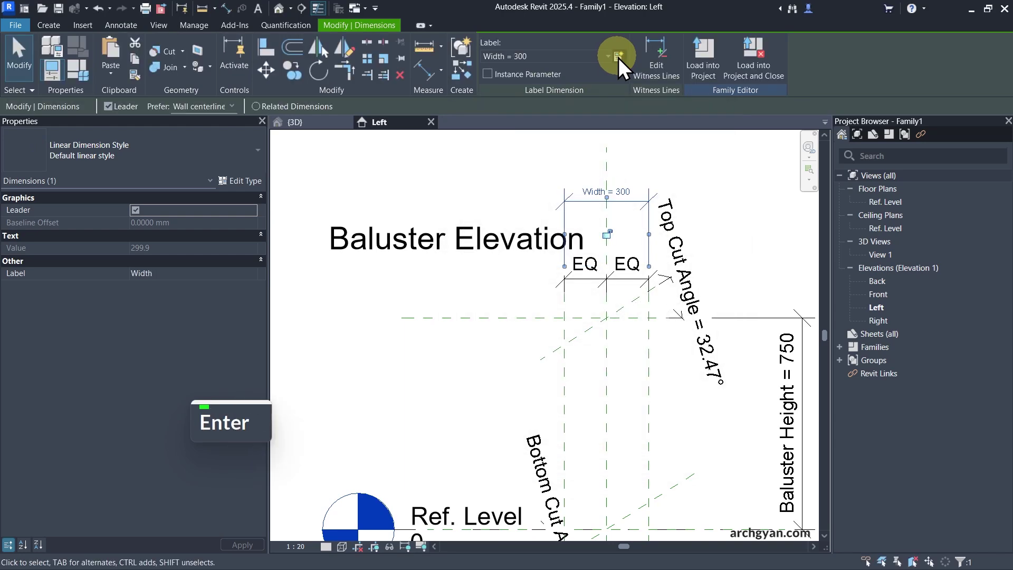
key(Escape)
key(Escape)
key(Escape)
Step: Draw a horizontal reference plane about 150 mm above the plane that marks the top of the baluster height
middle_drag(420, 277, 355, 229)
key(r)
key(p)
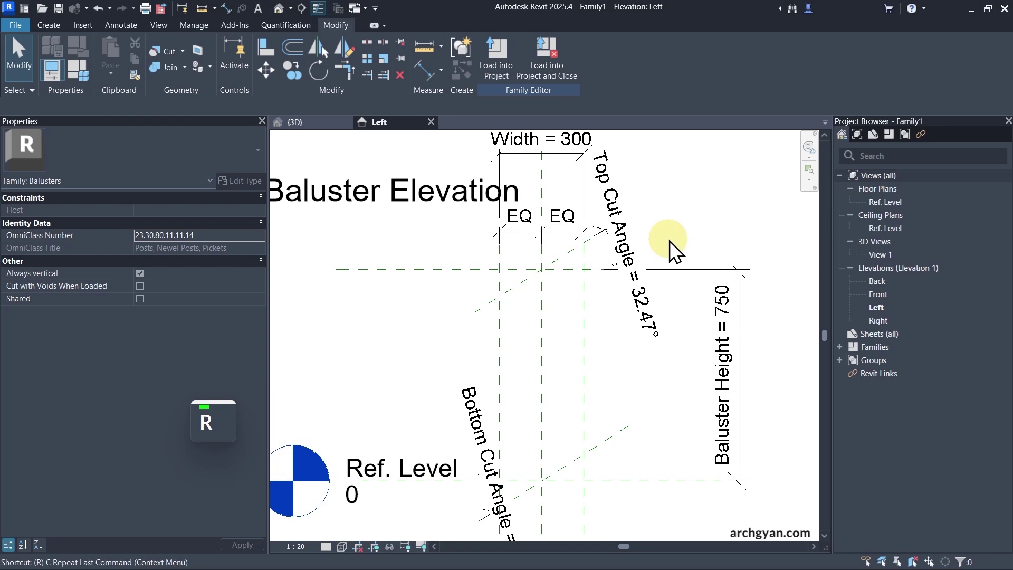
click(344, 227)
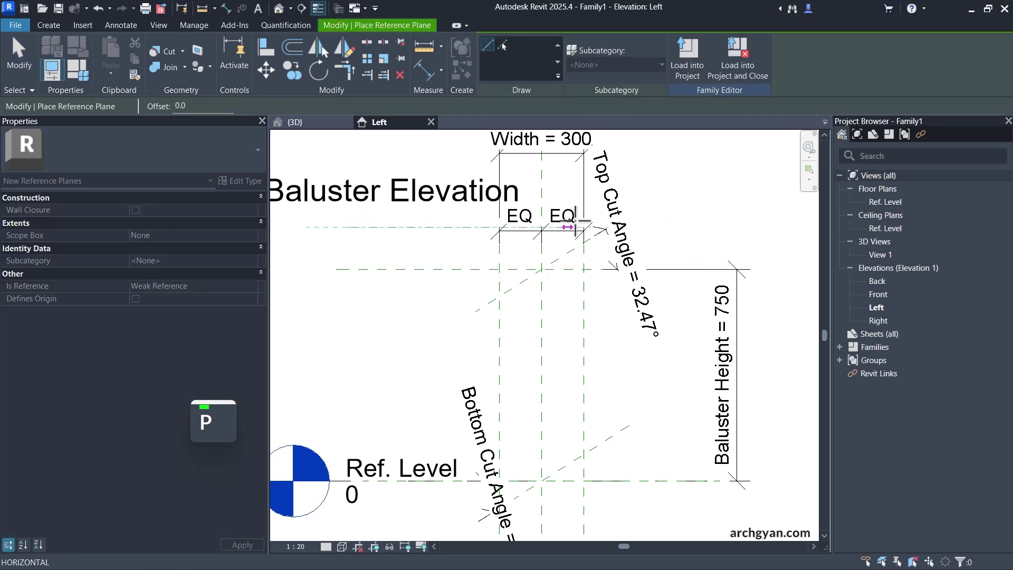
click(721, 227)
key(Escape)
key(Escape)
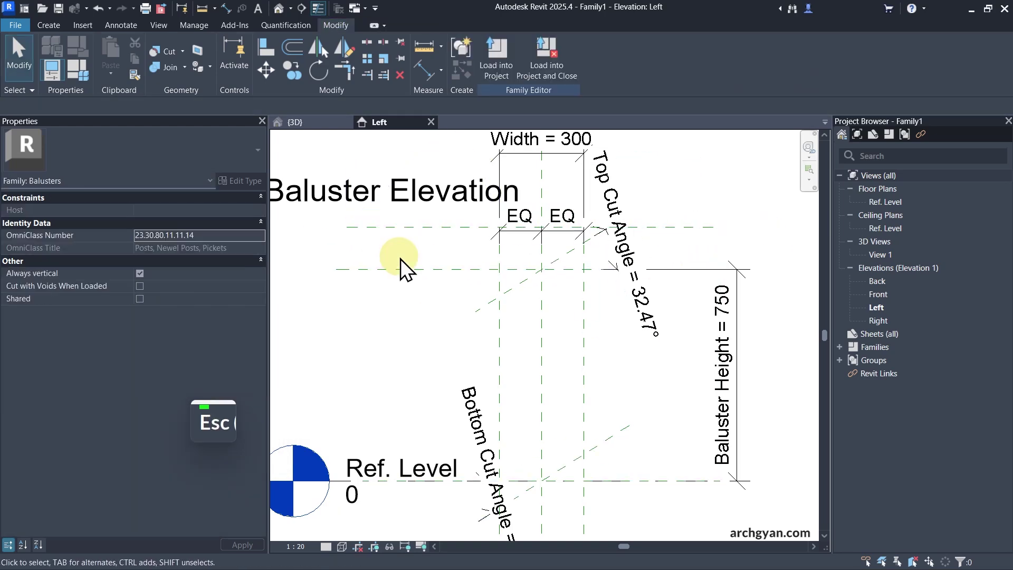
Step: Dimension the distance between the baluster height plane and the new horizontal reference plane above it
key(d)
key(i)
click(389, 270)
click(393, 227)
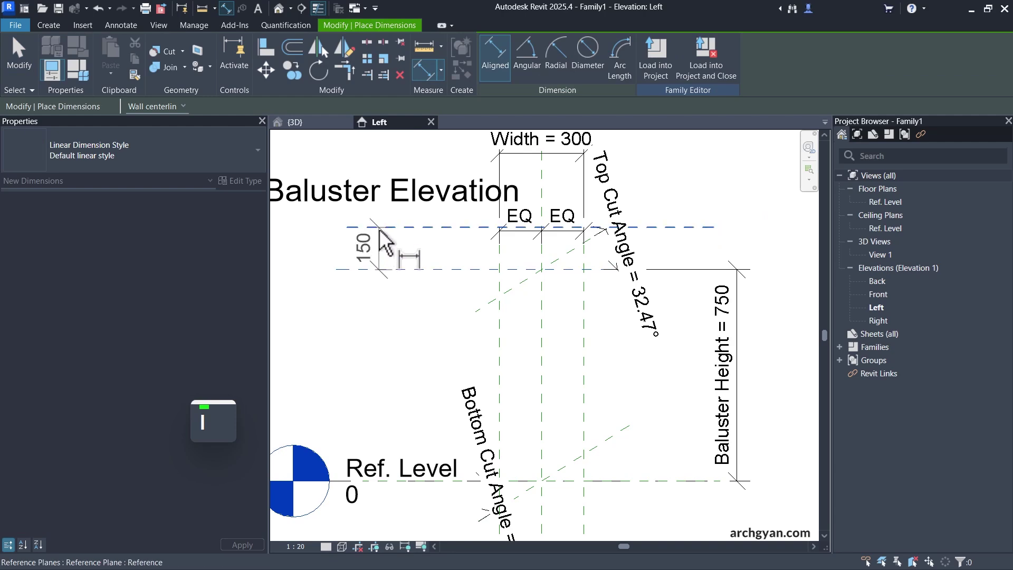
click(324, 243)
key(Escape)
key(Escape)
Step: Move the equal-spacing dimension up, clear of the upper horizontal reference plane and just below the Width dimension
scroll(384, 239, up, 2)
scroll(423, 251, down, 3)
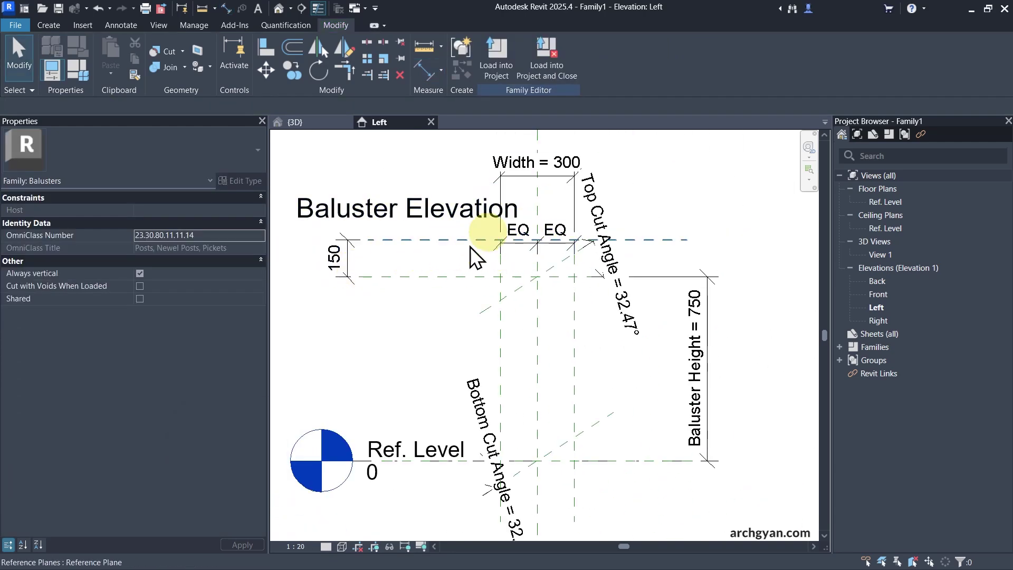
scroll(555, 249, up, 2)
click(549, 244)
scroll(534, 245, up, 2)
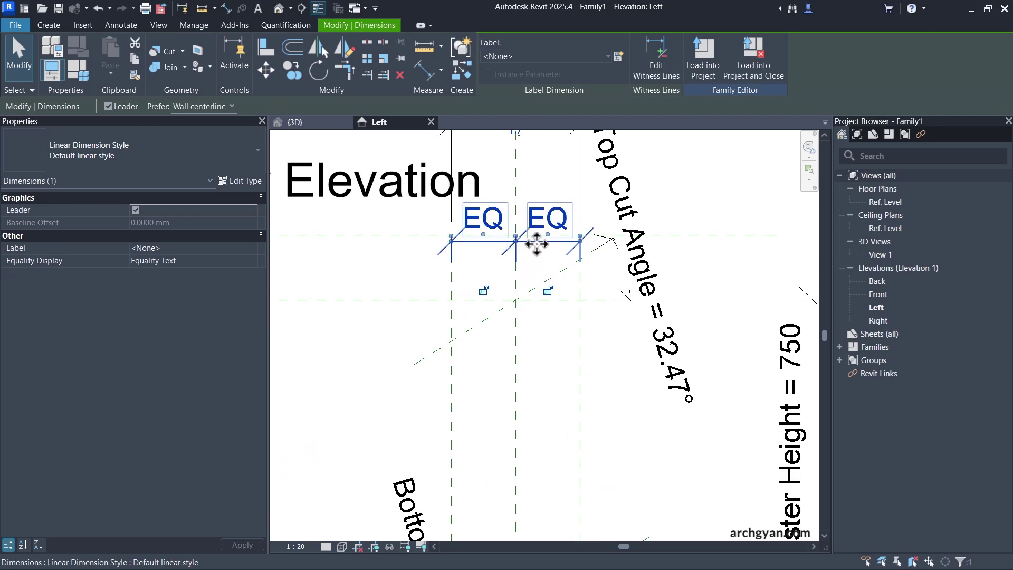
drag(533, 243, 533, 174)
scroll(575, 292, down, 2)
key(Escape)
key(Escape)
key(Escape)
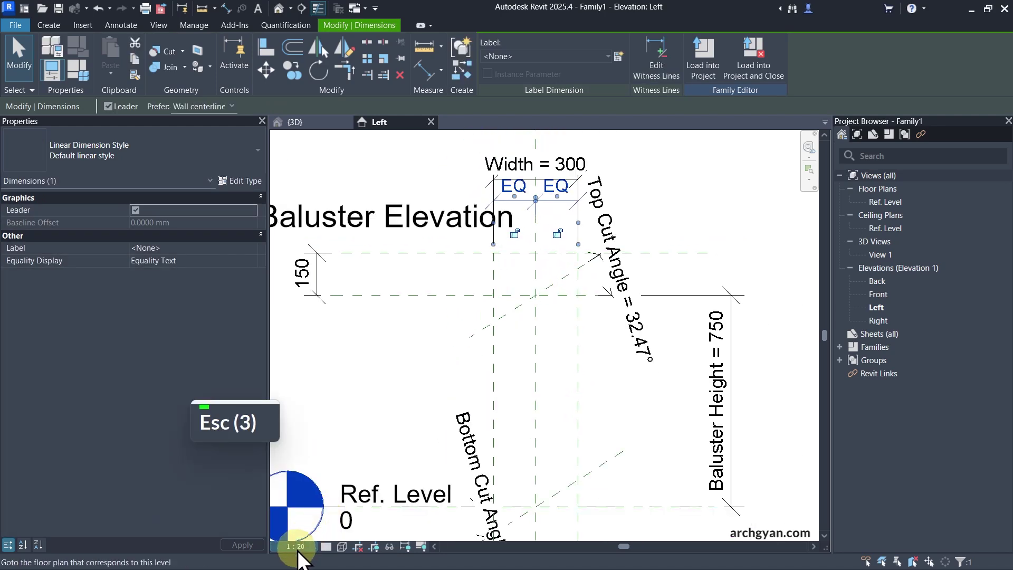
Step: Set the Left elevation's view scale to 1:10
click(295, 546)
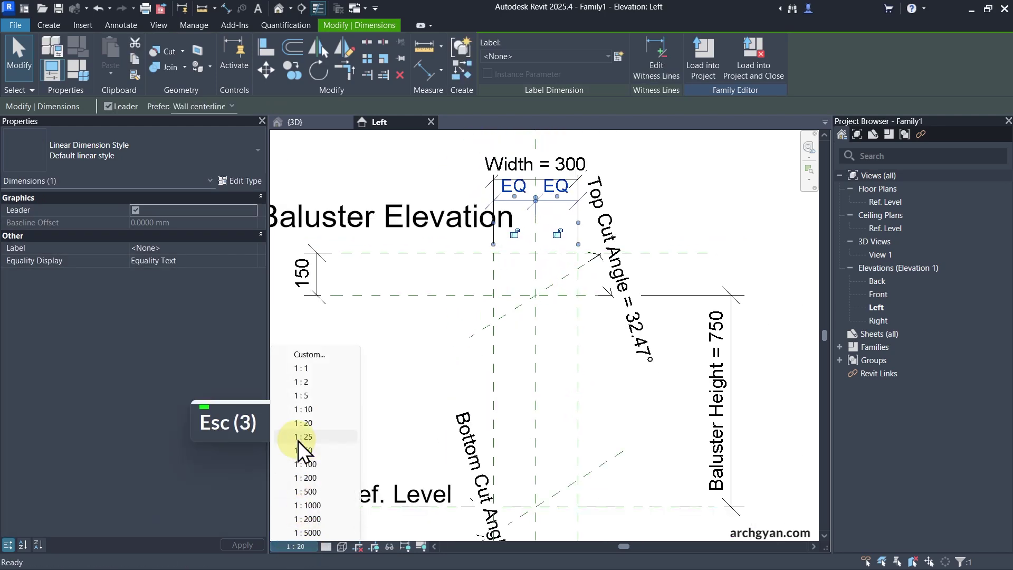
click(315, 410)
click(312, 412)
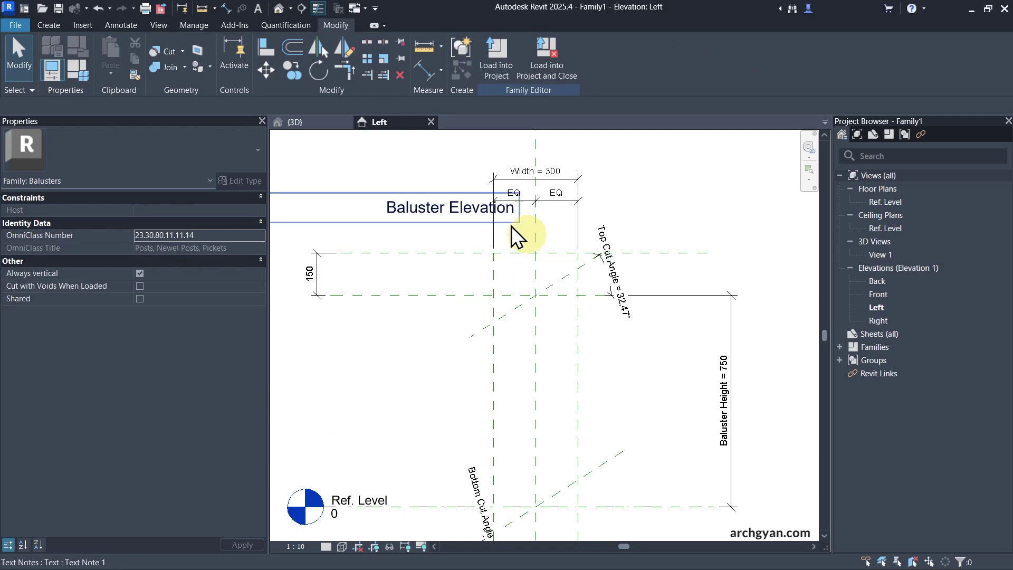
Step: Open the Ref. Level floor plan
scroll(565, 272, down, 1)
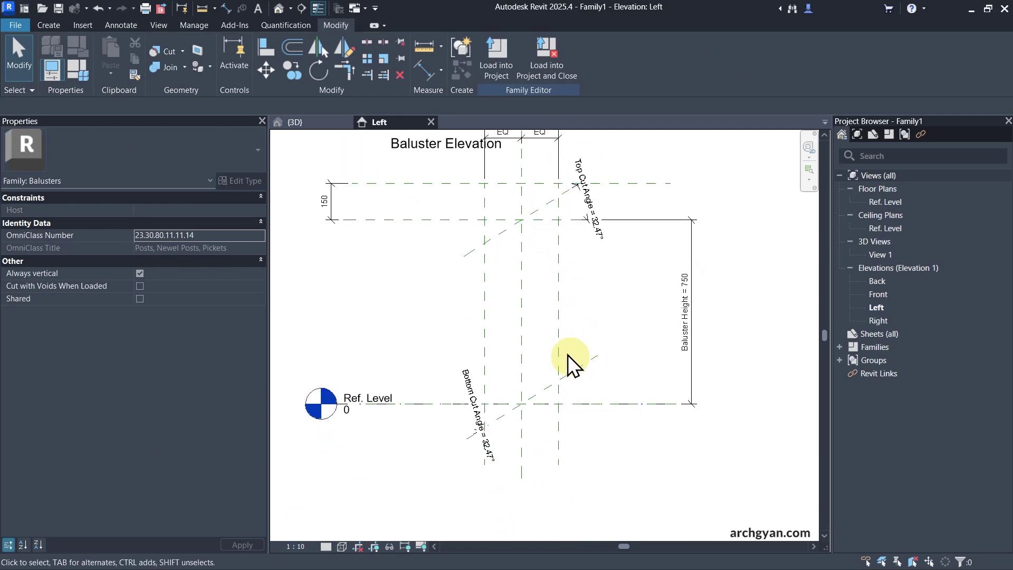
scroll(549, 316, up, 3)
middle_drag(527, 271, 550, 379)
scroll(460, 282, down, 3)
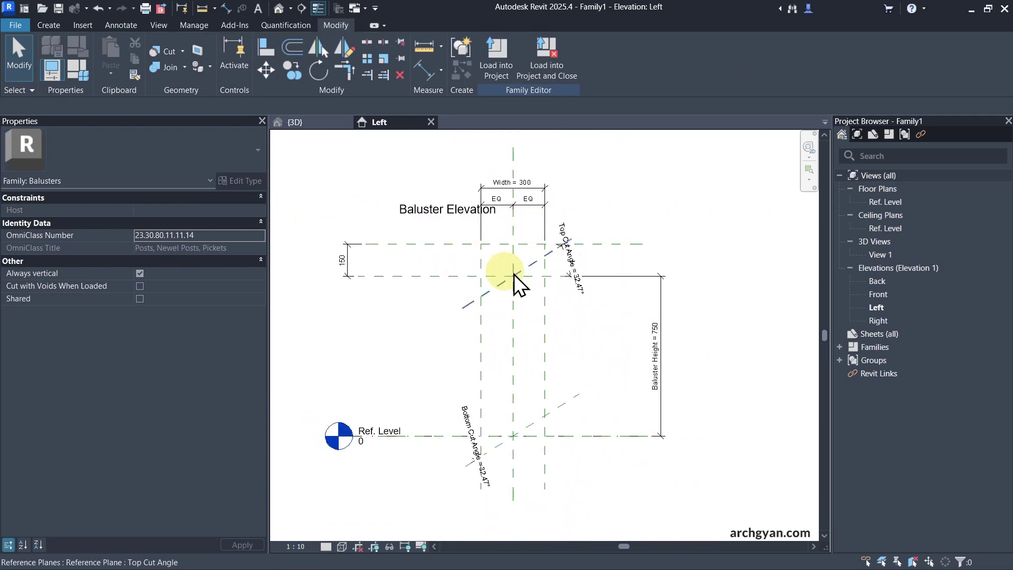
double_click(890, 203)
click(530, 318)
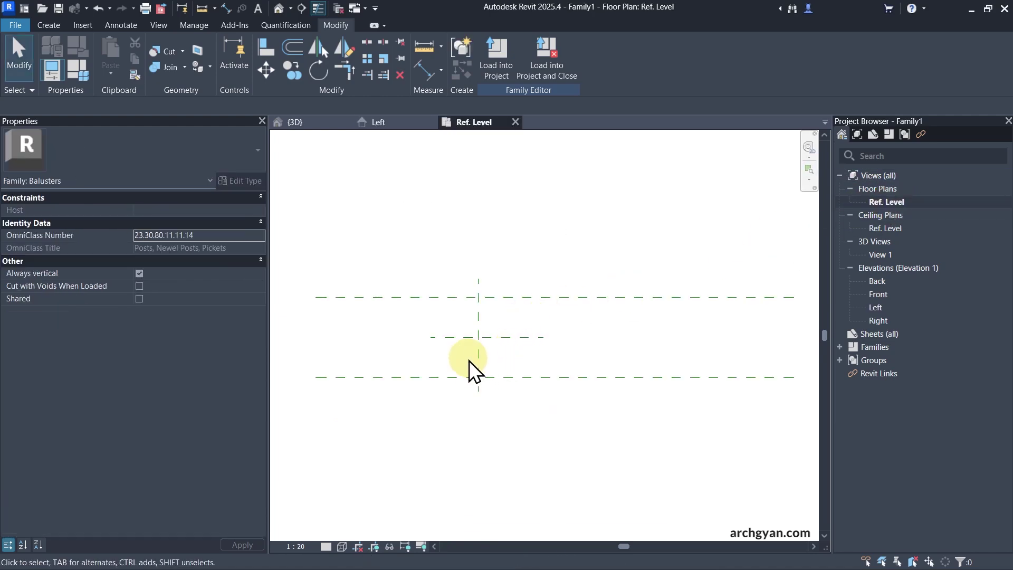
Step: Draw two vertical reference planes, about 114 mm left and about 146 mm right of the vertical center plane
key(r)
key(p)
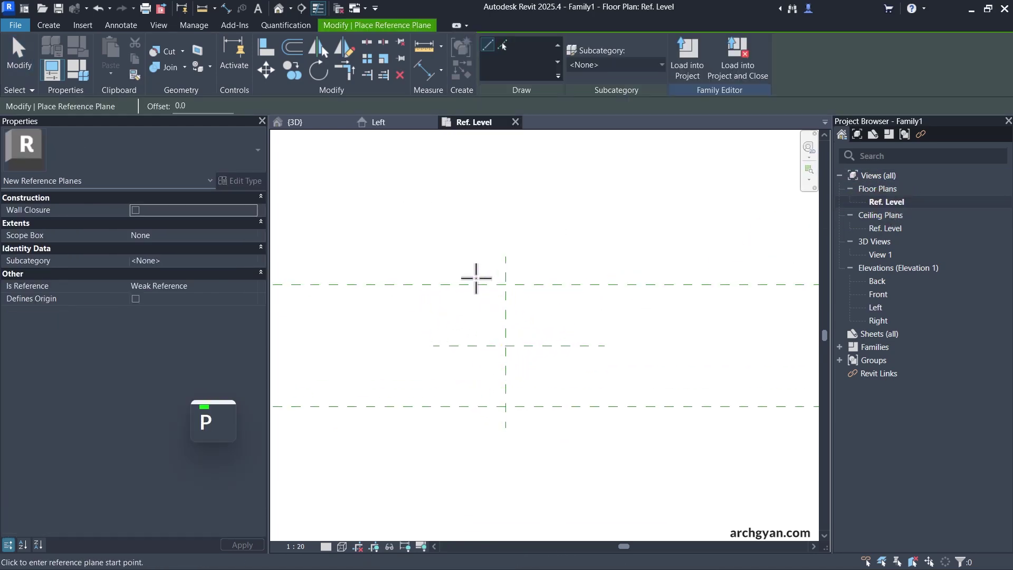
click(460, 236)
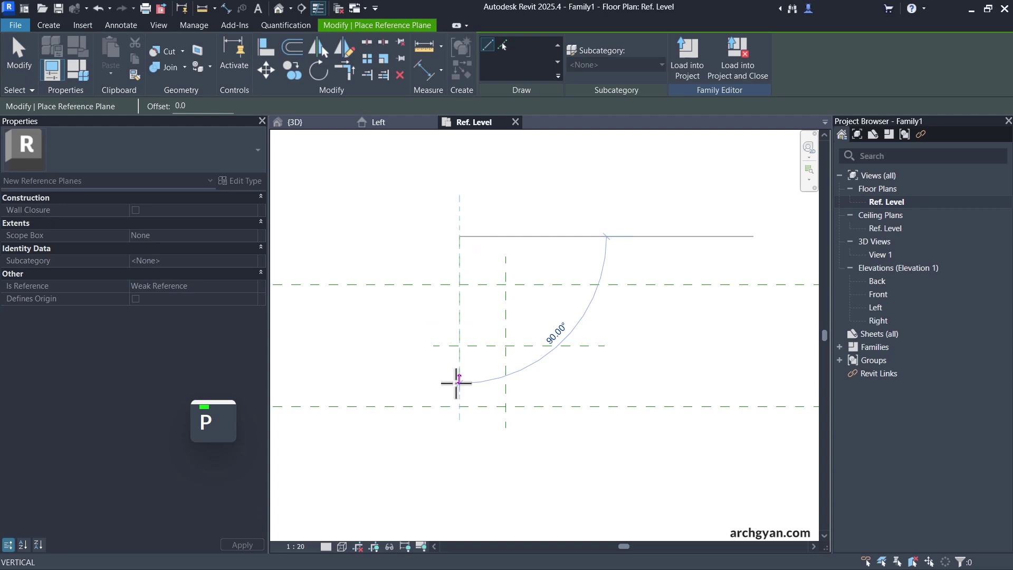
click(459, 437)
click(566, 236)
click(565, 437)
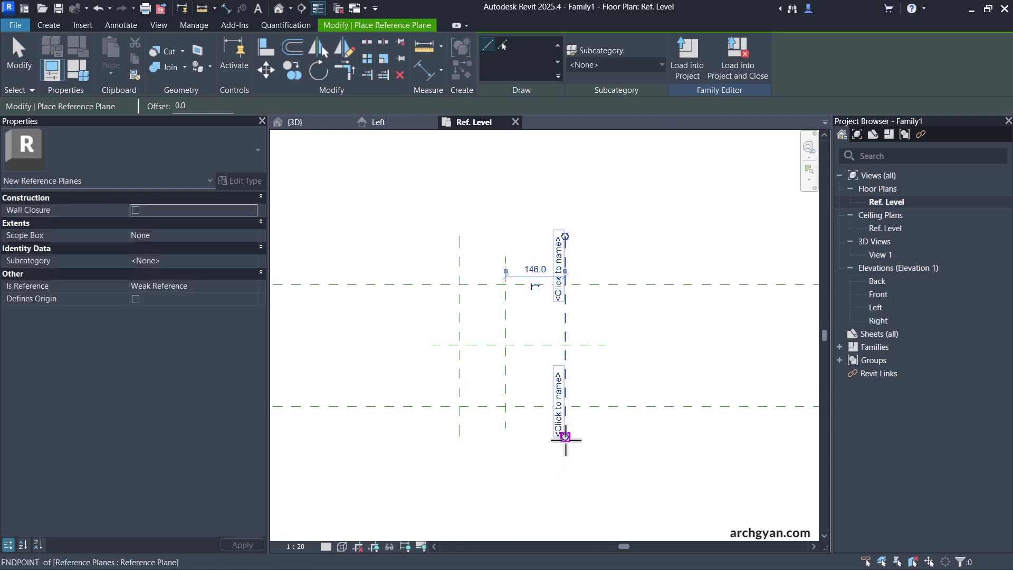
key(Escape)
Step: Dimension the left, center and right vertical reference planes in one string and make the two segments equal
key(d)
key(i)
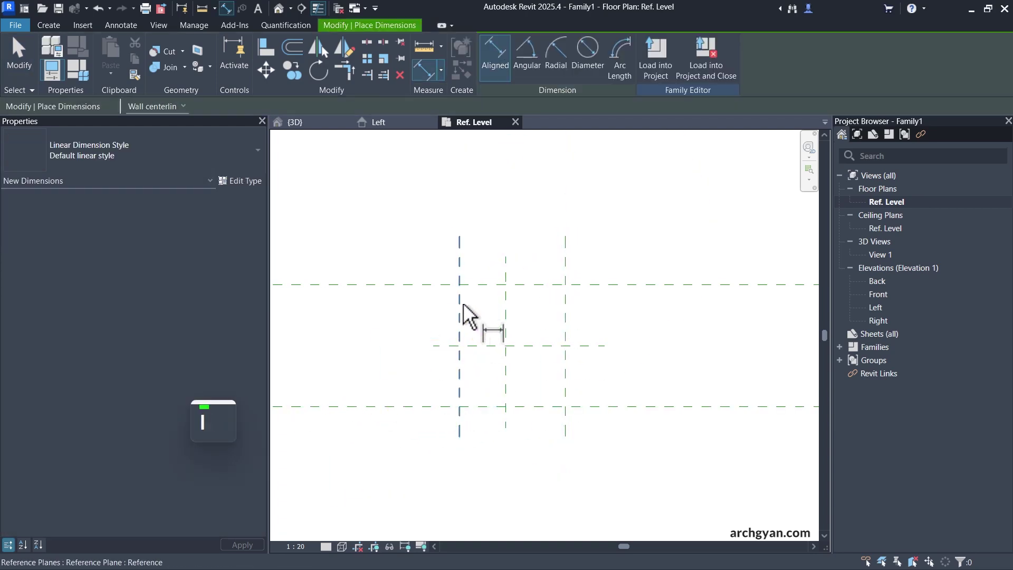
click(460, 303)
click(506, 302)
click(565, 302)
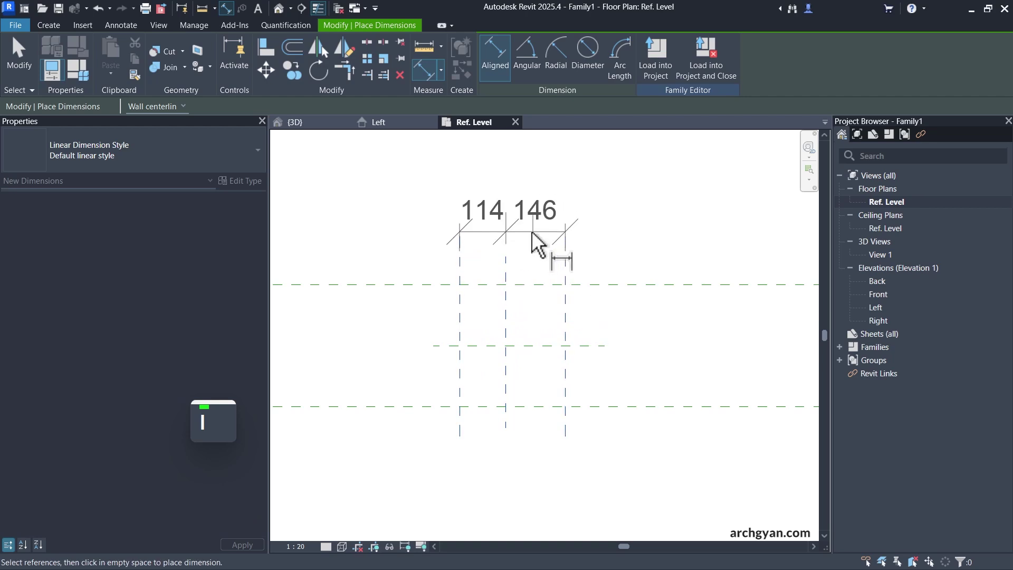
click(525, 233)
scroll(523, 341, down, 2)
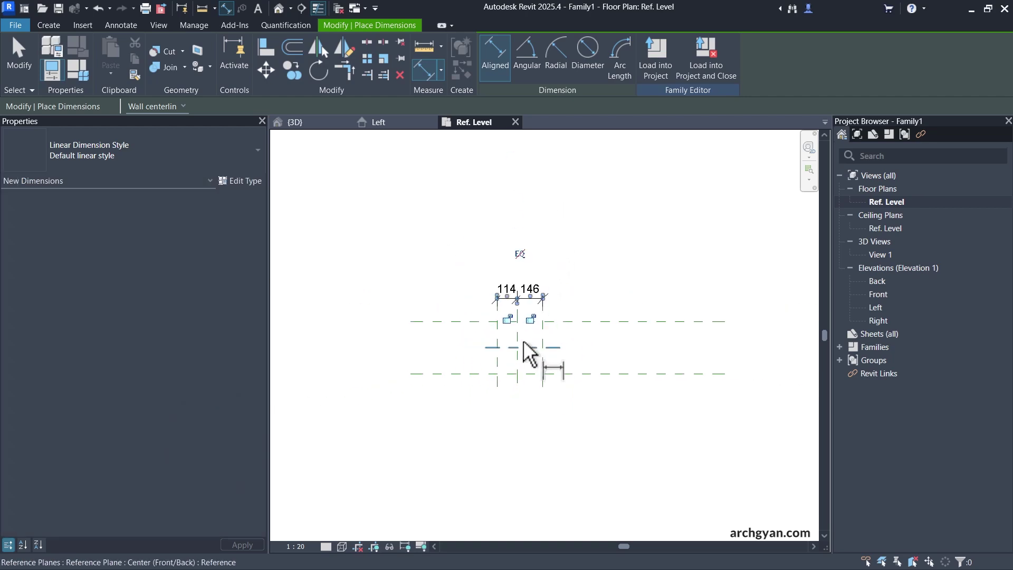
click(522, 257)
Step: Dimension the overall distance between the two outer vertical reference planes, placing it above the equal-spacing dimension
scroll(504, 314, up, 2)
click(481, 359)
click(584, 362)
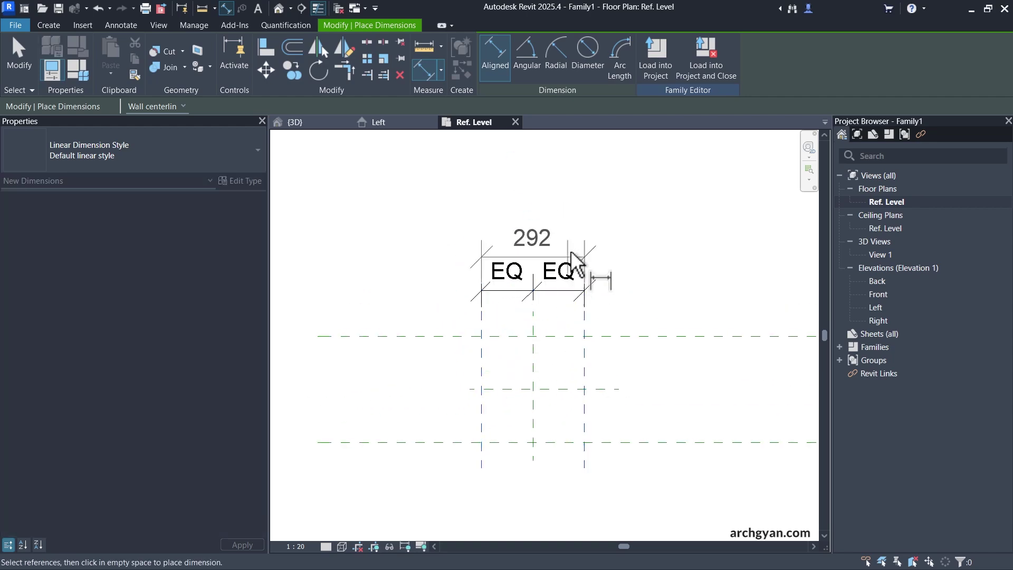
click(579, 238)
key(Escape)
key(Escape)
Step: Label the overall dimension with a new family type parameter named Section Width
click(580, 240)
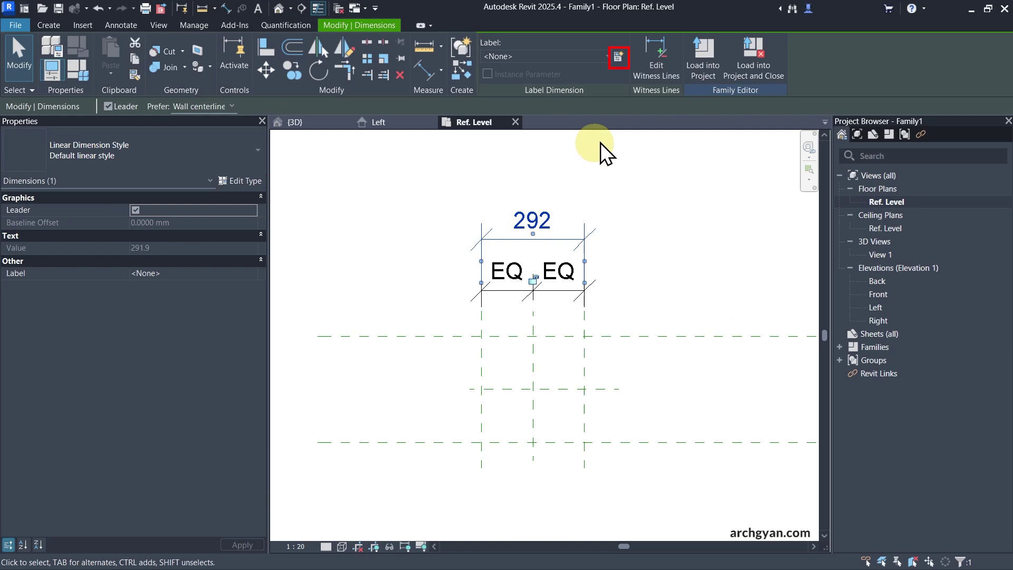
click(619, 56)
text(Section W)
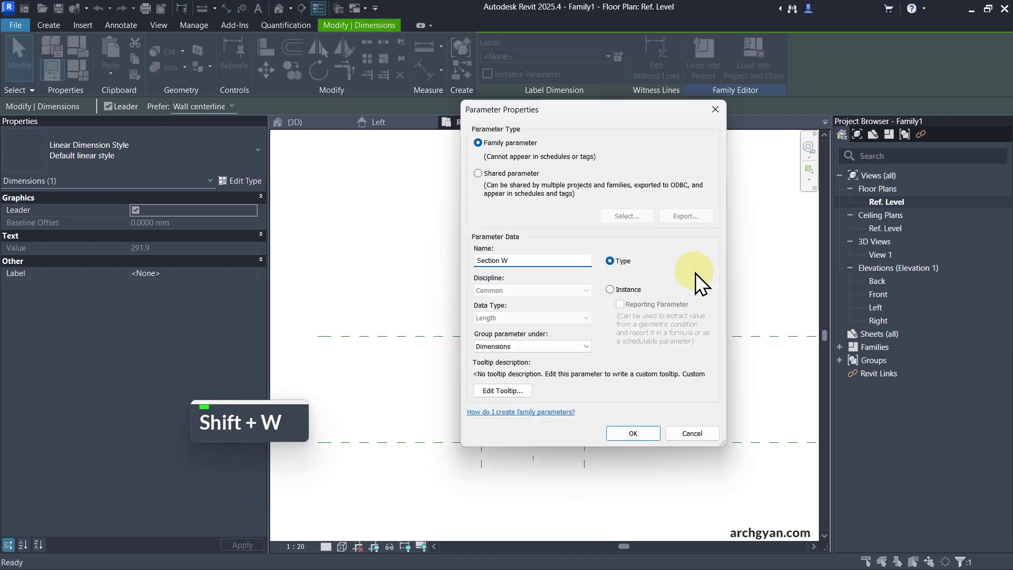
text(idth)
key(Return)
click(635, 417)
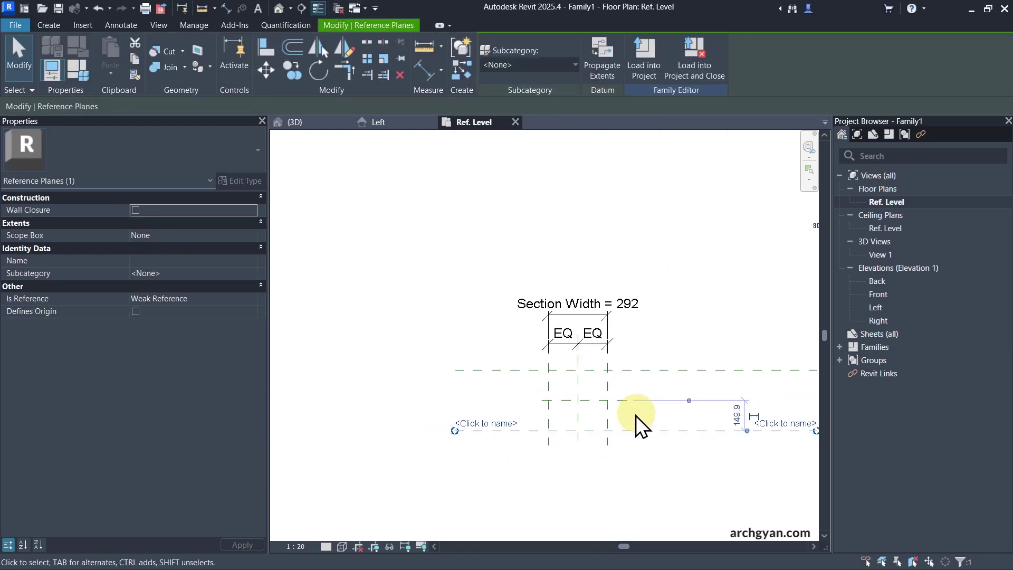
Step: Draw a horizontal reference plane about 91 mm below the upper horizontal plane, across the vertical reference planes
scroll(433, 350, up, 2)
key(r)
key(p)
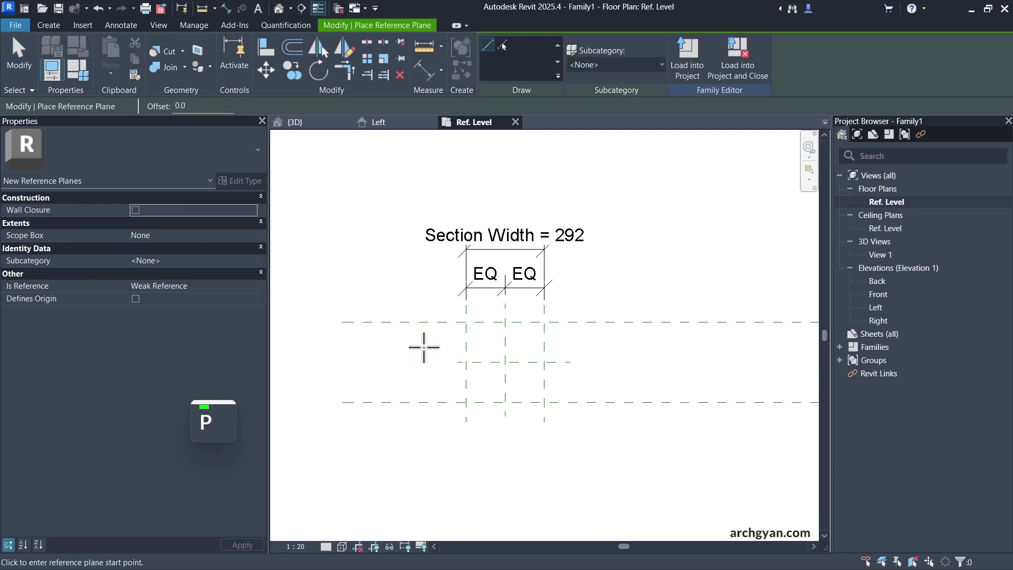
click(406, 346)
click(612, 347)
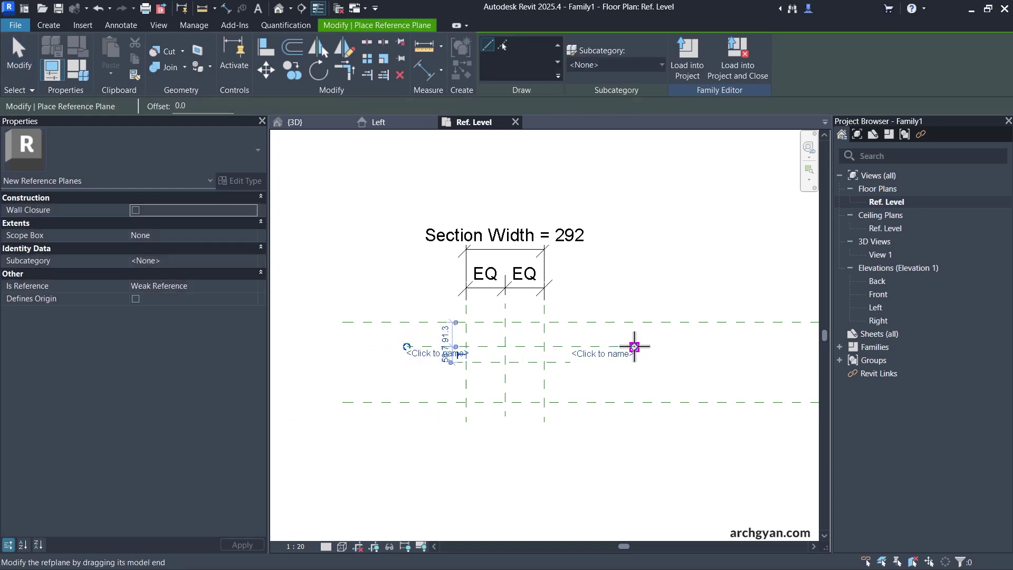
key(Escape)
key(Escape)
Step: Dimension the distance between the upper horizontal reference plane and the new plane below it, right of the vertical planes
key(d)
key(i)
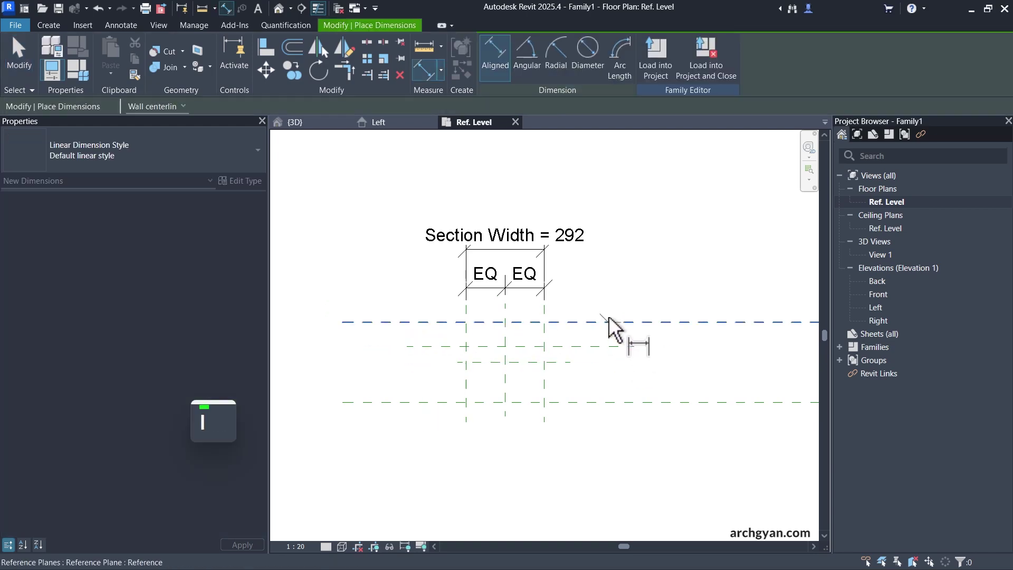
click(609, 322)
click(607, 346)
click(660, 342)
key(Escape)
key(Escape)
Step: Label the short vertical dimension with a new family type parameter named Section Depth
click(659, 319)
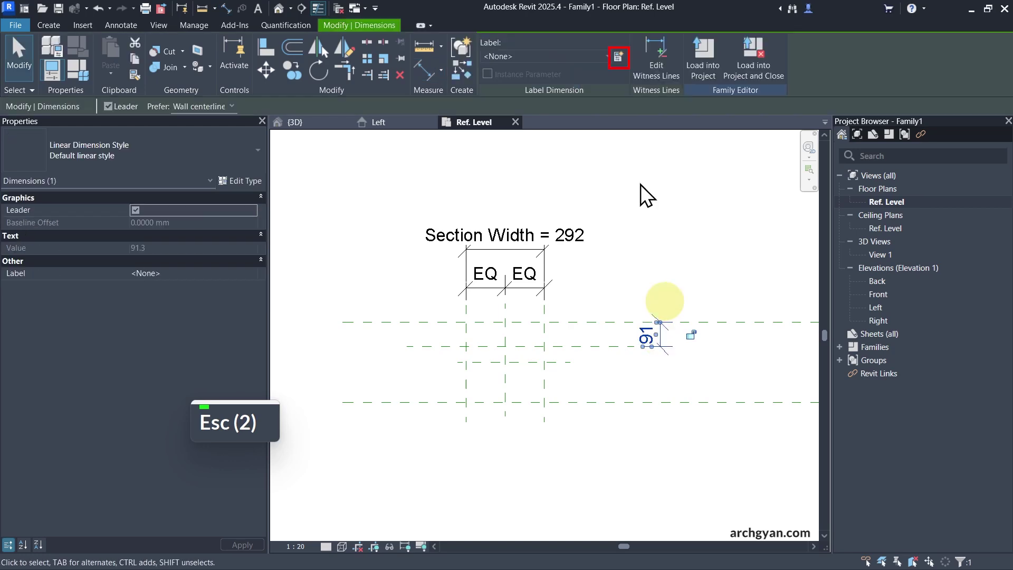
click(616, 56)
text(Section Width)
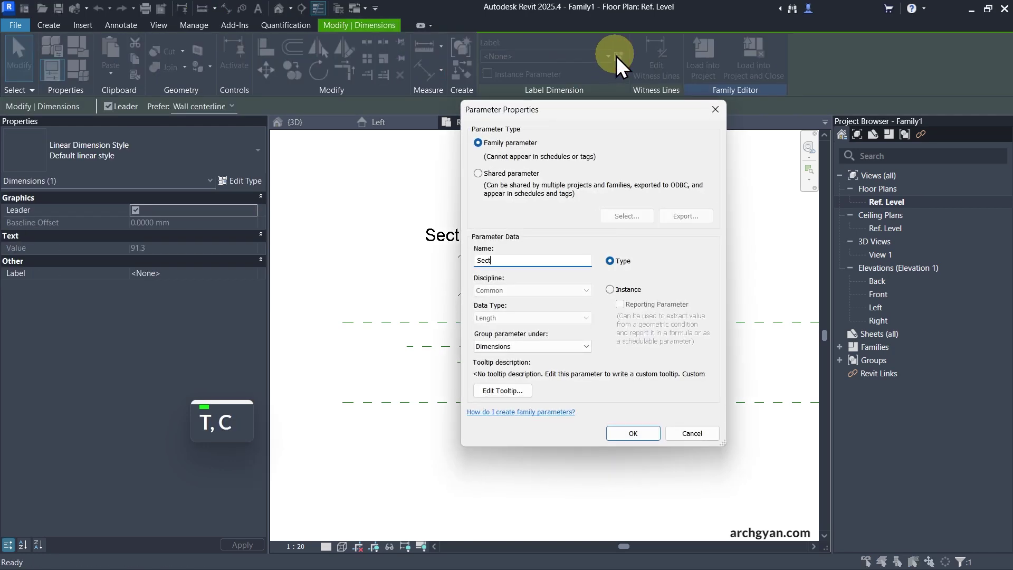
key(Return)
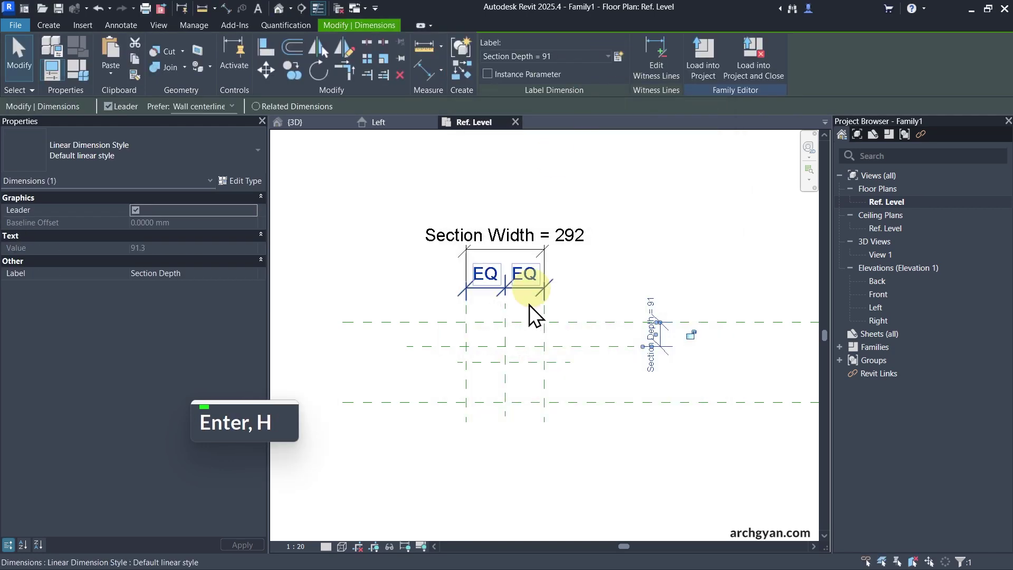
key(Escape)
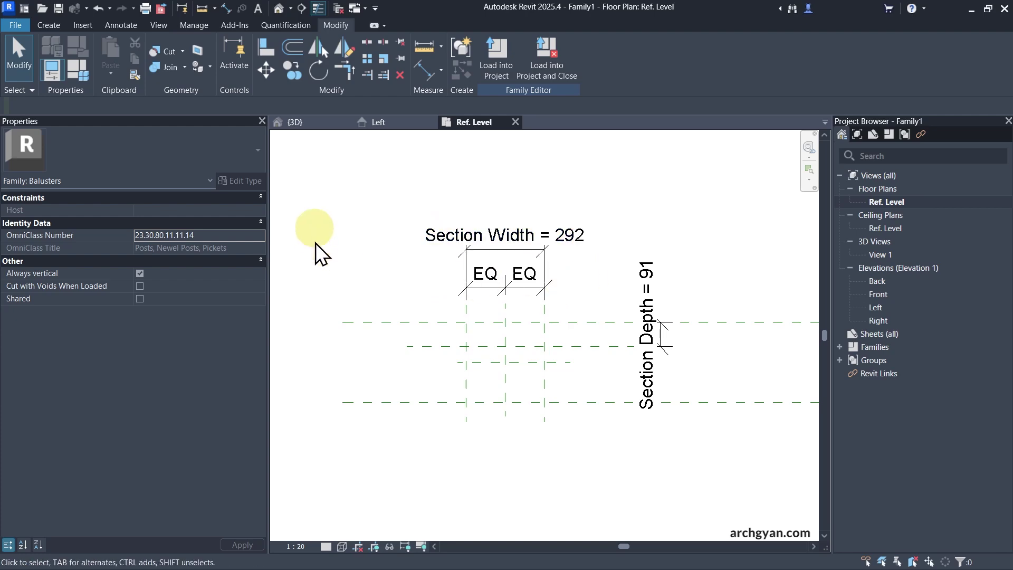
Step: In the family types, set Section Depth to 6 and Section Width to 25
click(82, 62)
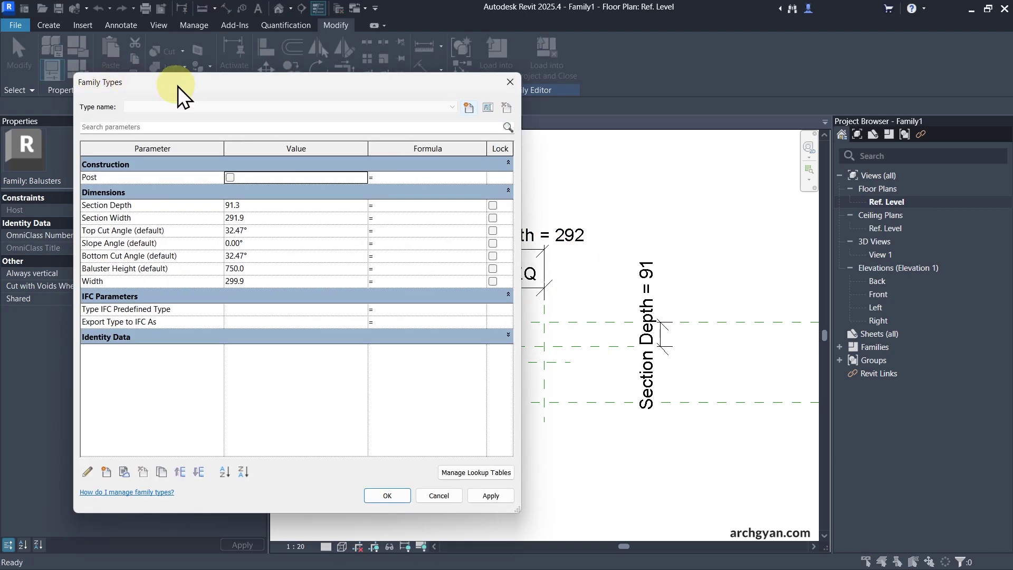
drag(186, 87, 182, 128)
click(266, 247)
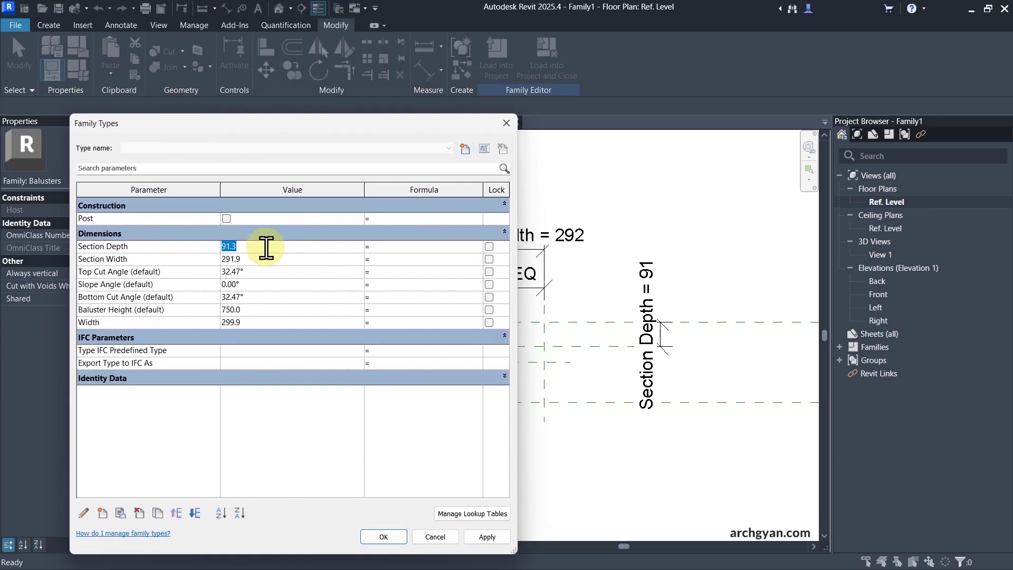
text(6)
key(Return)
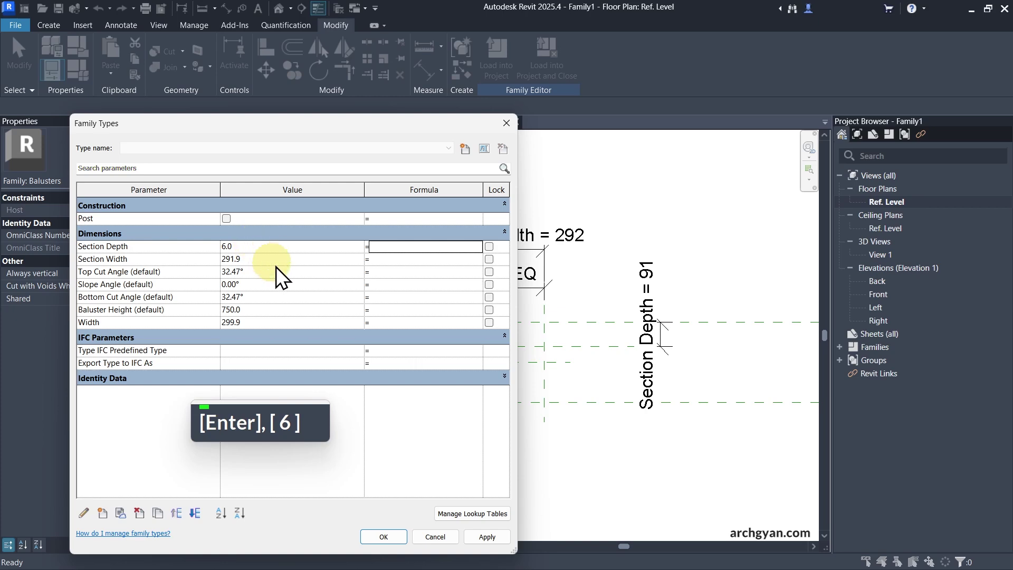
text(25)
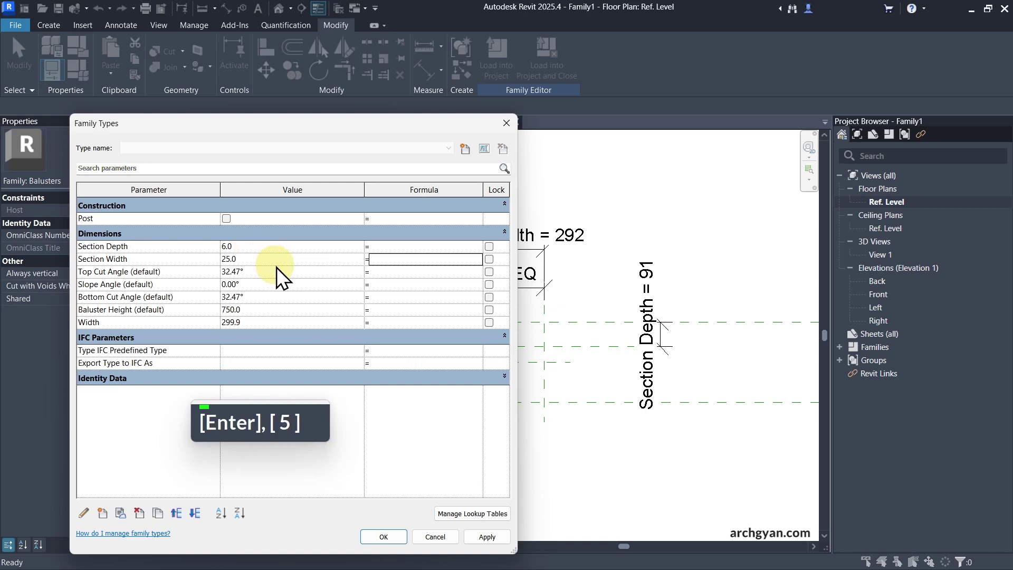
click(381, 536)
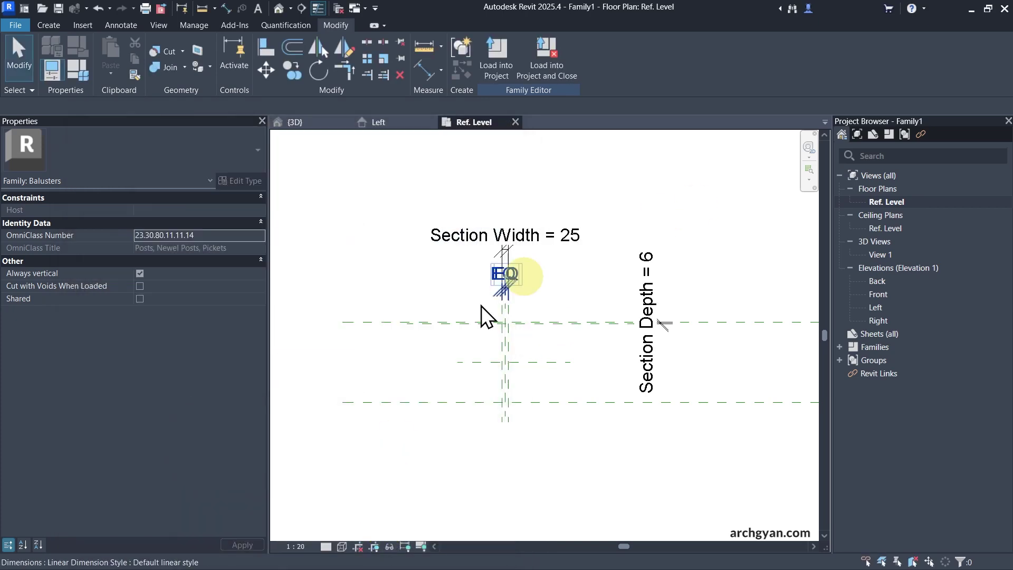
Step: In the Left elevation, start a sweep path sketch on the work plane Reference Plane : Center (Left/Right)
scroll(545, 311, up, 3)
scroll(641, 335, down, 2)
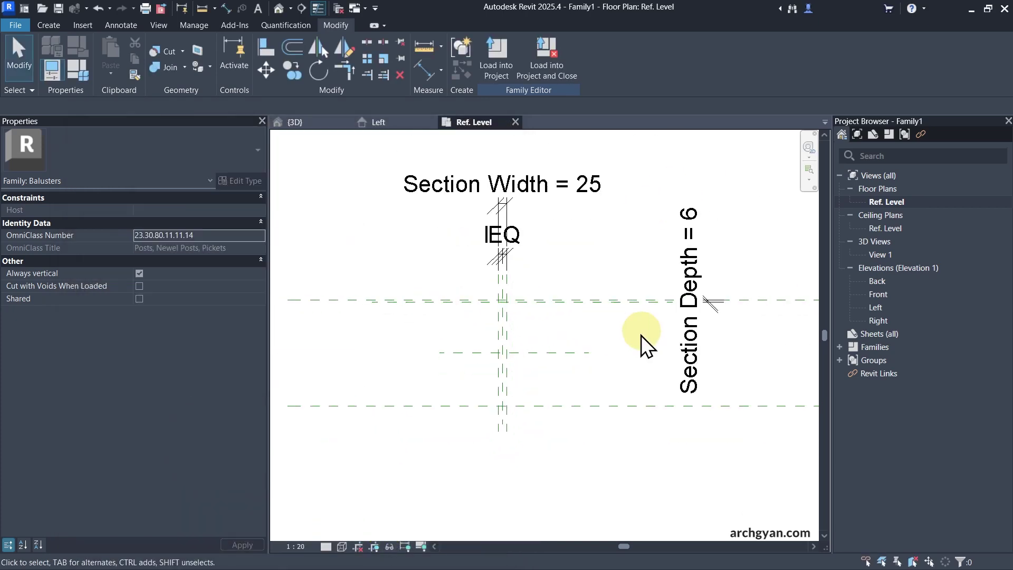
double_click(881, 310)
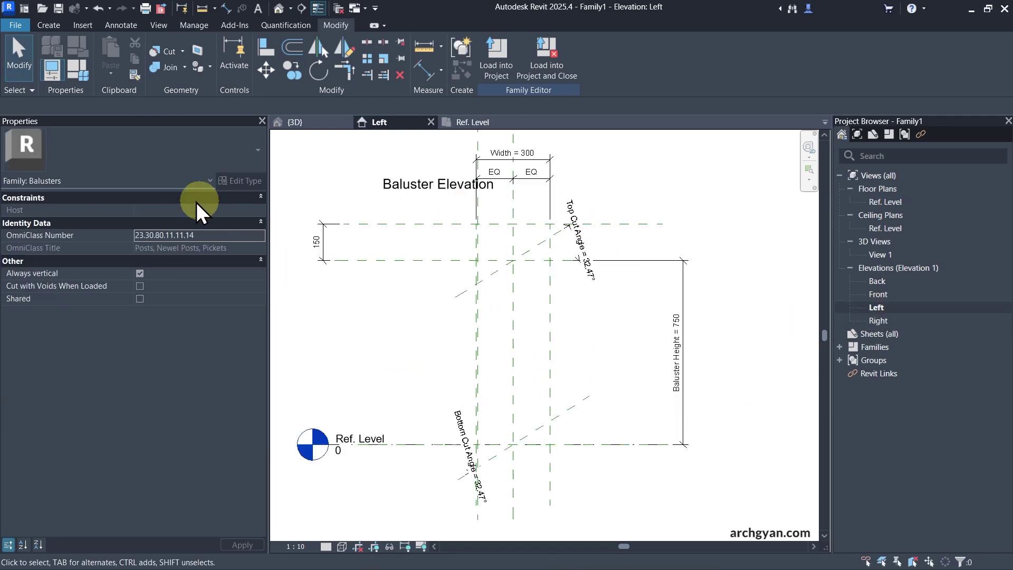
click(49, 26)
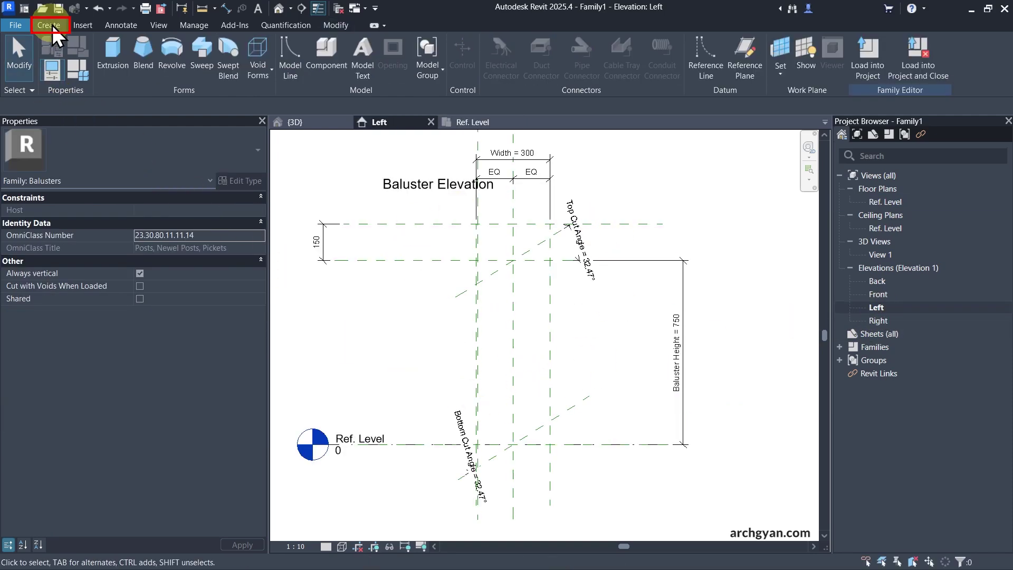
click(204, 50)
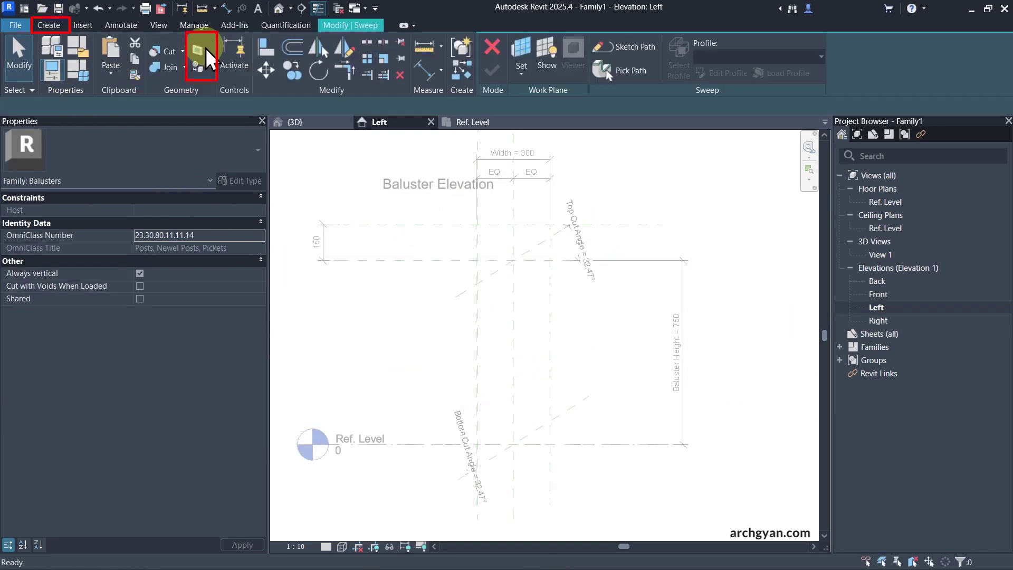
click(635, 46)
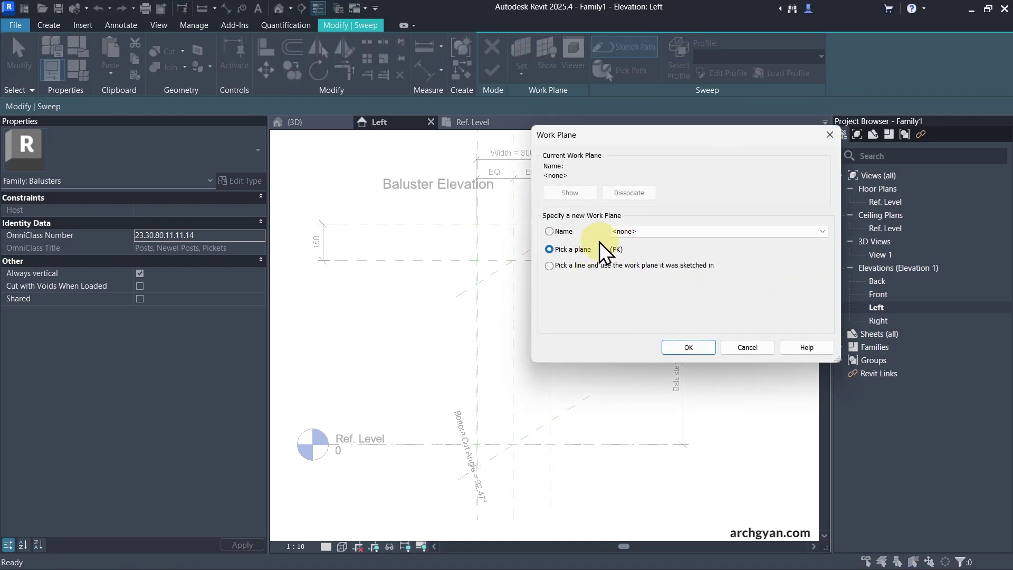
click(641, 230)
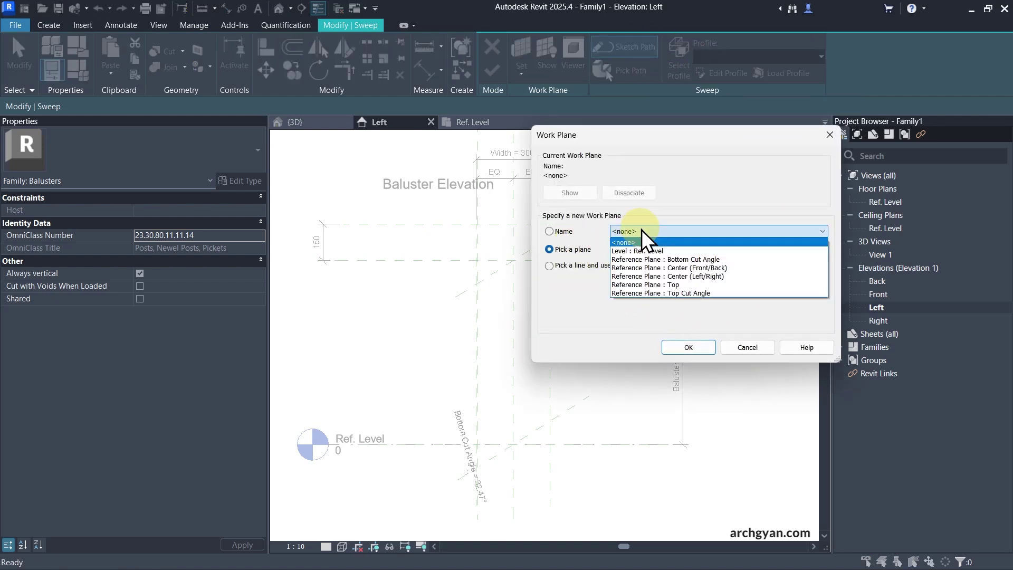
click(668, 277)
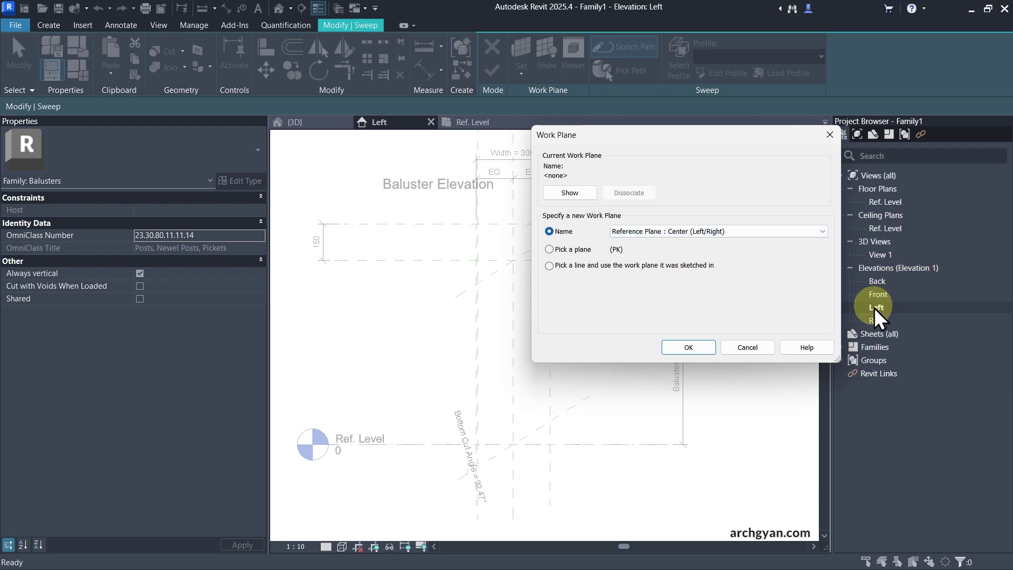
click(680, 348)
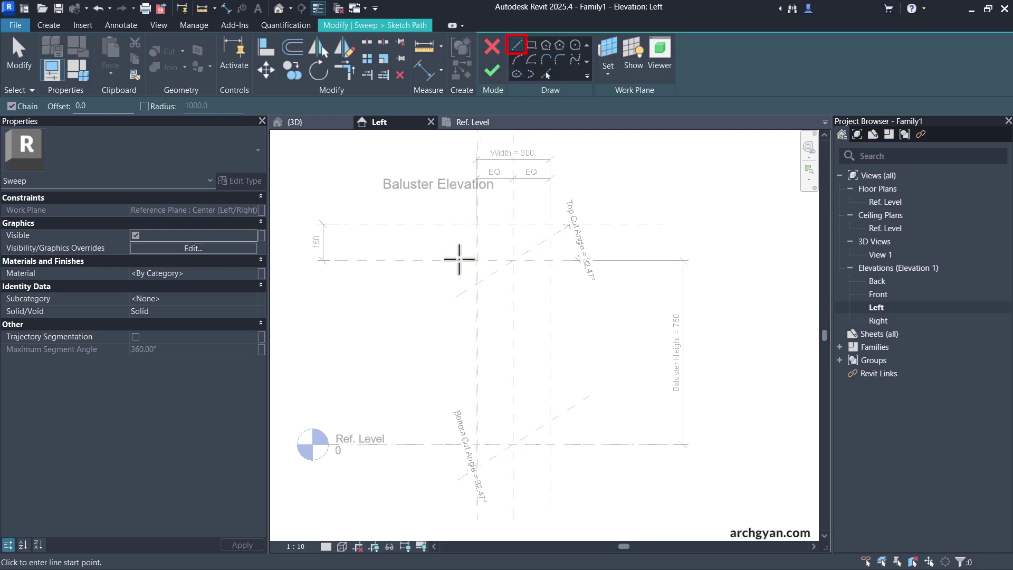
Step: Draw the first vertical path line along the left reference plane, from its intersection with the uppermost horizontal plane down to Ref. Level
scroll(466, 283, up, 3)
scroll(466, 282, down, 2)
scroll(448, 206, up, 5)
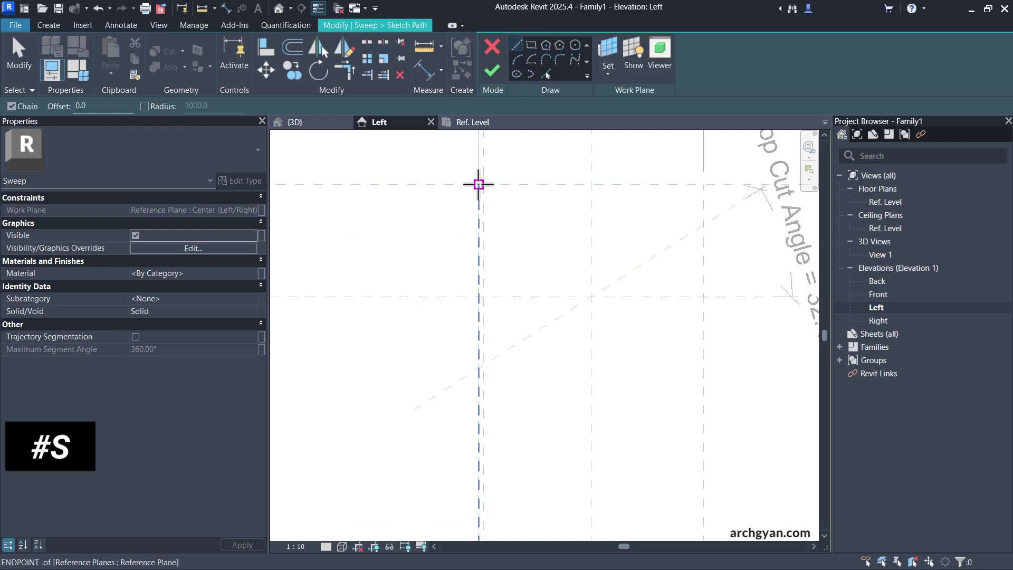
key(s)
key(i)
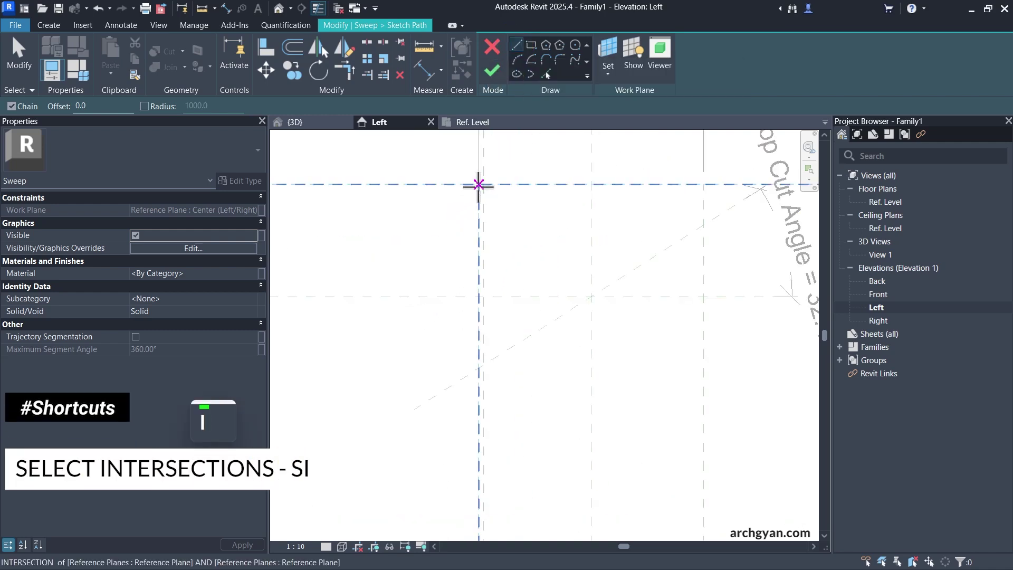
click(478, 184)
scroll(531, 181, down, 3)
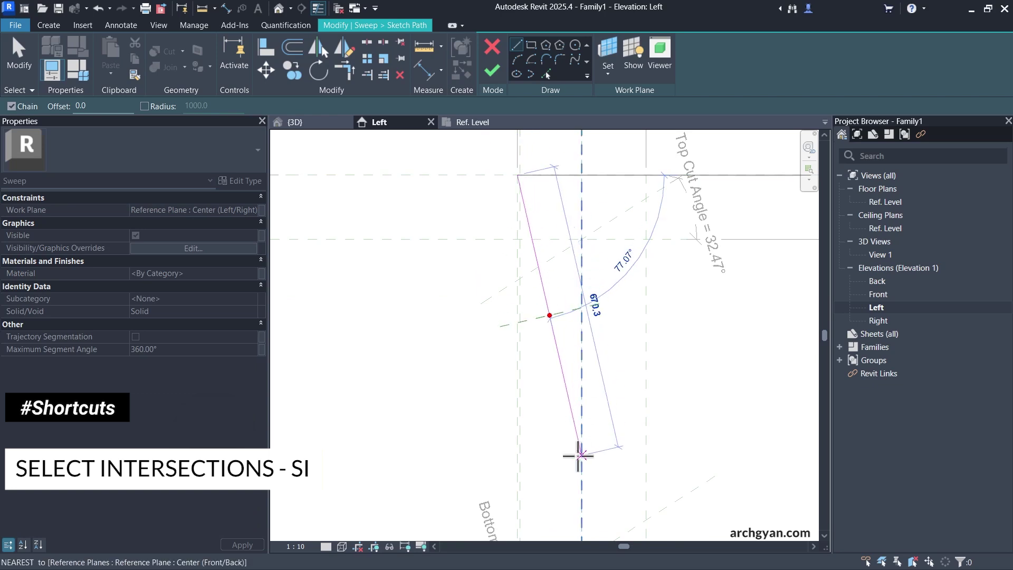
middle_drag(548, 483, 565, 346)
scroll(516, 403, up, 3)
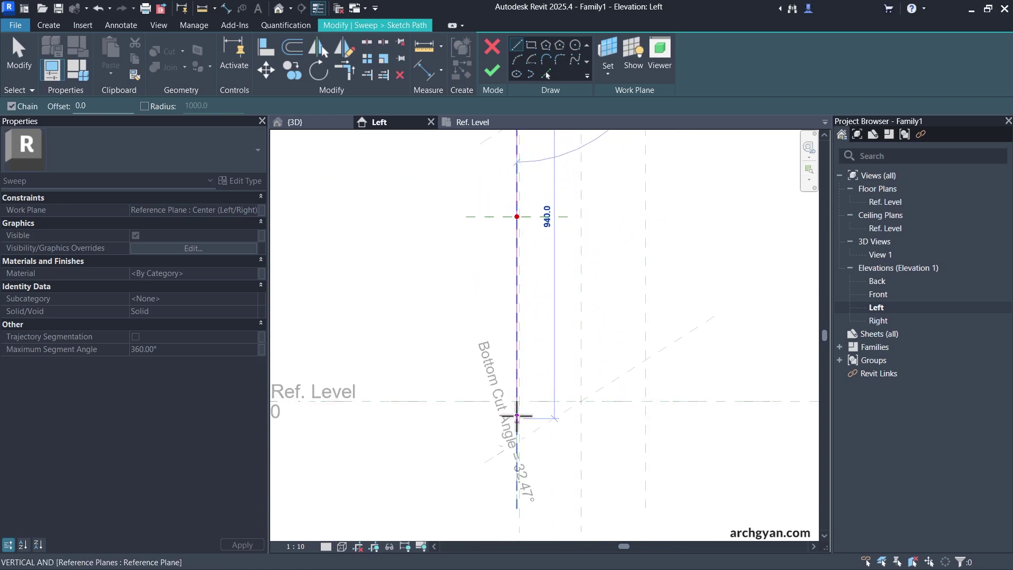
key(s)
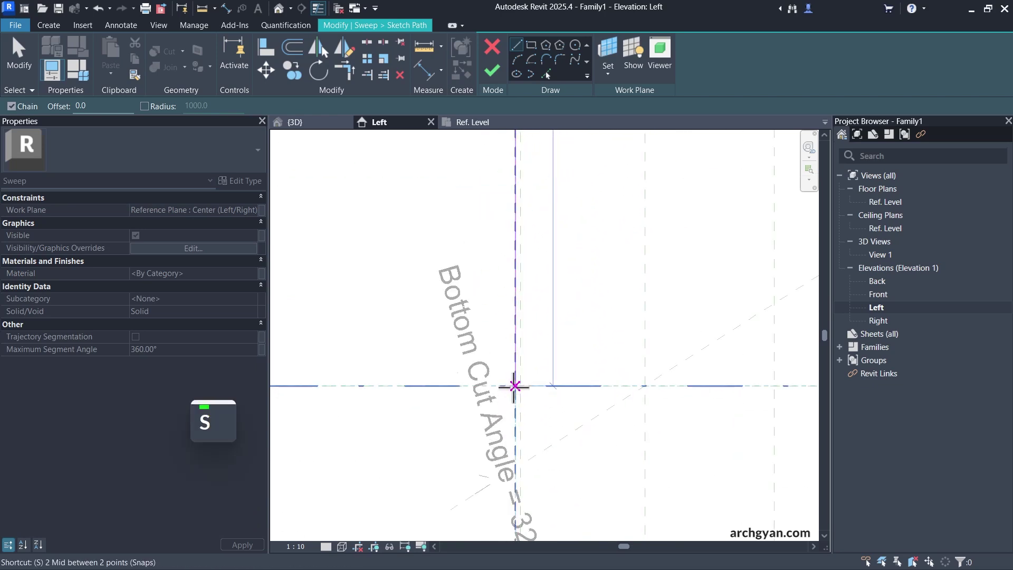
click(515, 385)
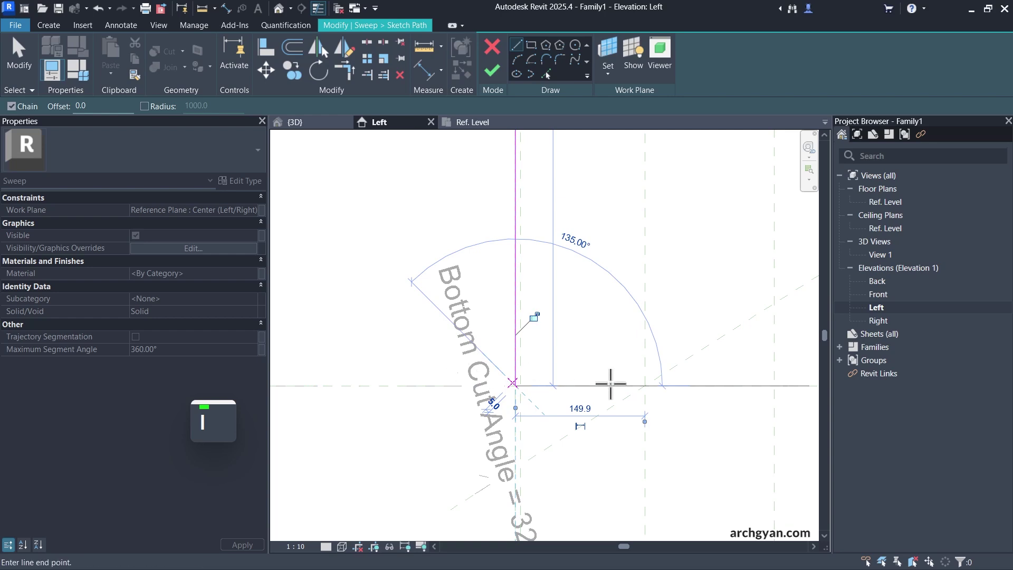
Step: Continue the path horizontally along Ref. Level to its intersection with the right vertical reference plane
scroll(611, 383, down, 3)
scroll(469, 385, up, 4)
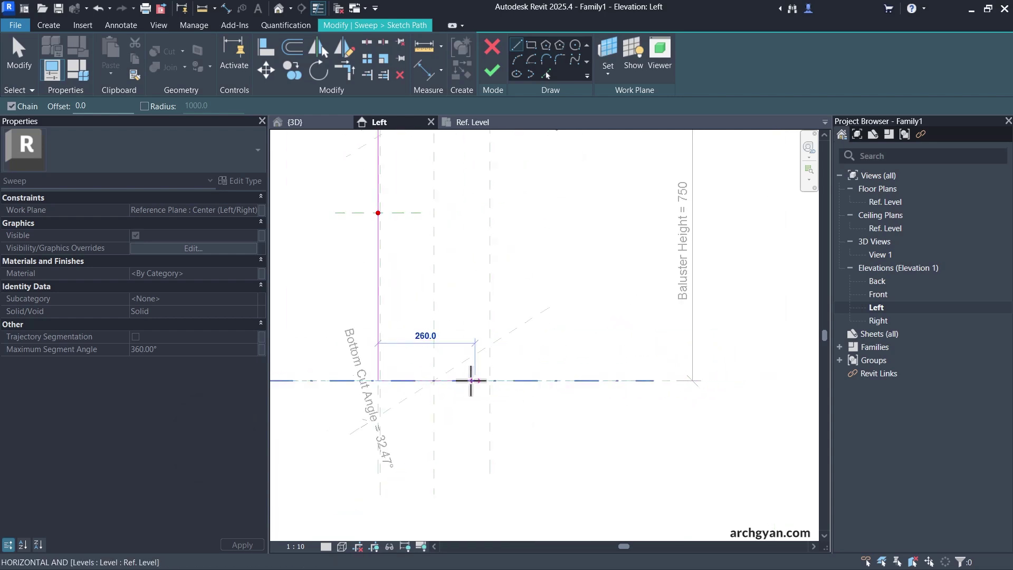
key(s)
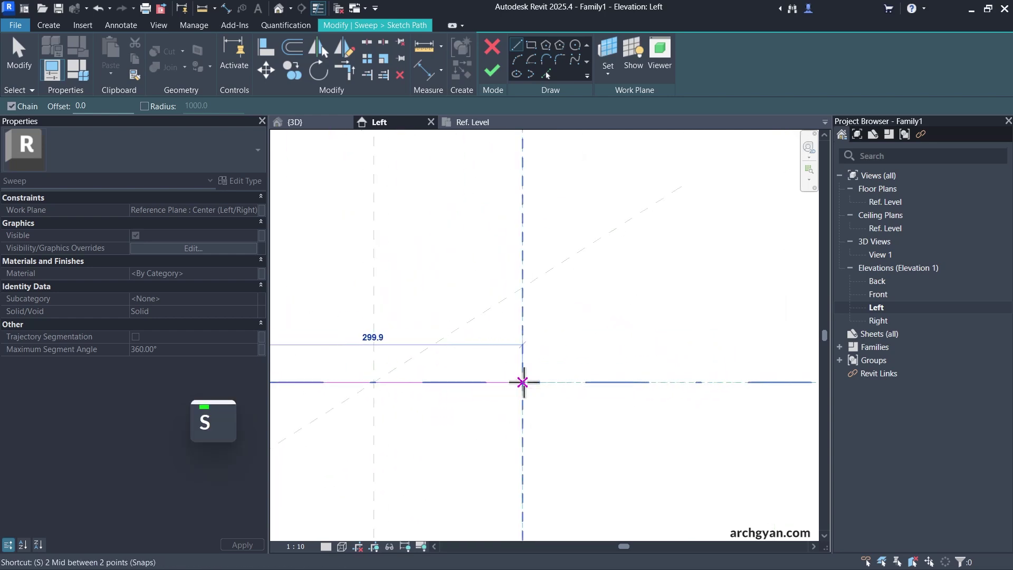
click(523, 383)
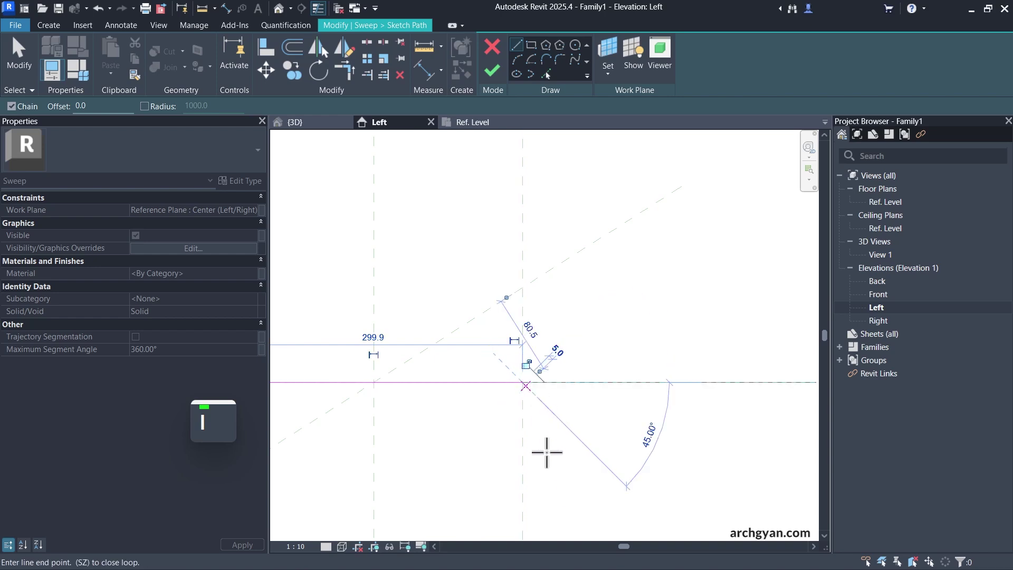
Step: Draw the path's right vertical line up to the uppermost horizontal reference plane and finish the open U-shaped path sketch
scroll(546, 450, down, 4)
scroll(543, 311, up, 4)
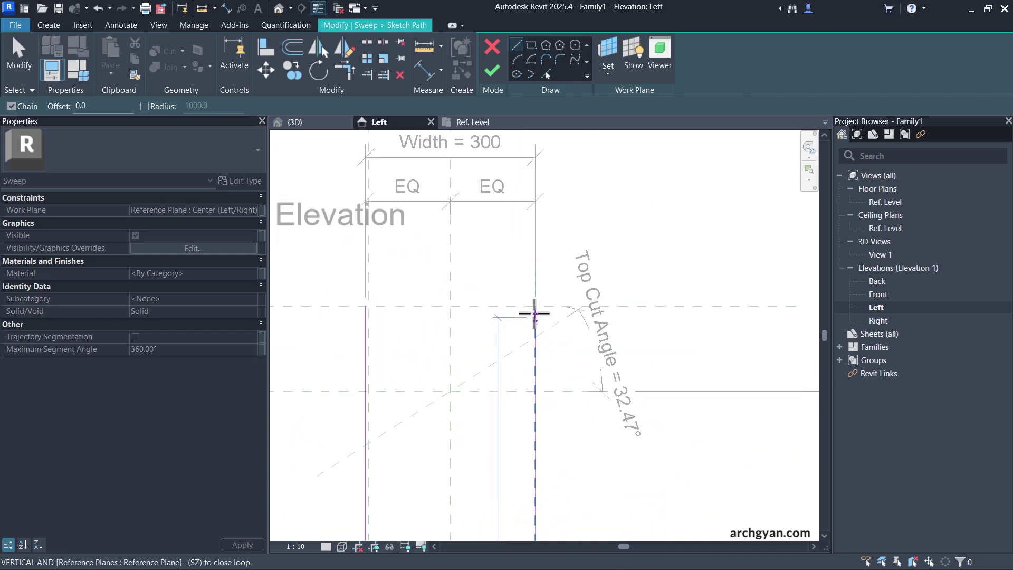
key(s)
key(i)
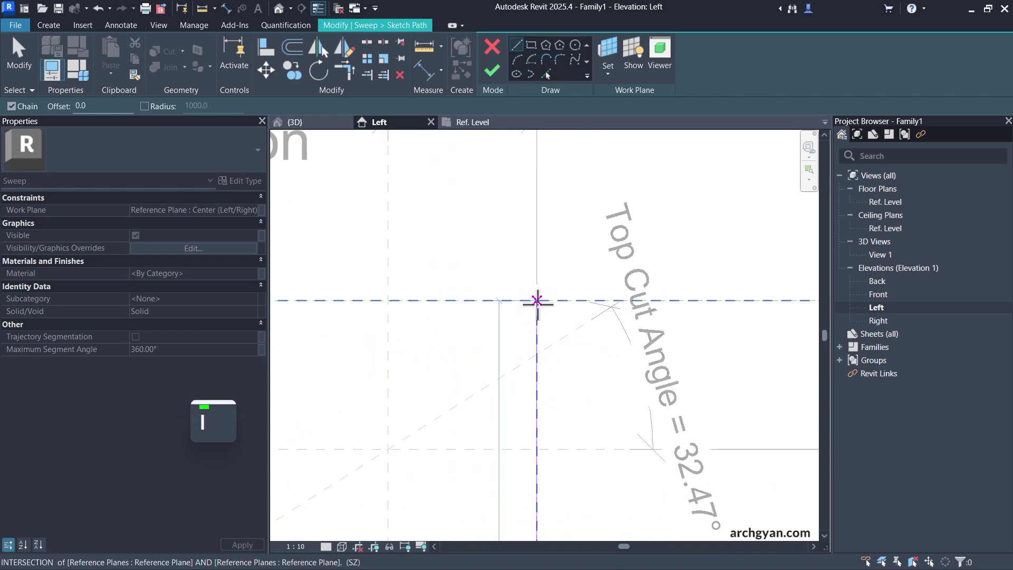
click(537, 300)
scroll(674, 206, down, 4)
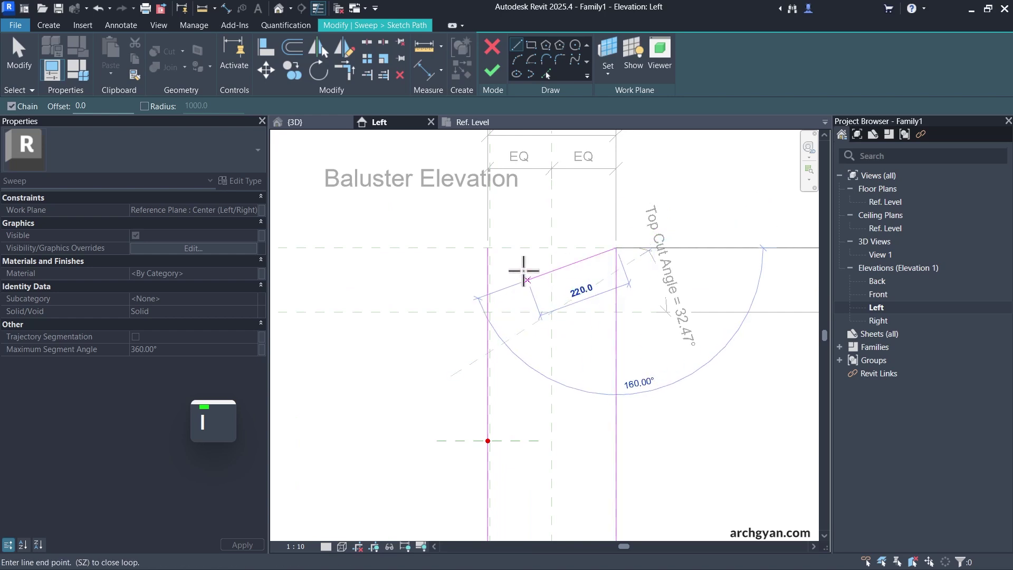
key(Escape)
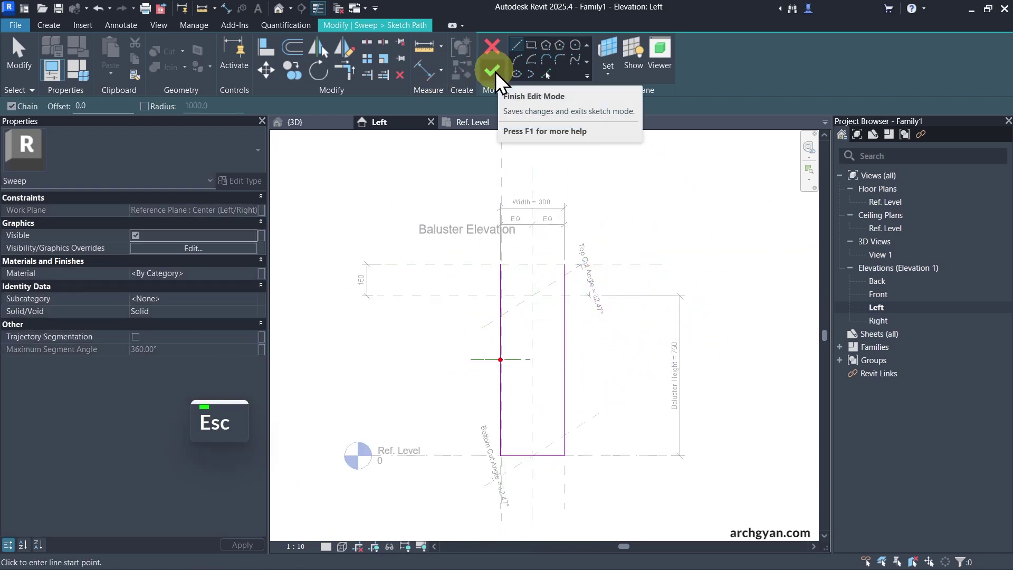
click(495, 72)
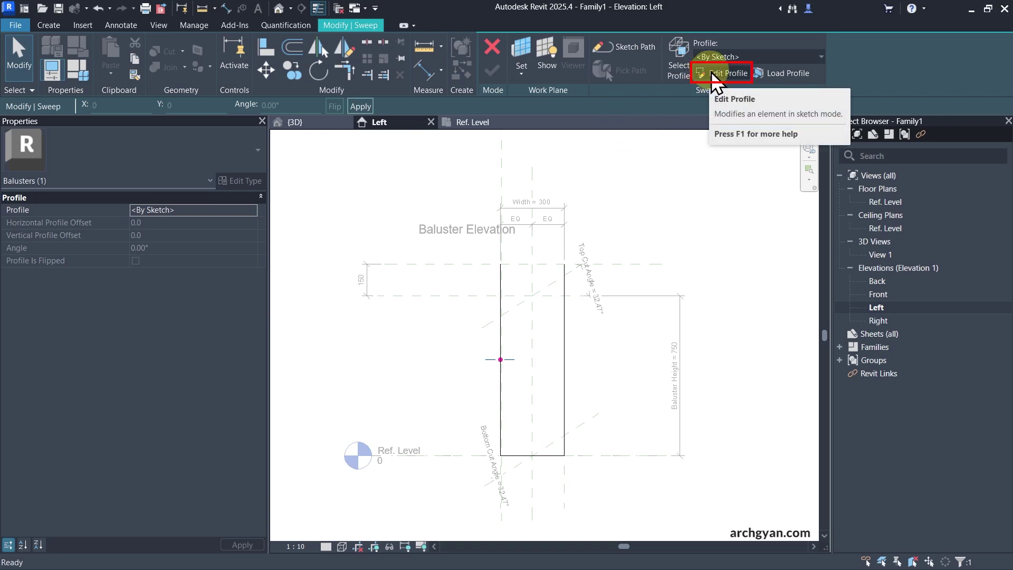
Step: Edit the sweep profile in Floor Plan: Ref. Level and sketch a 25 by 6 rectangle between the section's reference planes
click(713, 74)
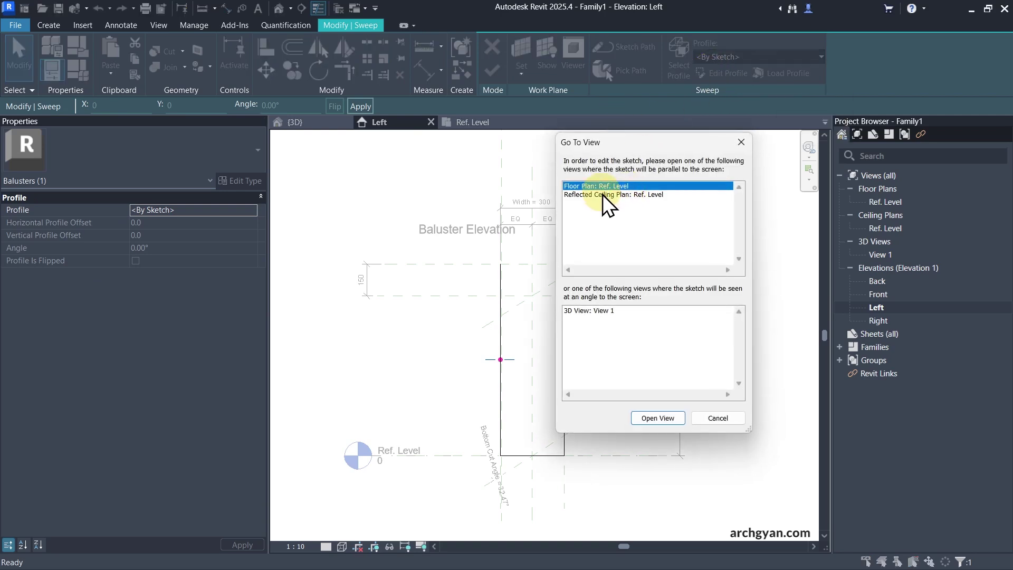
click(657, 418)
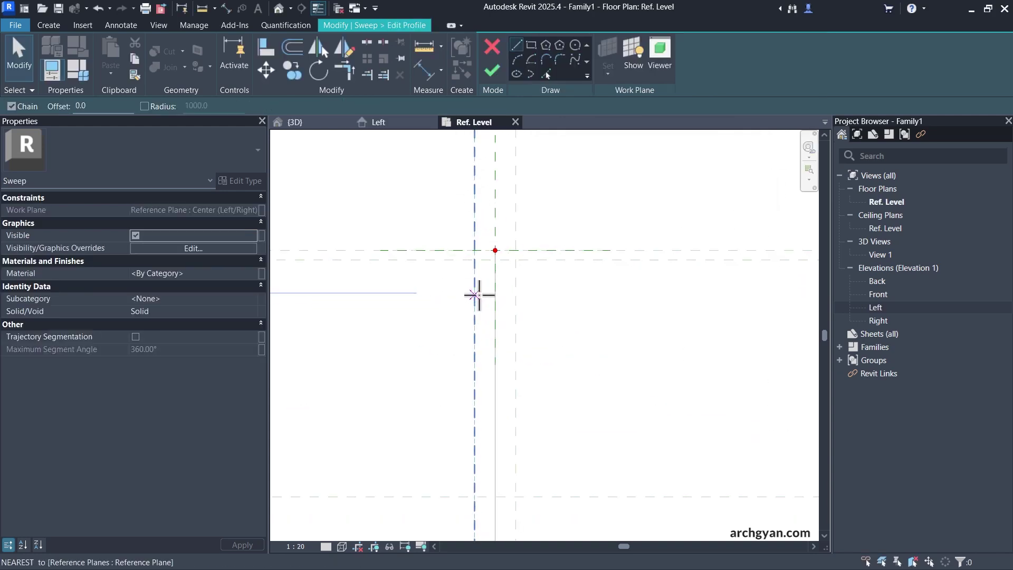
scroll(465, 277, up, 3)
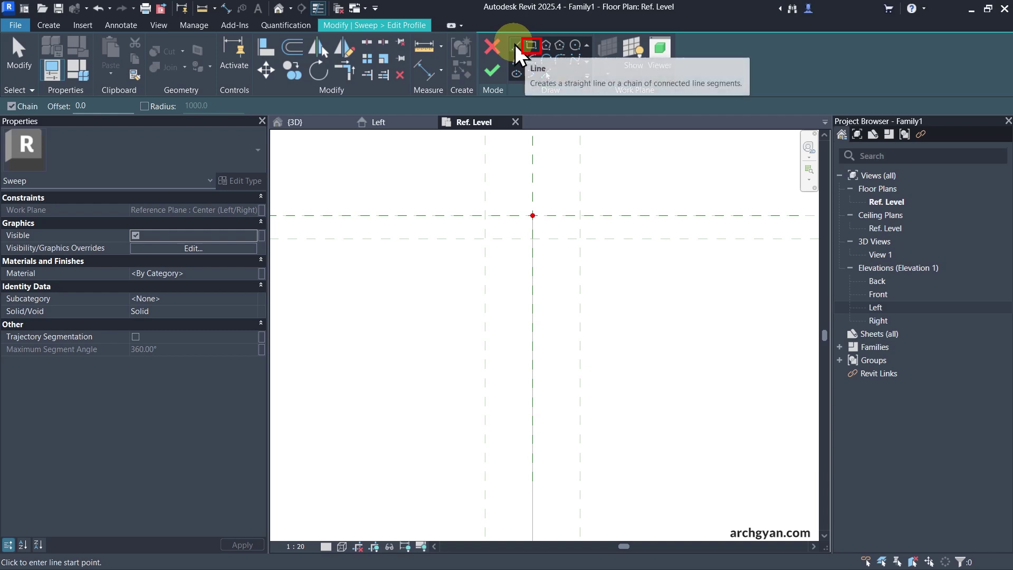
click(530, 46)
scroll(491, 242, up, 2)
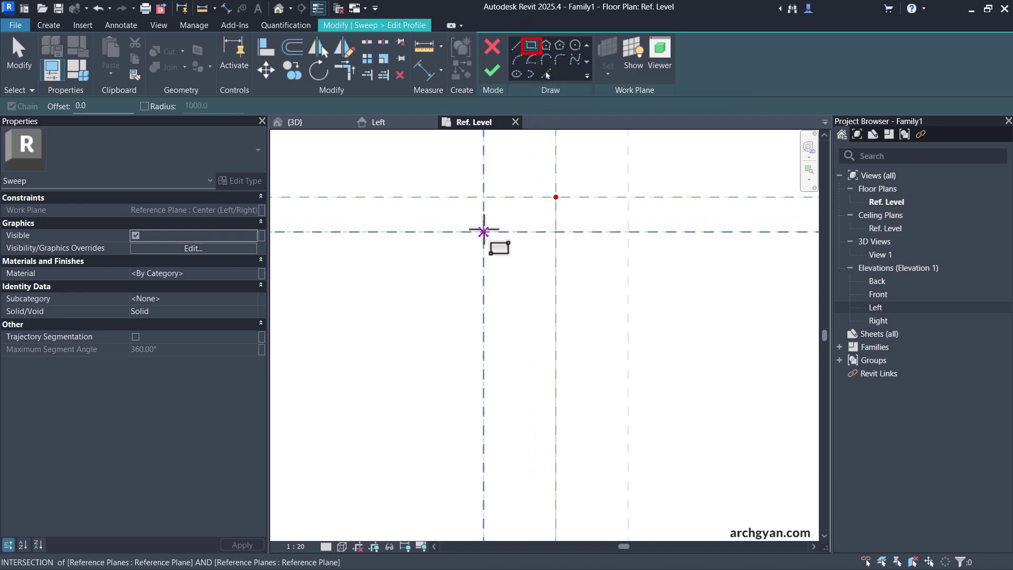
click(483, 197)
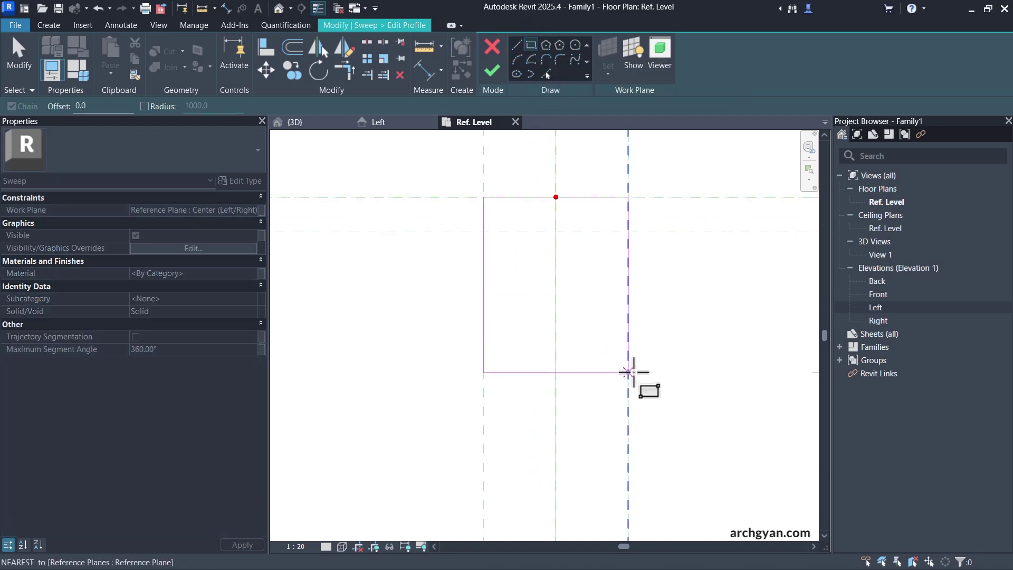
click(628, 232)
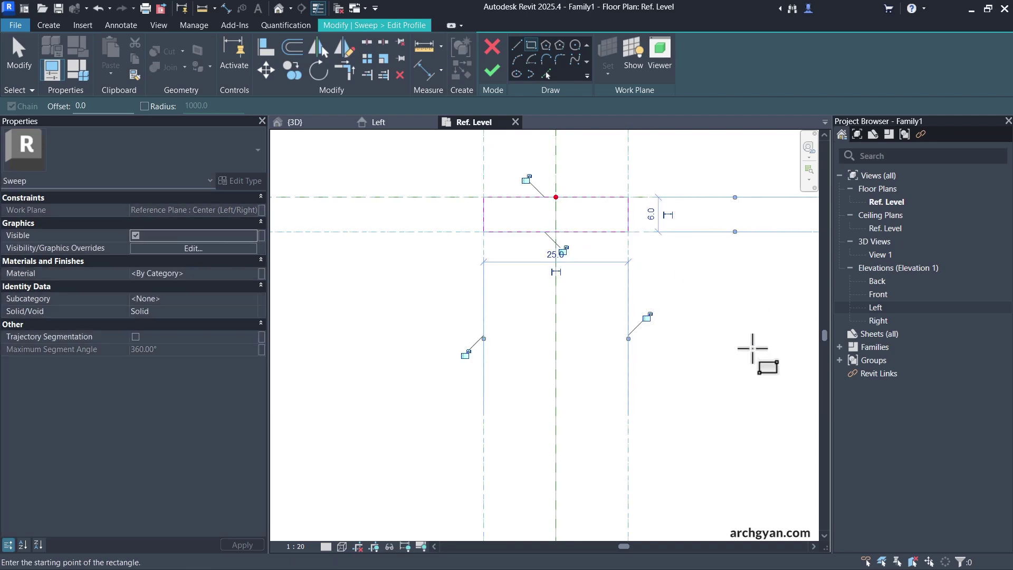
Step: Lock all four sides of the profile rectangle to their aligned reference planes
scroll(403, 343, down, 3)
scroll(429, 274, up, 2)
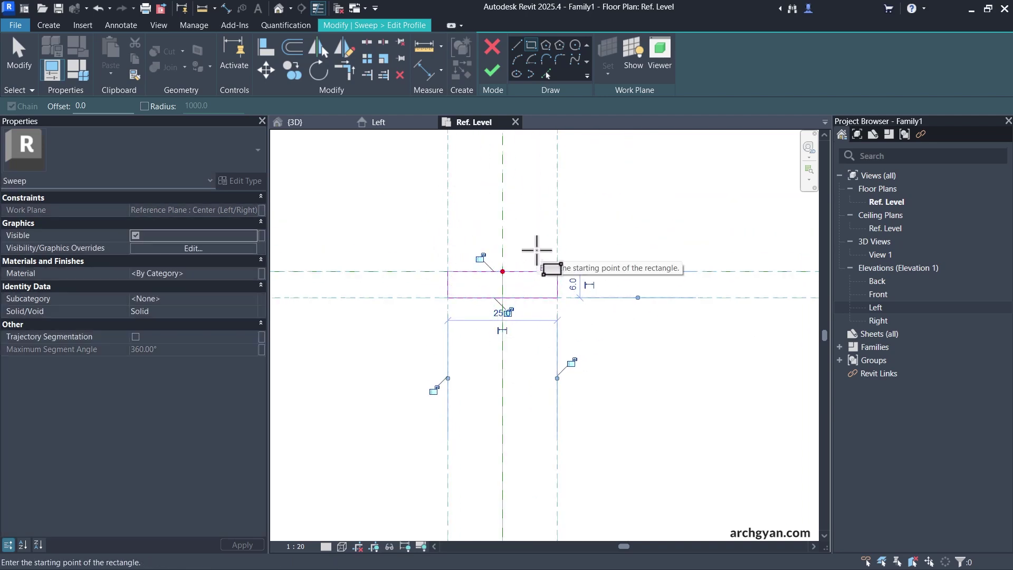
click(433, 390)
click(526, 253)
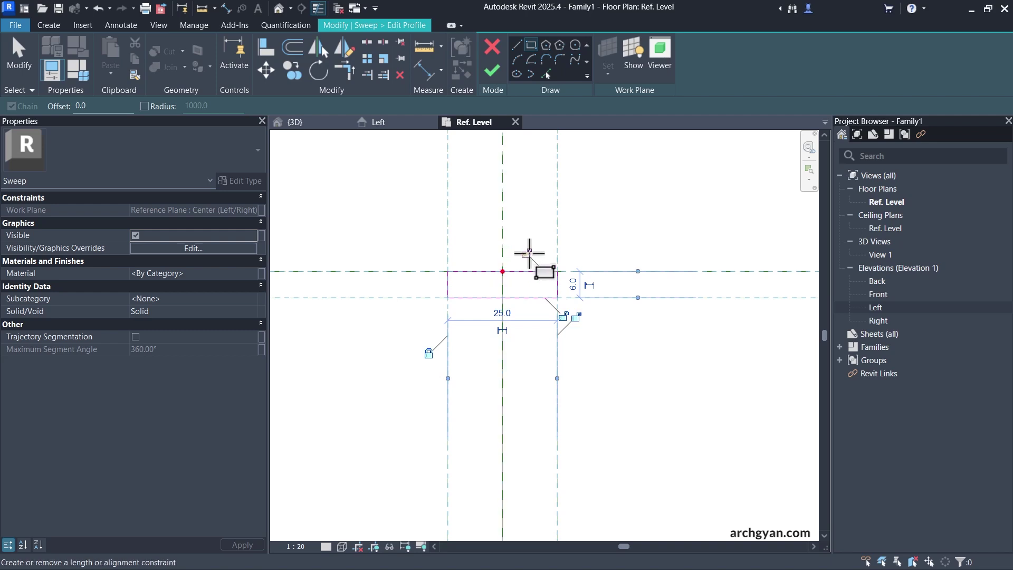
click(566, 316)
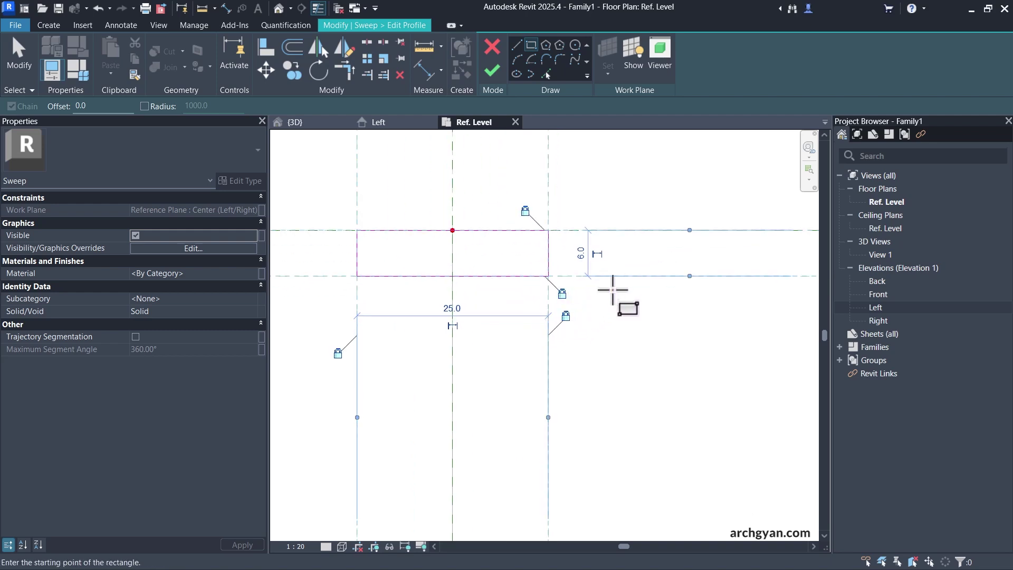
Step: Finish the profile sketch and the sweep, and inspect the U-shaped baluster in the default 3D view
scroll(640, 278, down, 1)
click(491, 71)
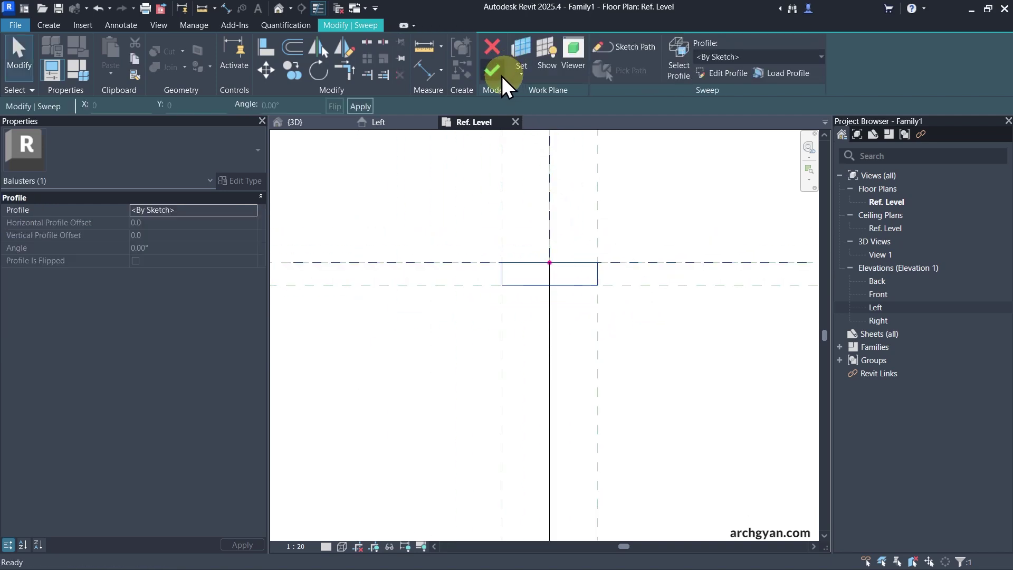
click(494, 73)
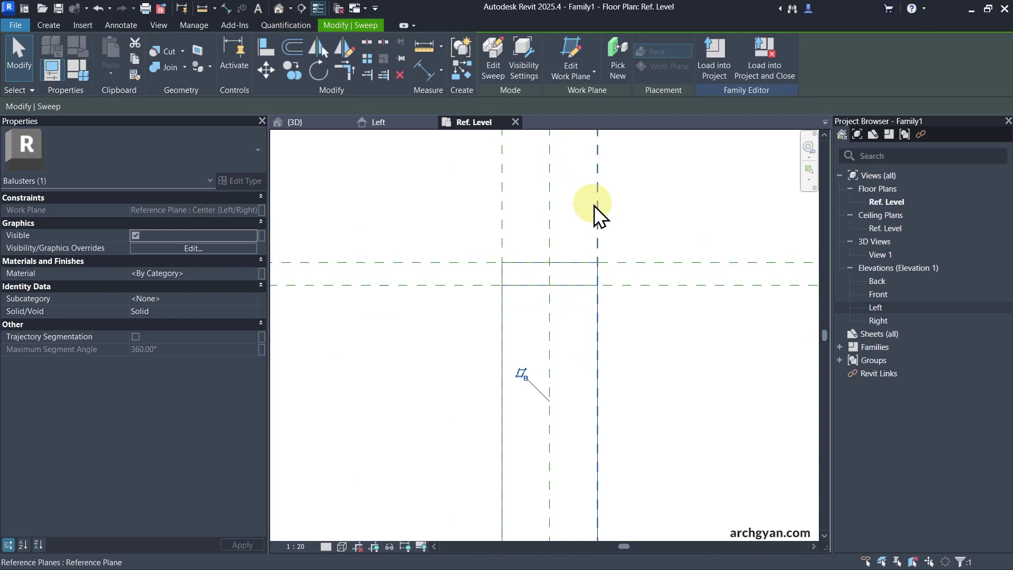
scroll(572, 317, down, 4)
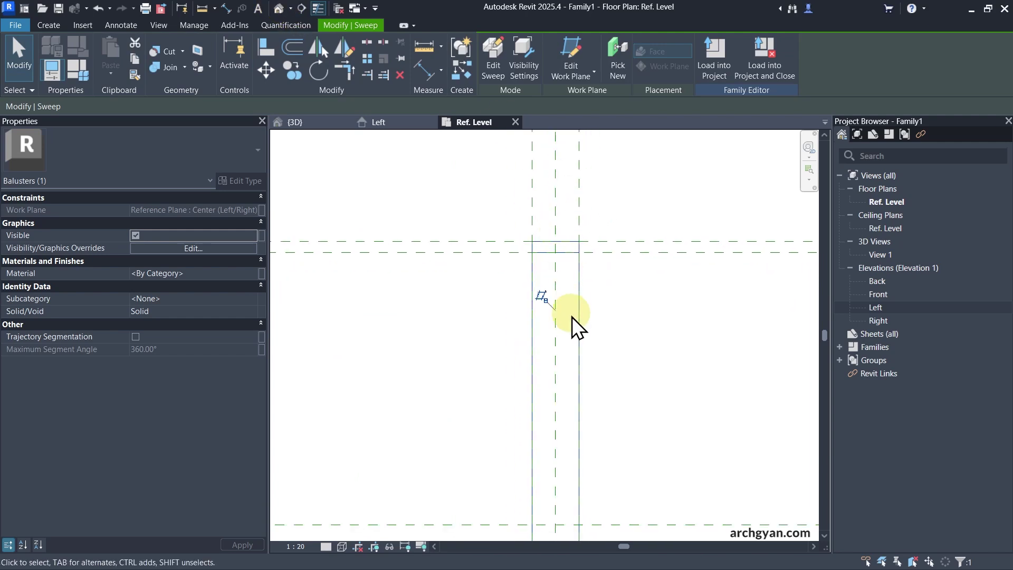
click(278, 8)
click(553, 337)
shift+middle_drag(554, 336, 475, 391)
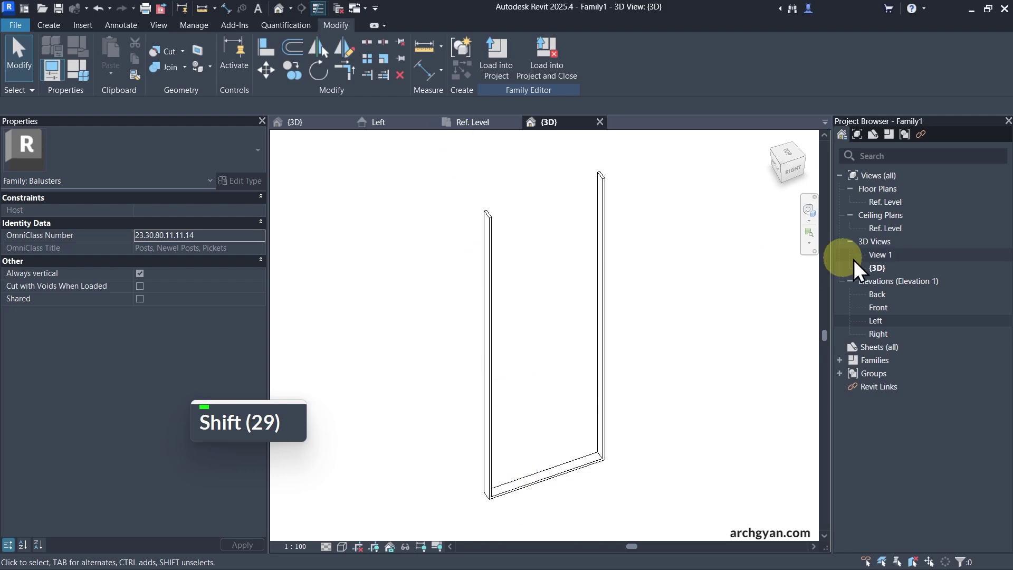
Step: In the Left elevation, temporarily hide the baluster sweep
double_click(876, 321)
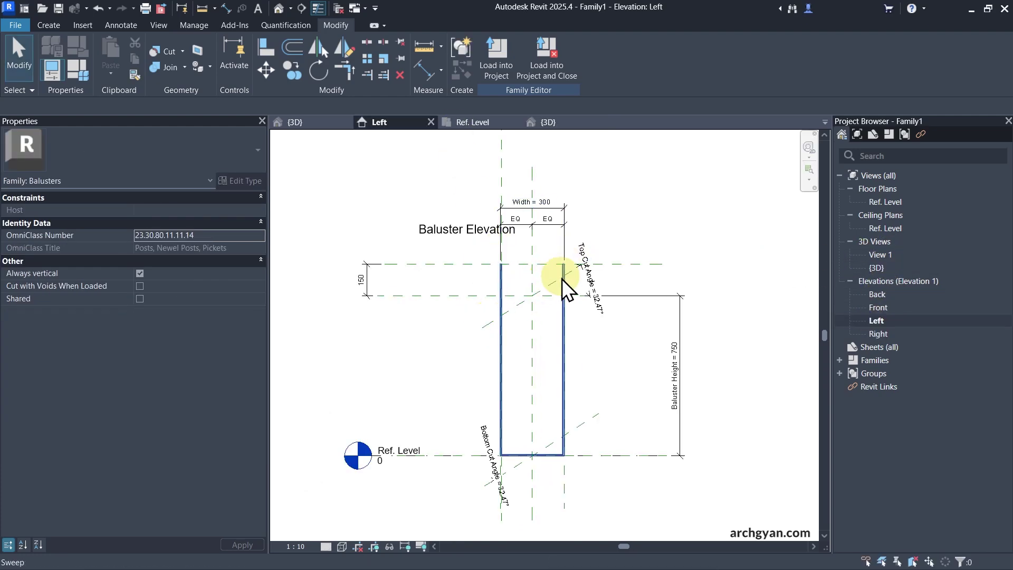
scroll(562, 279, up, 3)
scroll(568, 287, down, 3)
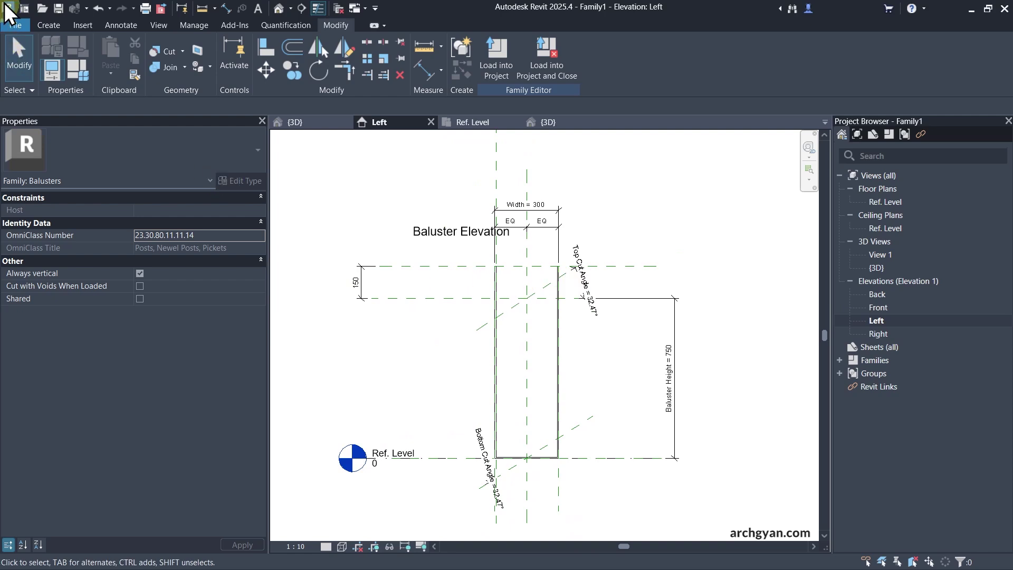
click(494, 280)
scroll(519, 298, up, 2)
scroll(467, 292, down, 1)
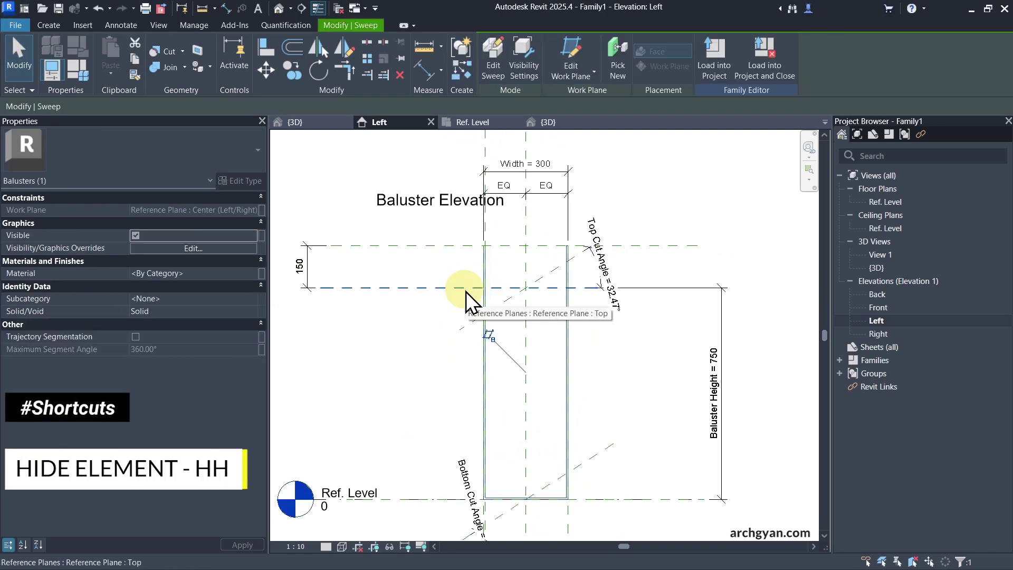
key(h)
key(h)
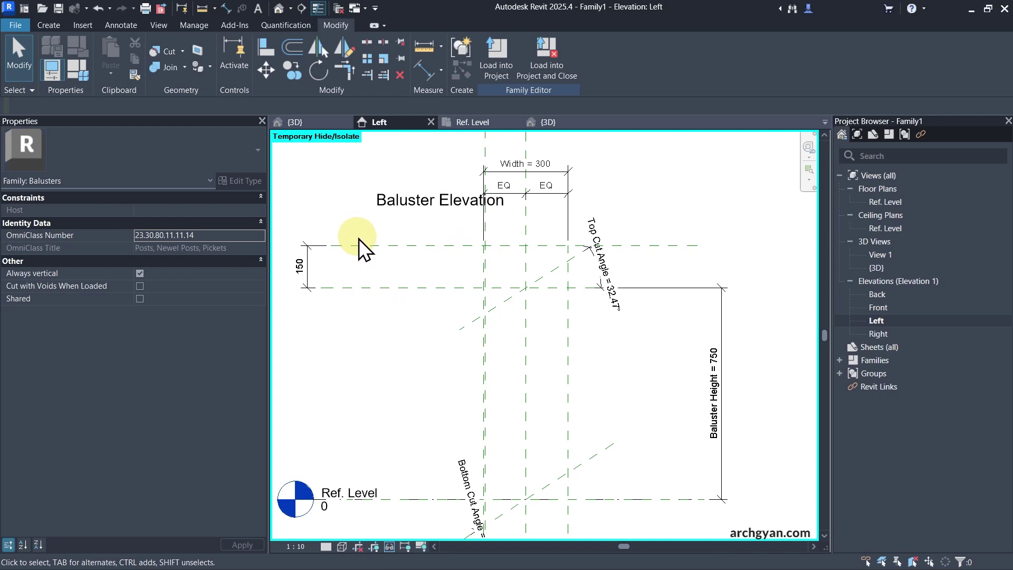
Step: Start a void extrusion on the Center (Left/Right) reference plane
click(55, 29)
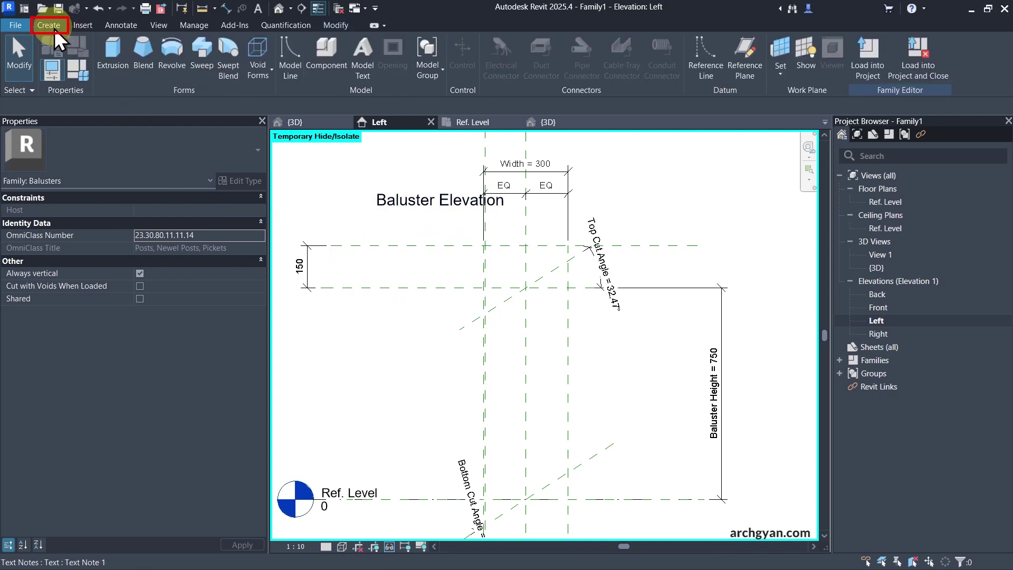
click(263, 76)
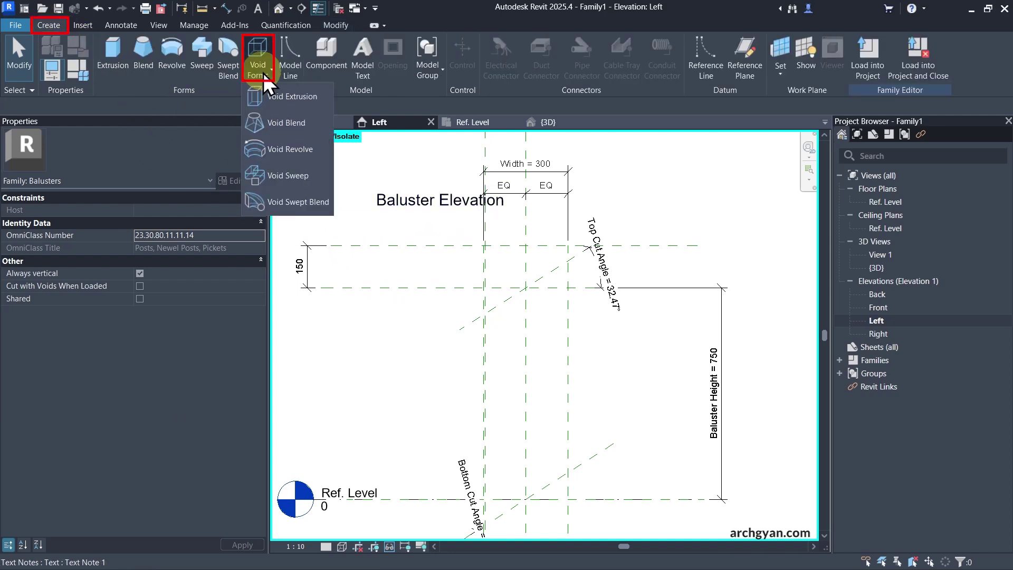
click(284, 99)
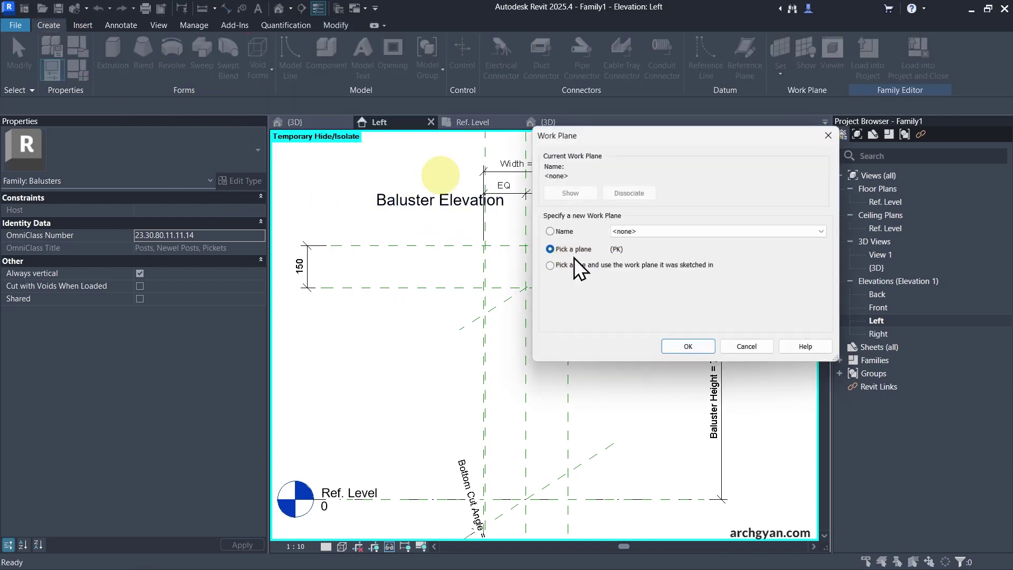
click(647, 233)
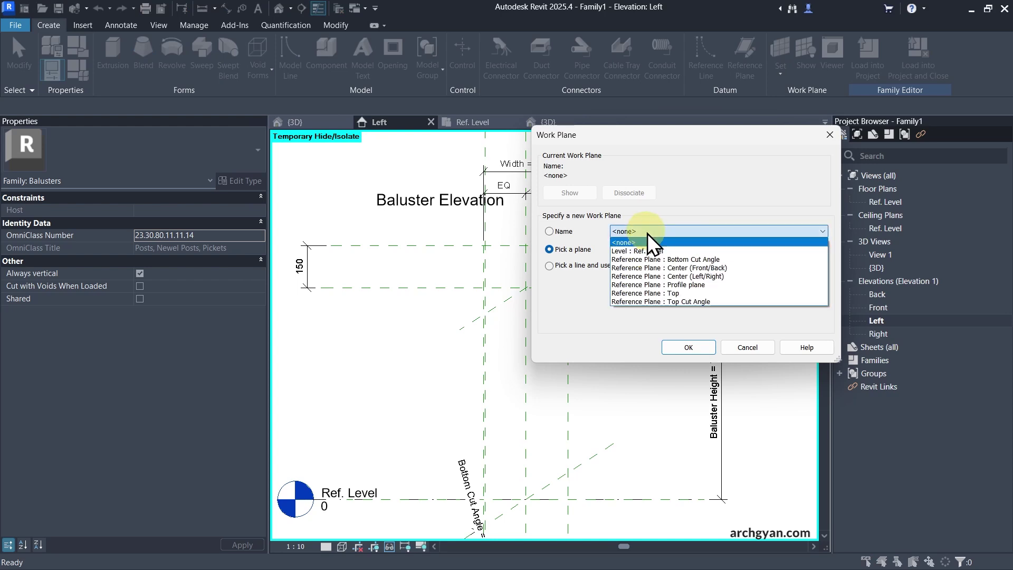
click(664, 275)
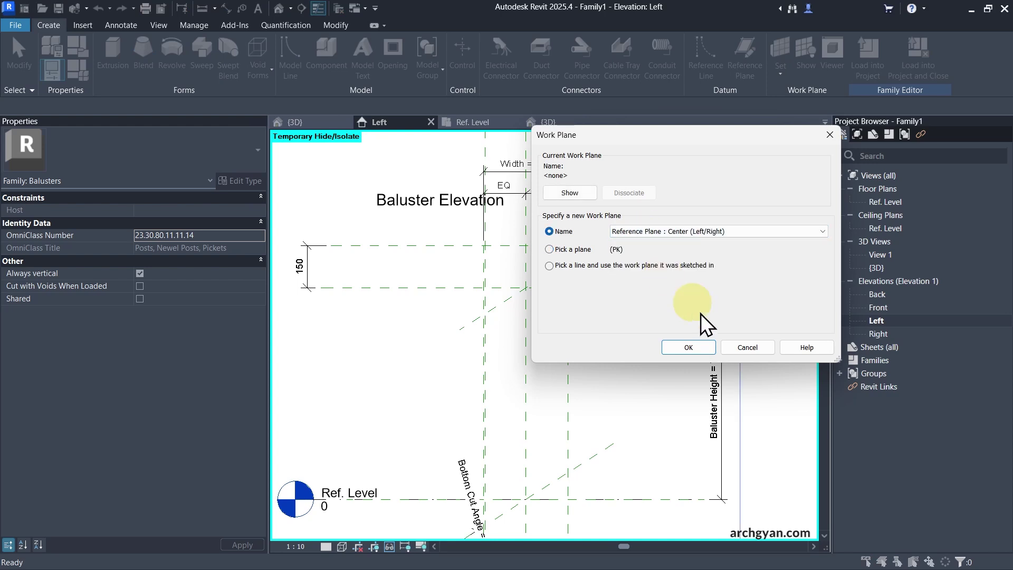
click(689, 347)
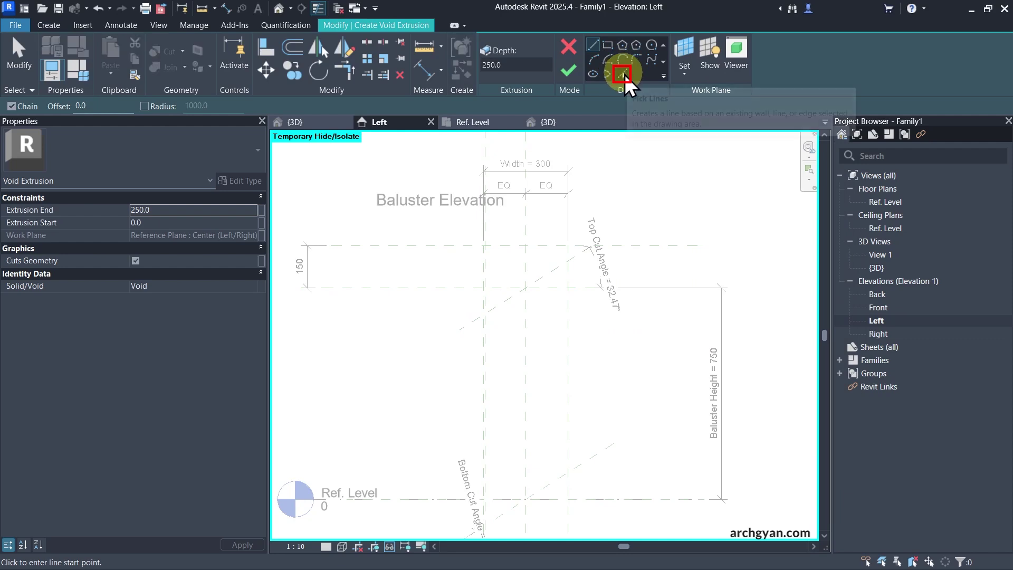
Step: Trace the void's boundary with locked picked lines along both width planes, the upper horizontal plane and the sloped Top Cut Angle plane
click(623, 74)
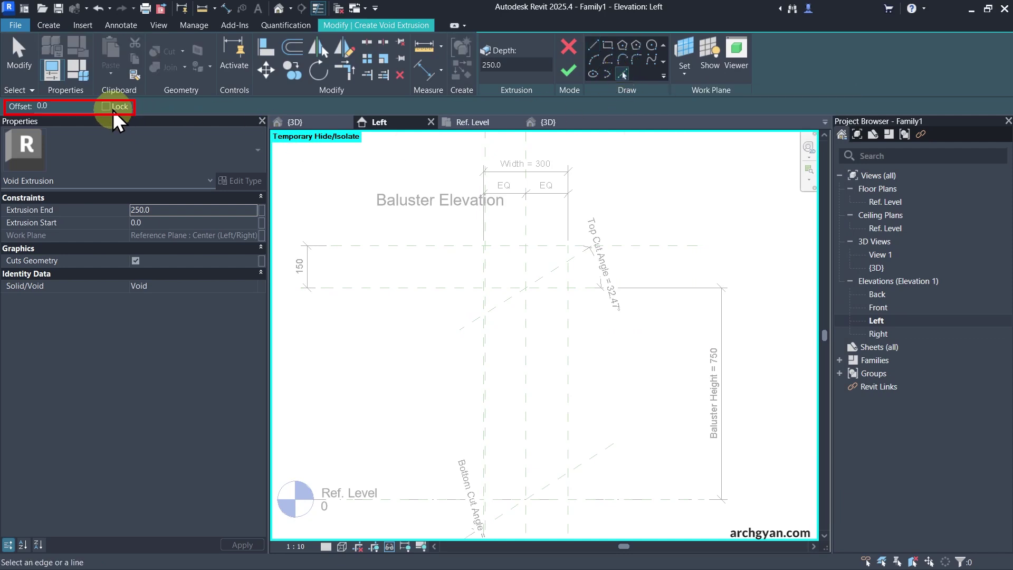
scroll(464, 259, up, 3)
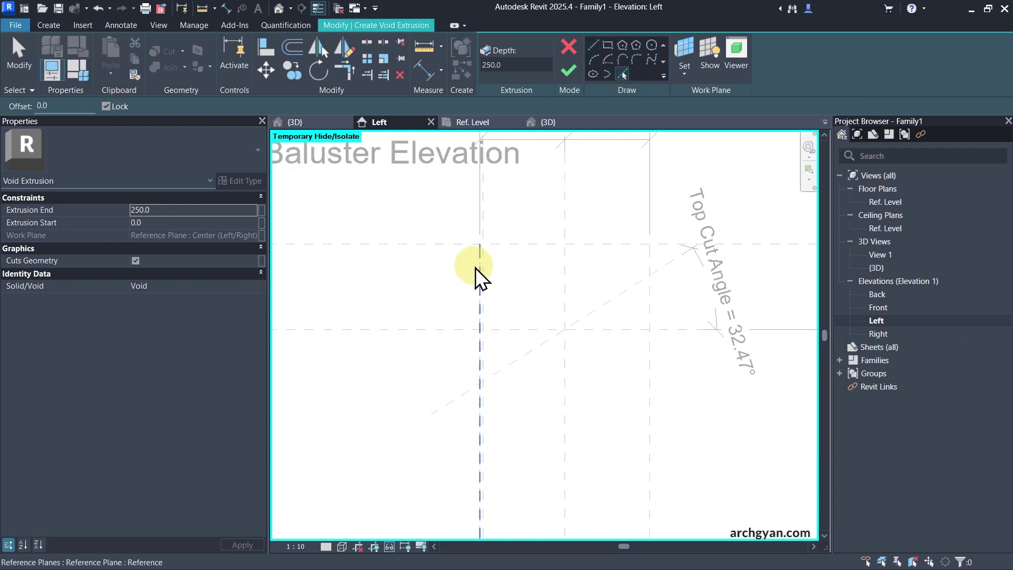
click(477, 268)
click(542, 244)
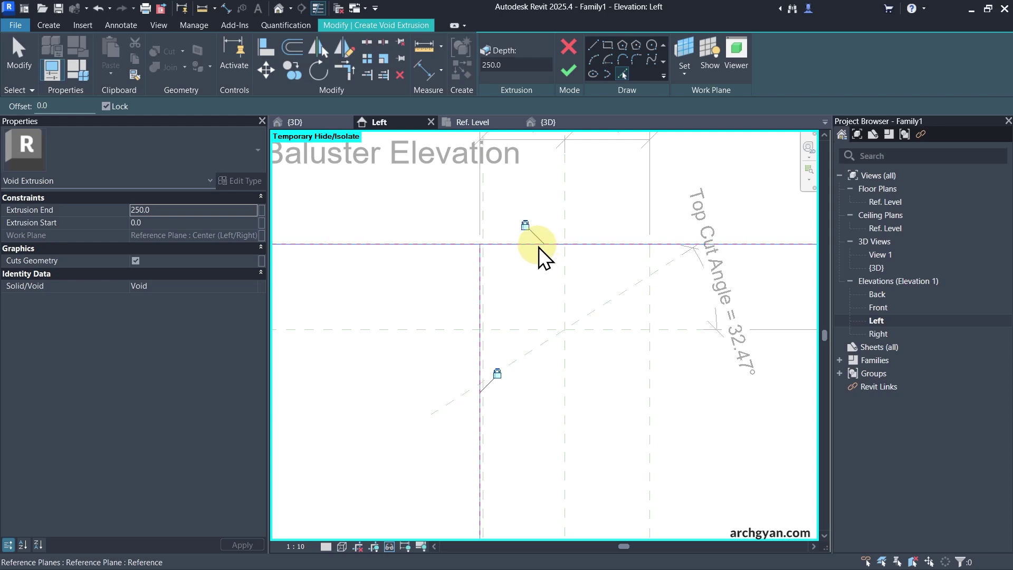
click(655, 269)
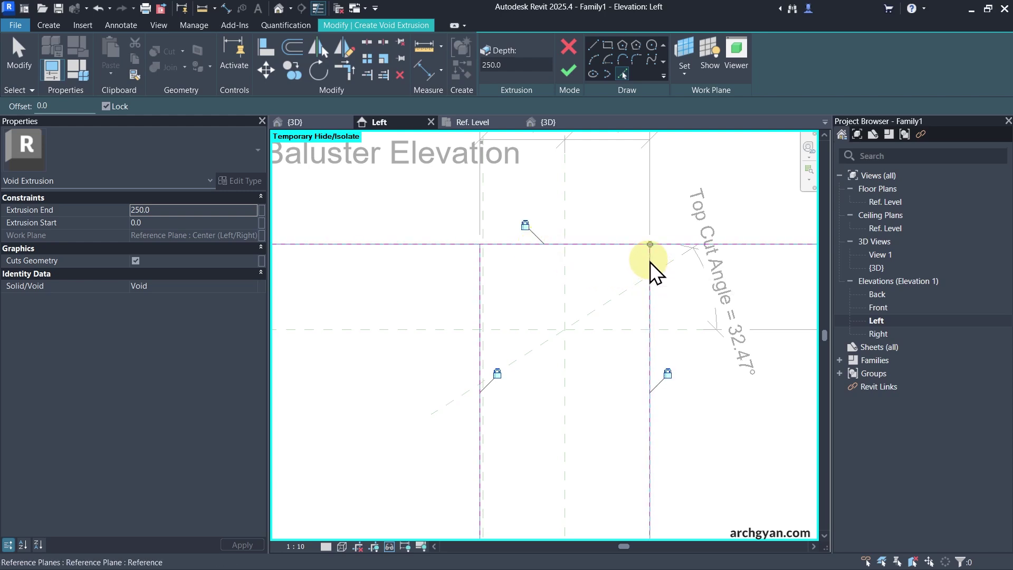
click(596, 310)
scroll(595, 312, down, 2)
key(Escape)
key(Escape)
Step: Trim the picked lines to a closed four-sided outline above the top cut and finish the void extrusion
key(t)
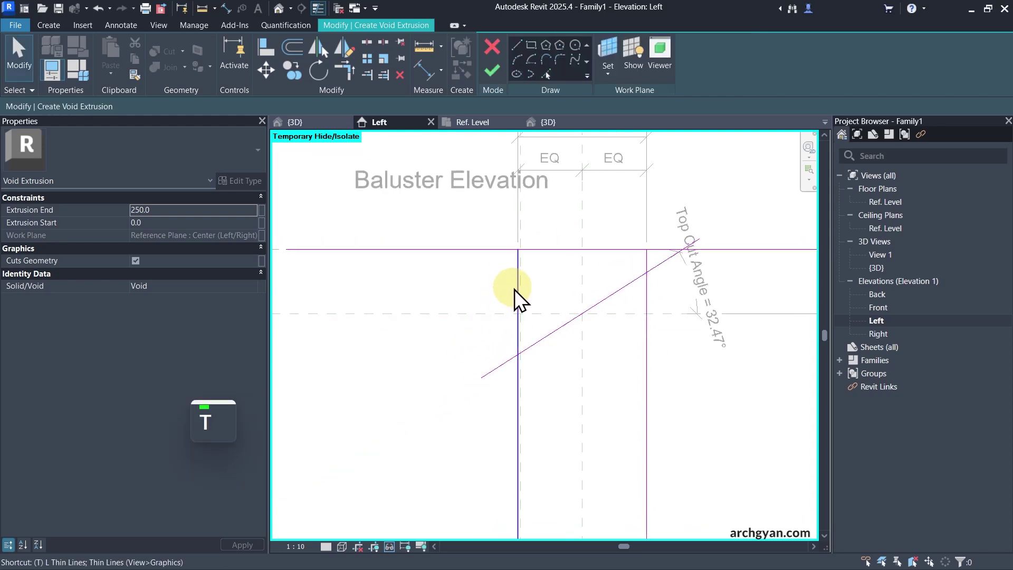
key(r)
click(523, 278)
click(645, 269)
click(627, 252)
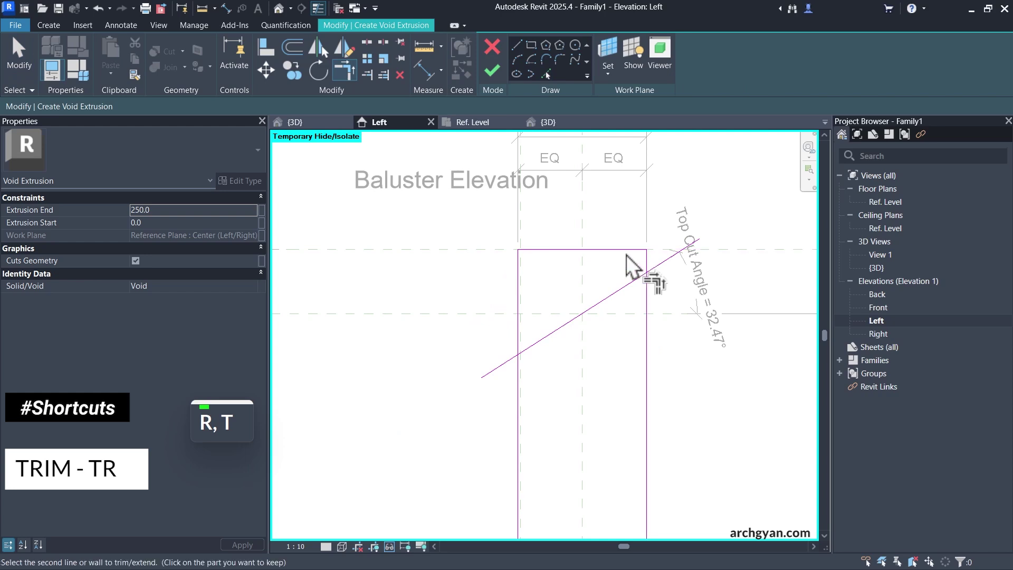
click(640, 277)
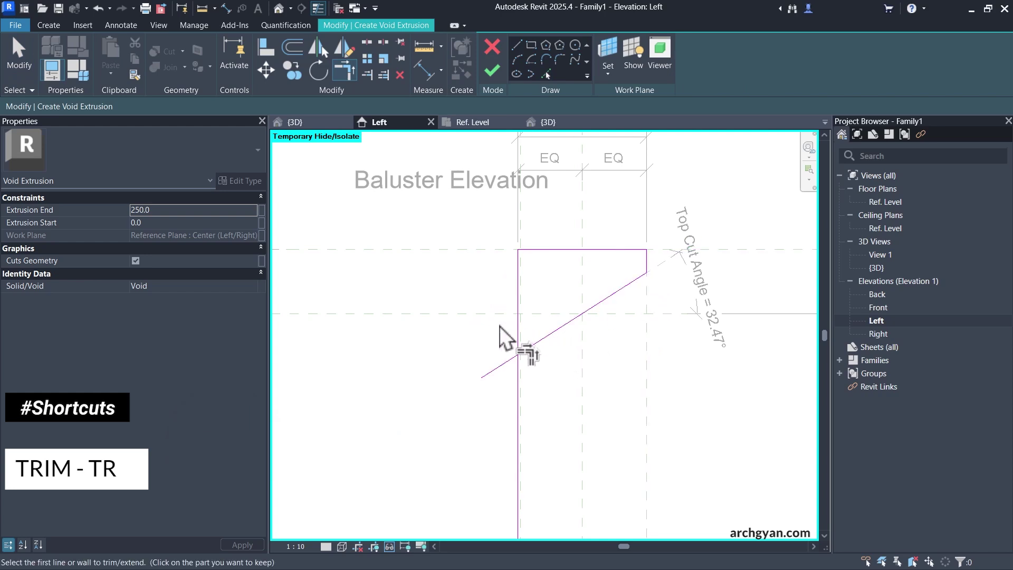
click(519, 332)
click(525, 347)
scroll(506, 329, down, 3)
key(Escape)
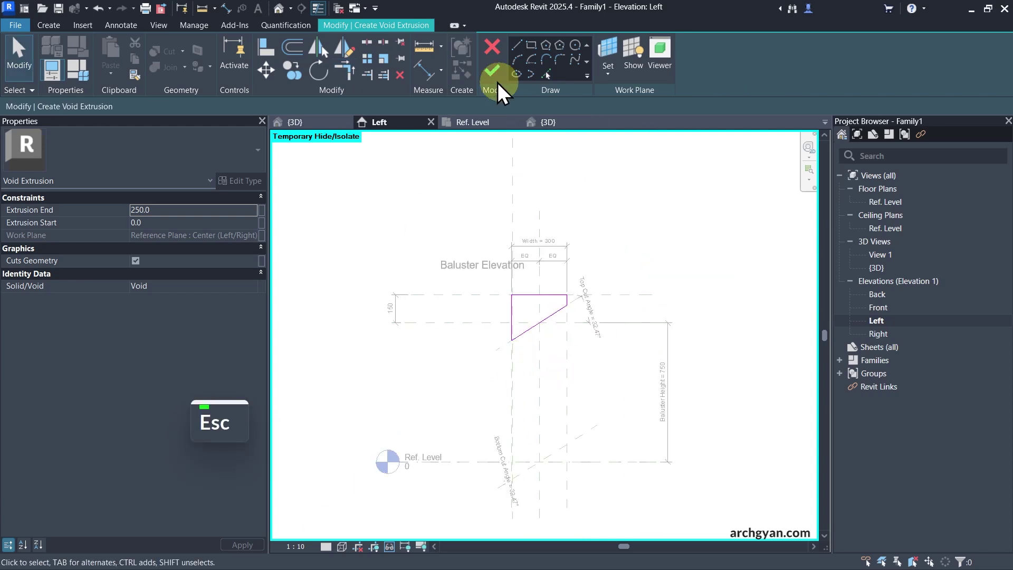
click(488, 73)
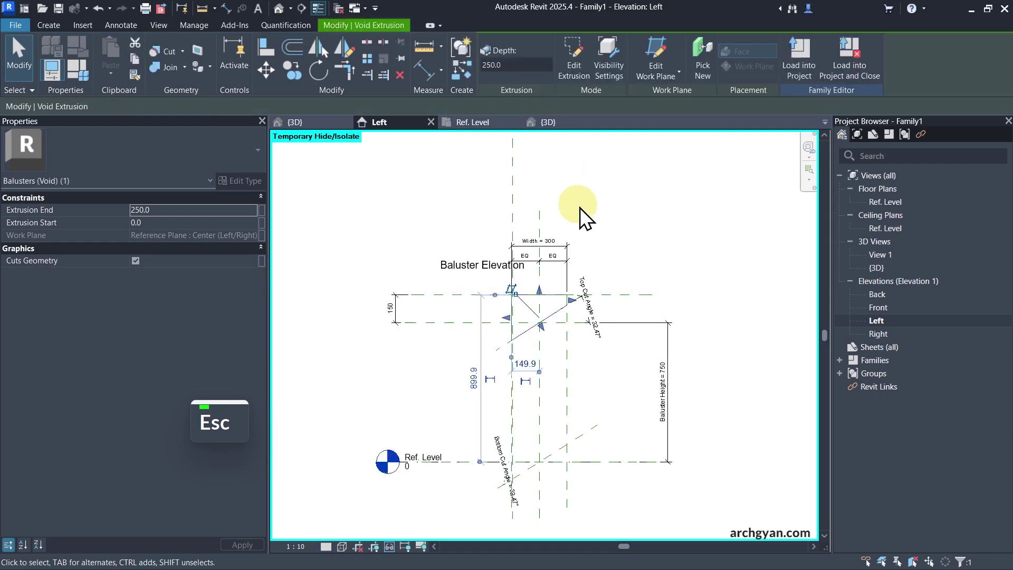
Step: In Floor Plan: Ref. Level, stretch the void's start face beyond the baluster section to an Extrusion Start of -36.8
double_click(891, 202)
click(561, 362)
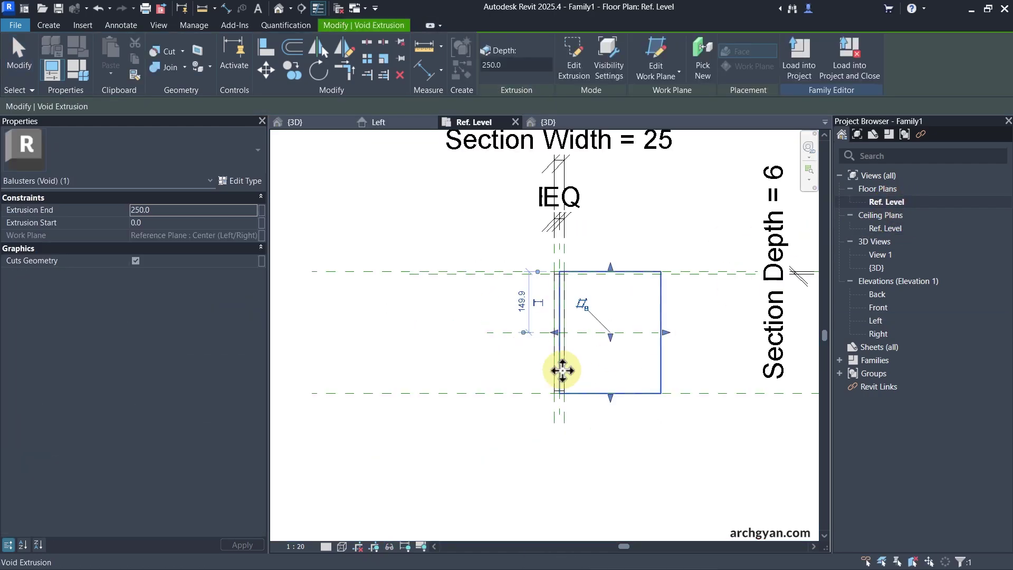
scroll(524, 337, down, 3)
scroll(546, 347, up, 6)
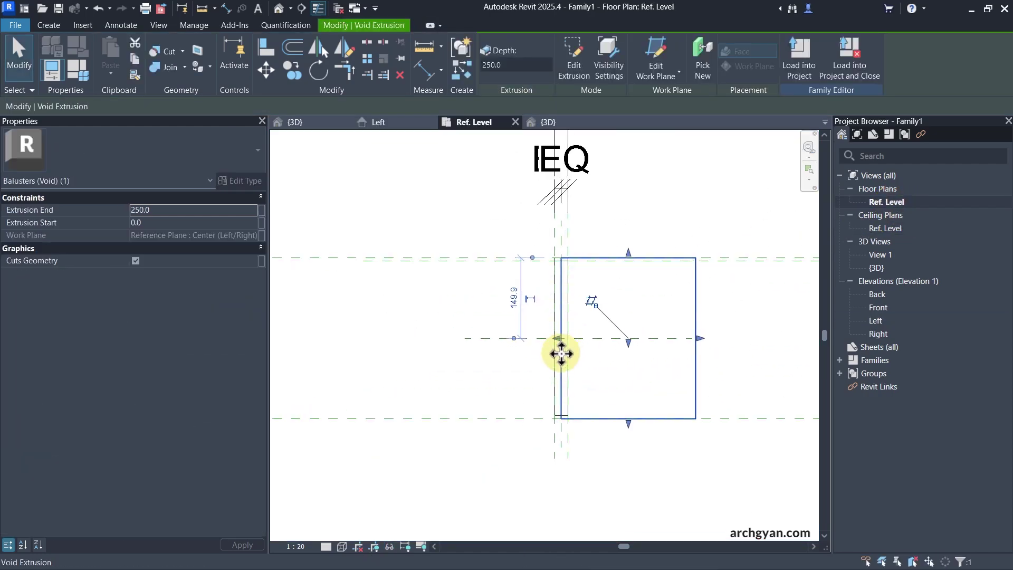
drag(561, 332, 521, 335)
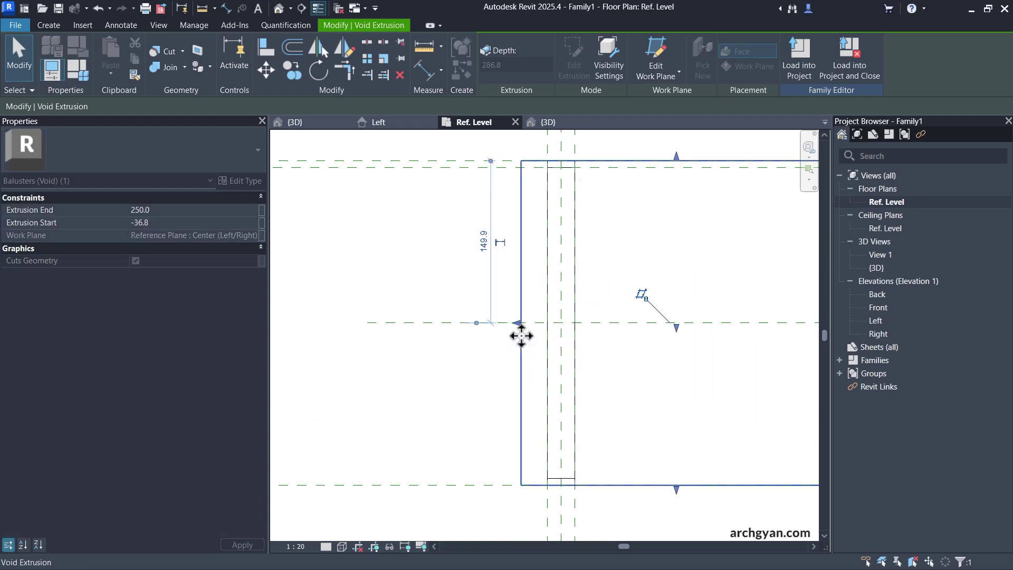
scroll(521, 328, down, 2)
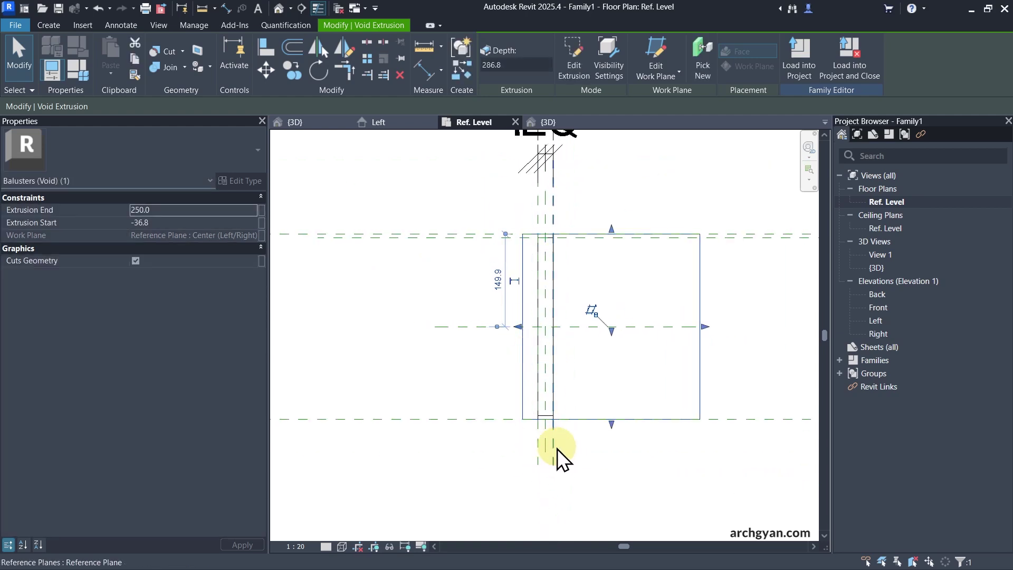
key(a)
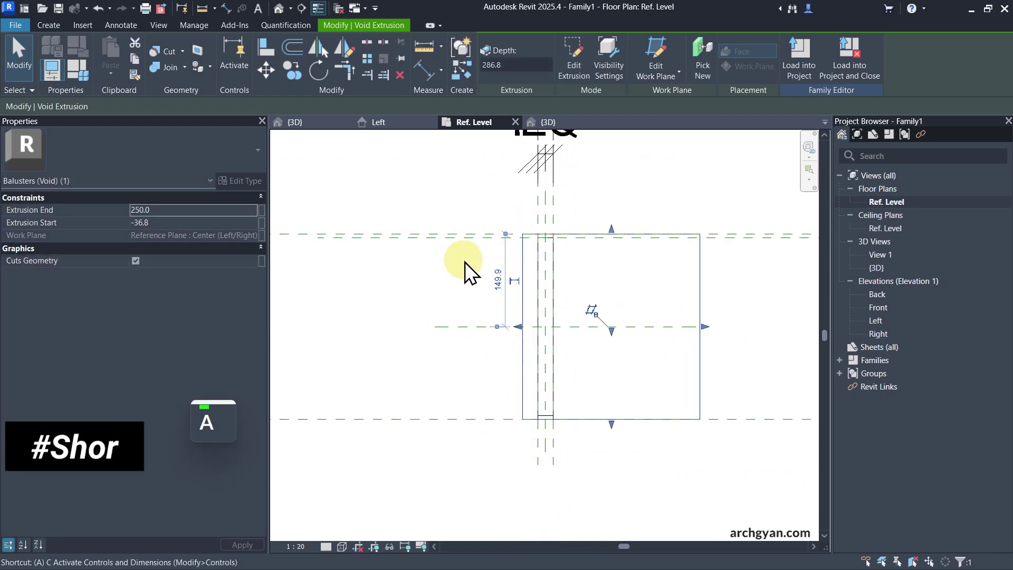
key(l)
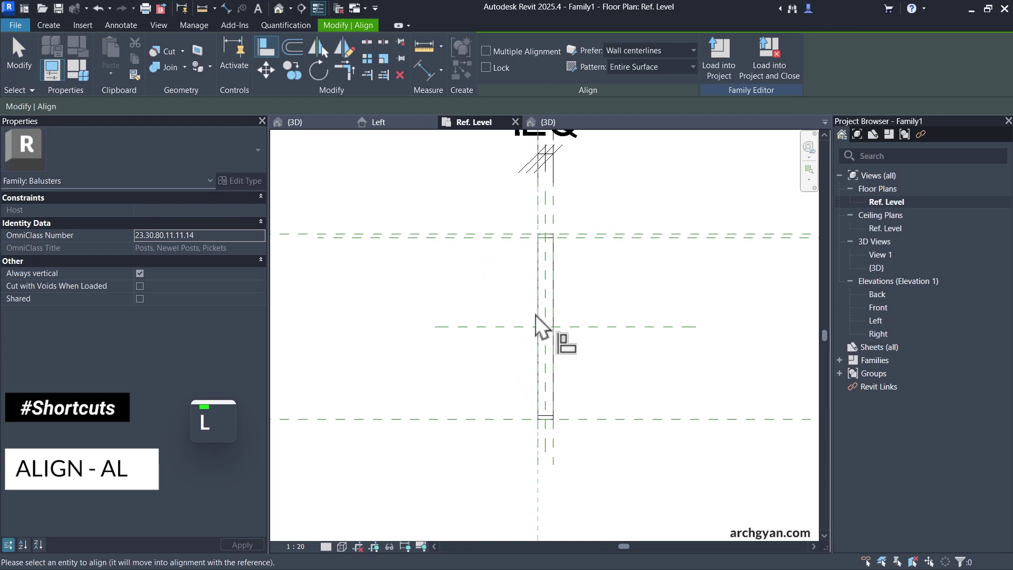
key(Escape)
scroll(491, 291, down, 3)
Step: Select the elements around the baluster section and filter the selection to Balusters (Void) only
drag(425, 204, 674, 427)
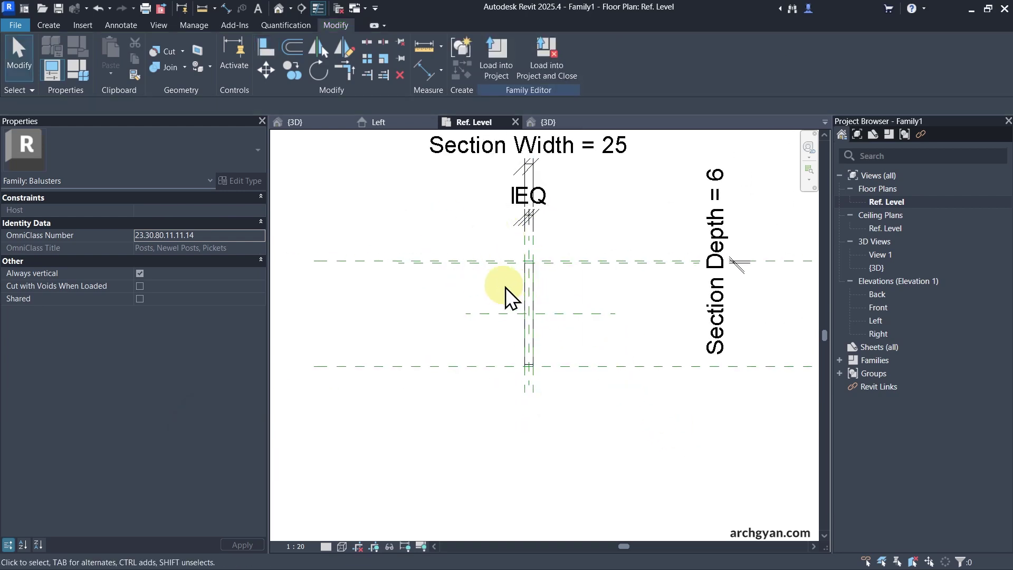
drag(462, 248, 650, 380)
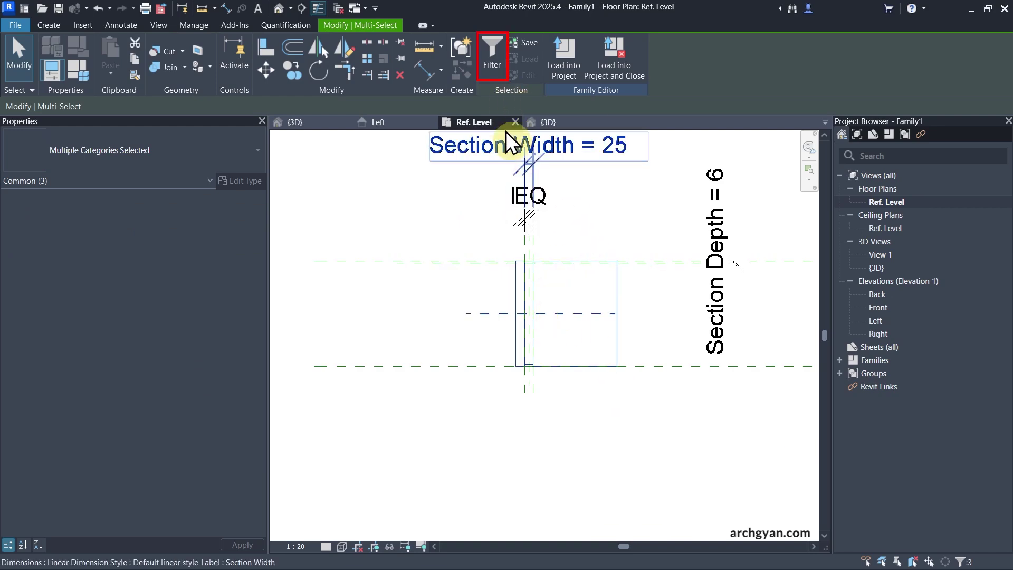
click(490, 59)
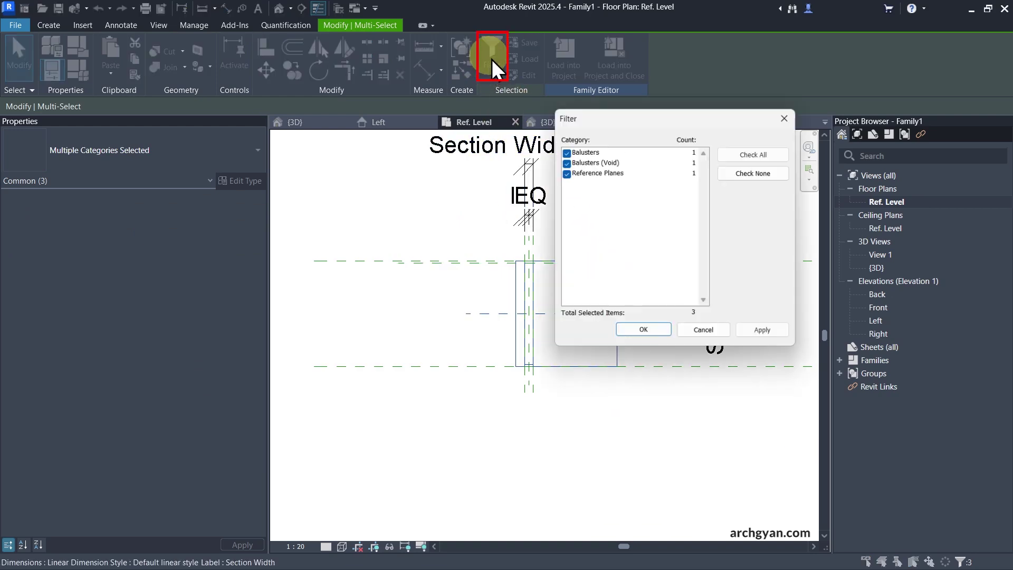
click(566, 172)
click(565, 152)
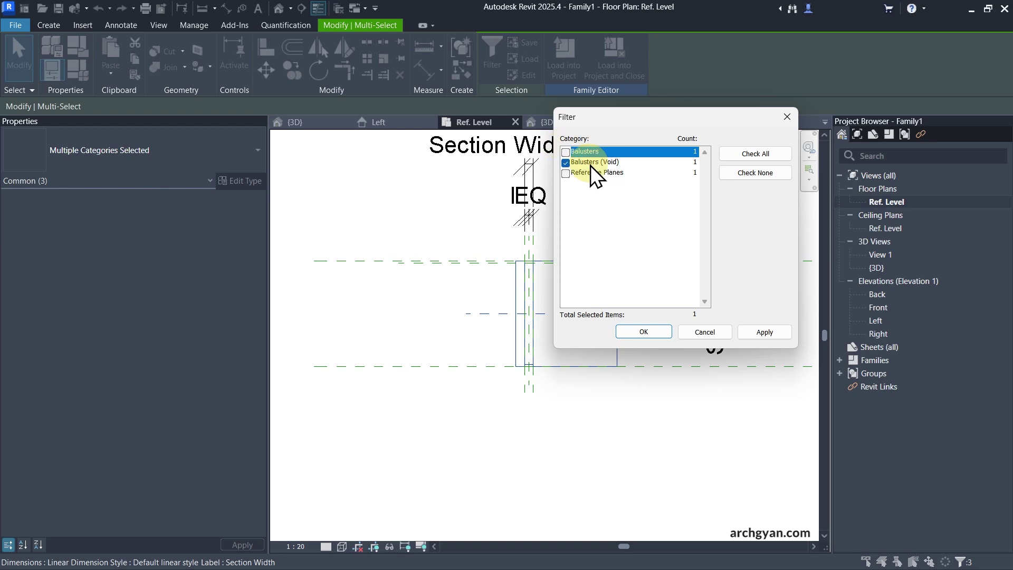
click(639, 330)
Step: Snap both ends of the void to the Section Width reference planes, from -12.5 to 12.5, and lock them there
scroll(520, 319, up, 3)
scroll(511, 306, up, 2)
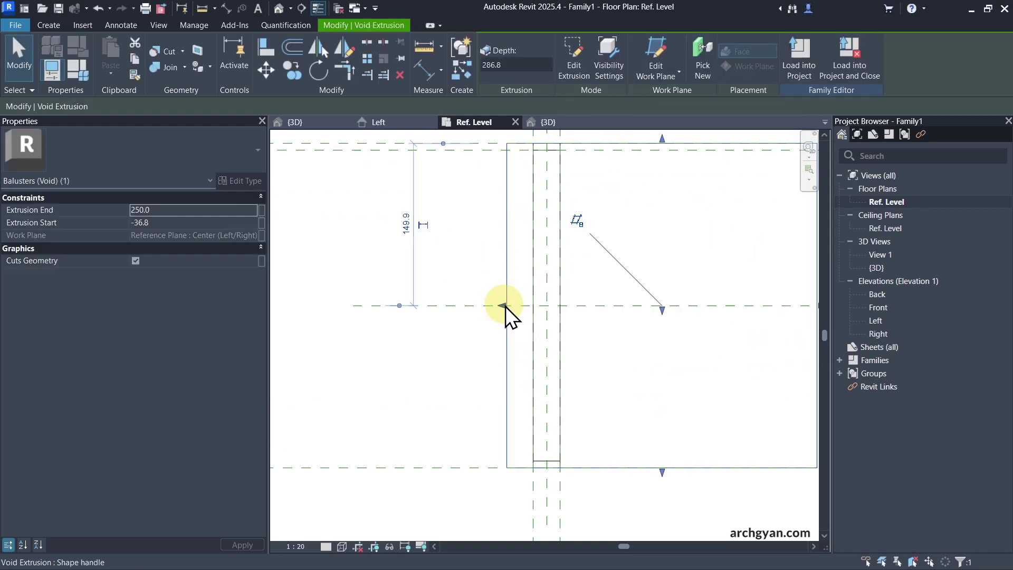
drag(507, 306, 533, 316)
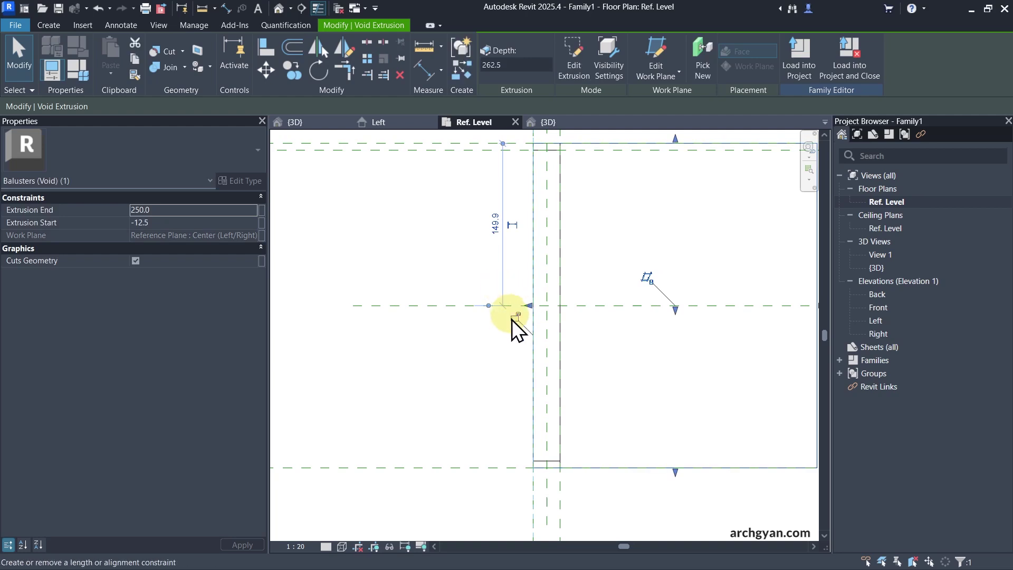
scroll(515, 326, down, 3)
scroll(606, 324, down, 1)
drag(625, 321, 502, 339)
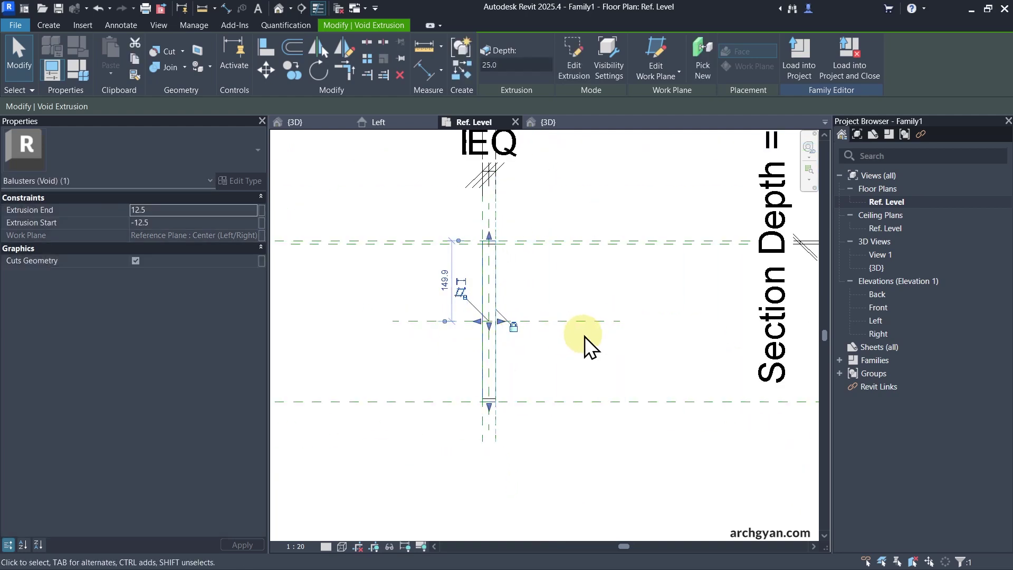
scroll(586, 345, down, 2)
click(595, 367)
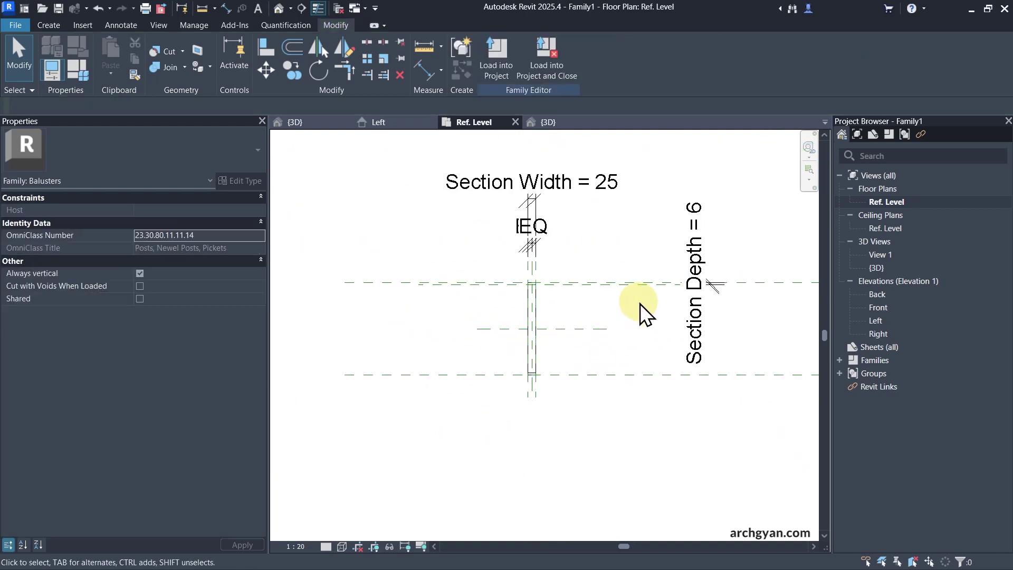
Step: Inspect the baluster's angled top cuts in the default 3D view
click(280, 12)
shift+middle_drag(593, 372, 463, 347)
key(Escape)
key(Escape)
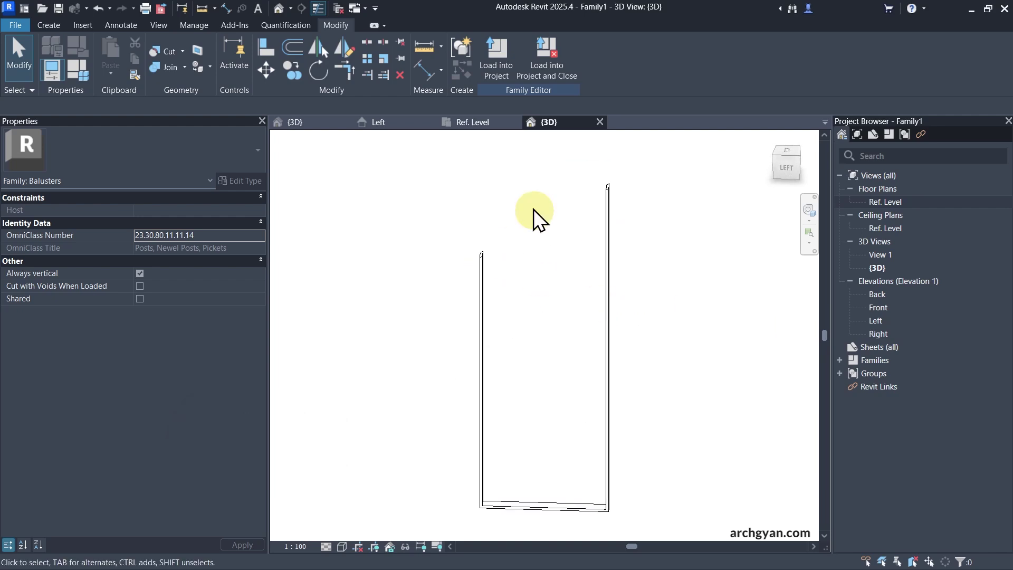
Step: Close the inactive views and save the family as MPS-Baluster-U-Profile-2025 in the Baluster folder
click(337, 8)
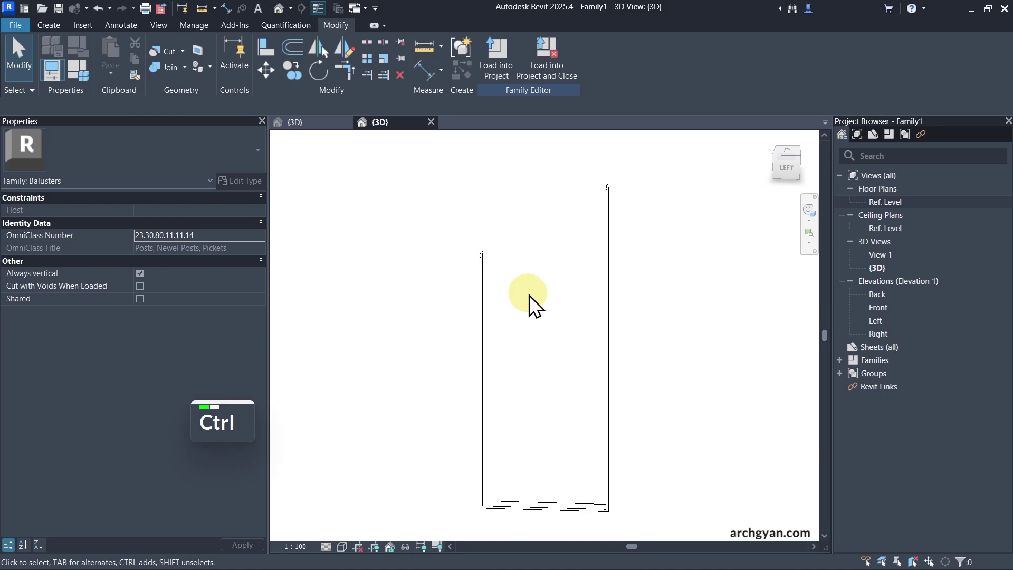
key(ctrl+s)
key(Return)
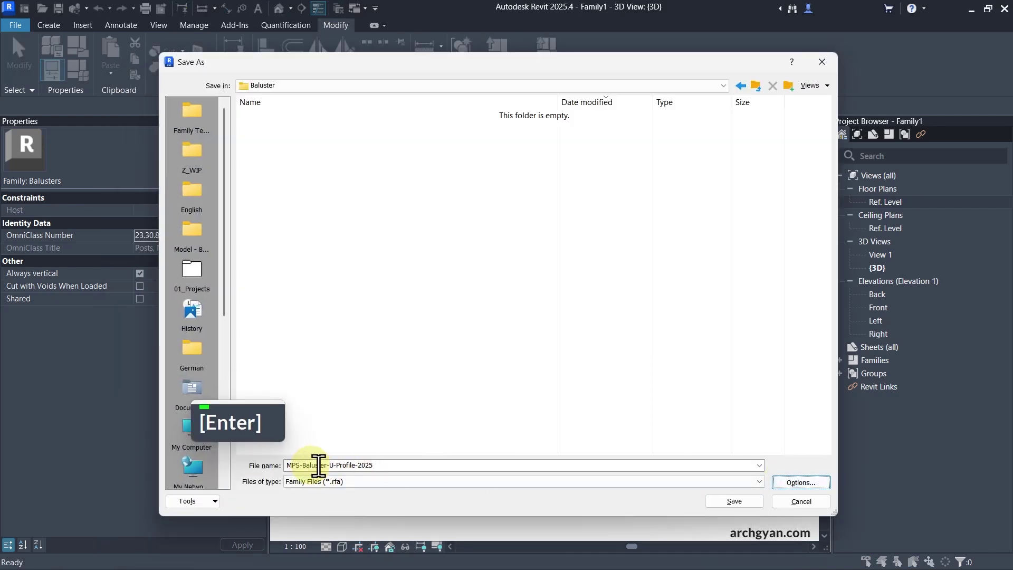
click(741, 504)
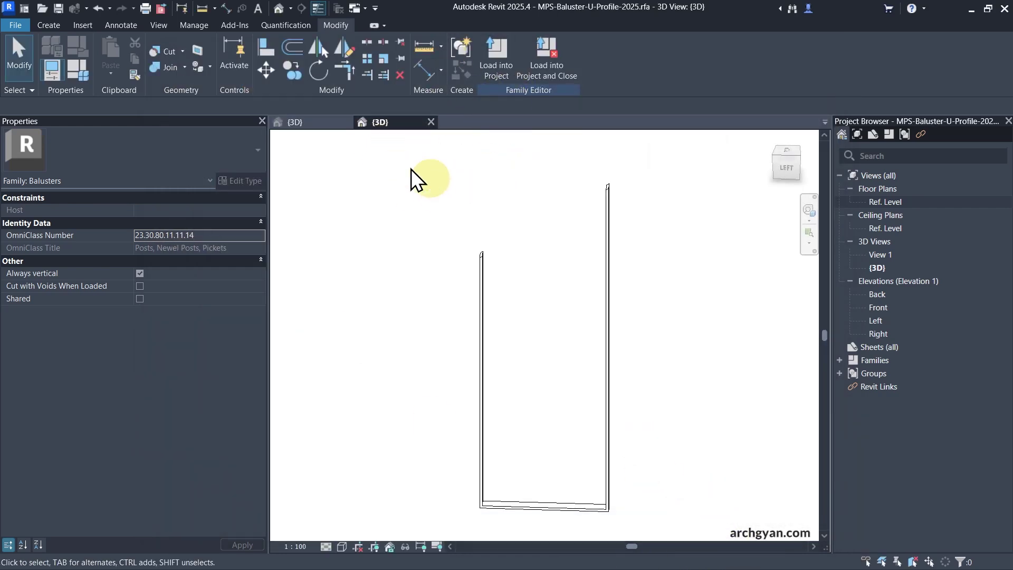
Step: Set the family's Width parameter to 90 in Family Types and apply it
click(81, 73)
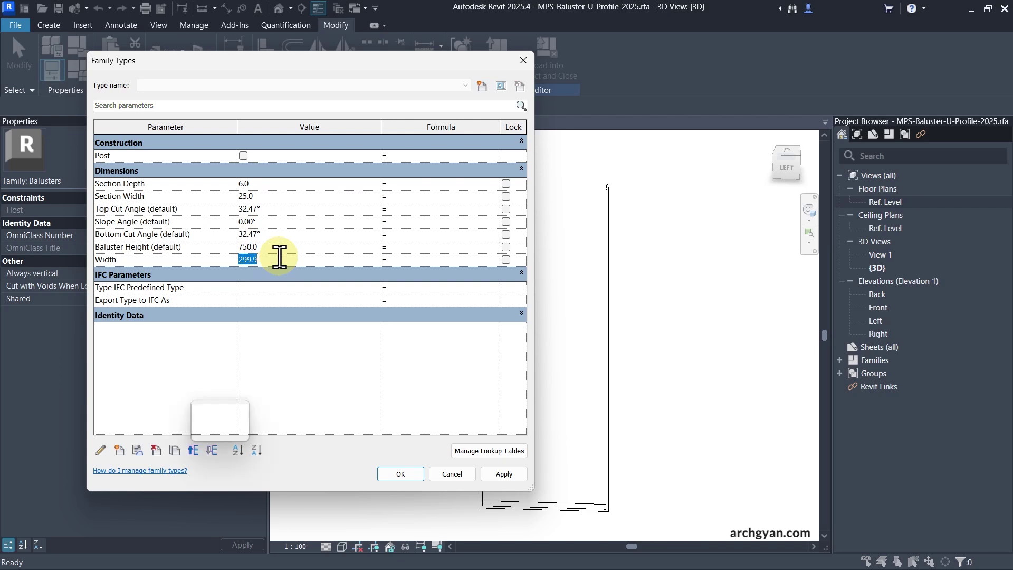
text(90)
key(Return)
click(503, 474)
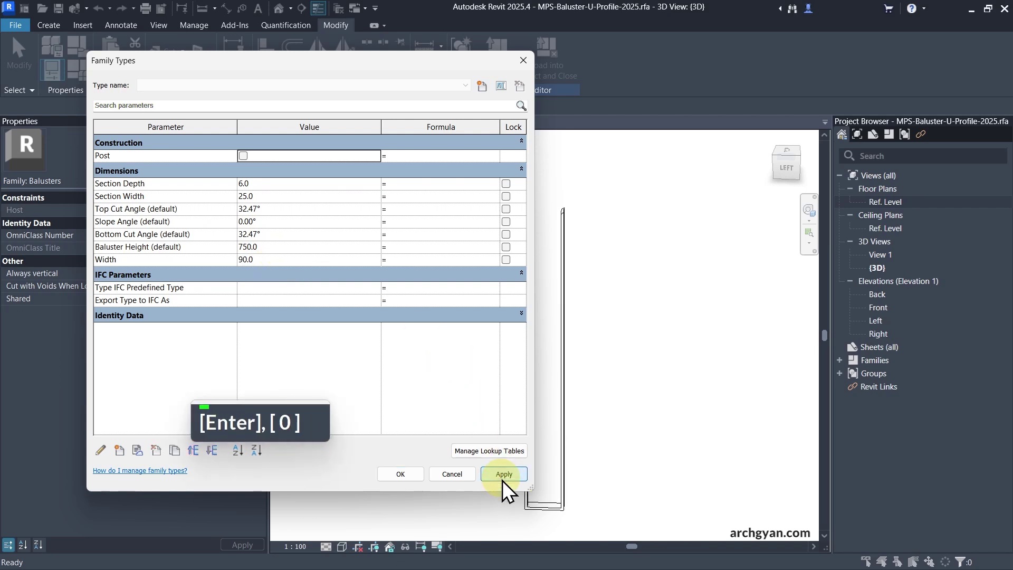
Step: Create a new family type named "Type 1 - 90cm W" for the baluster
click(482, 87)
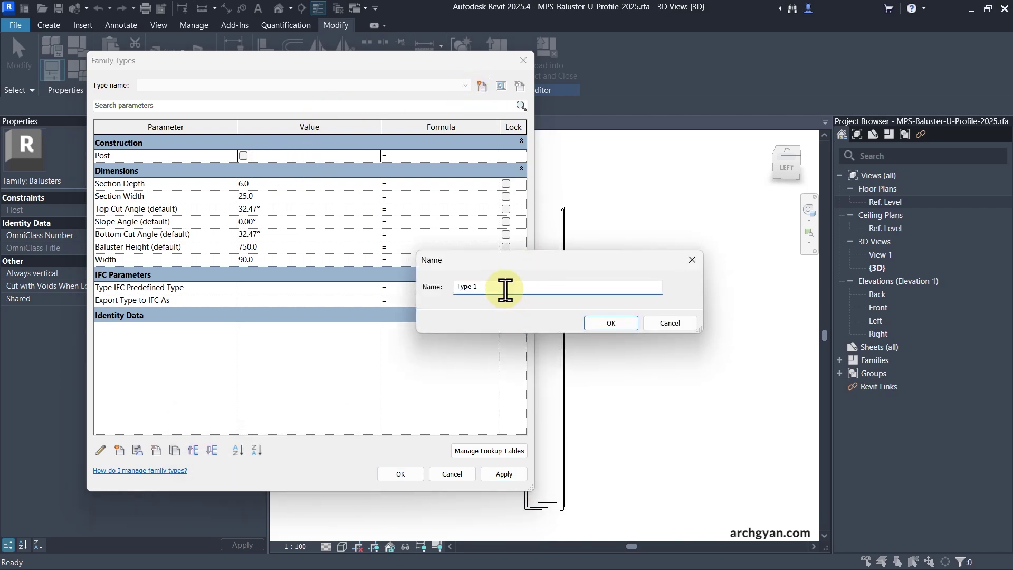
text(-)
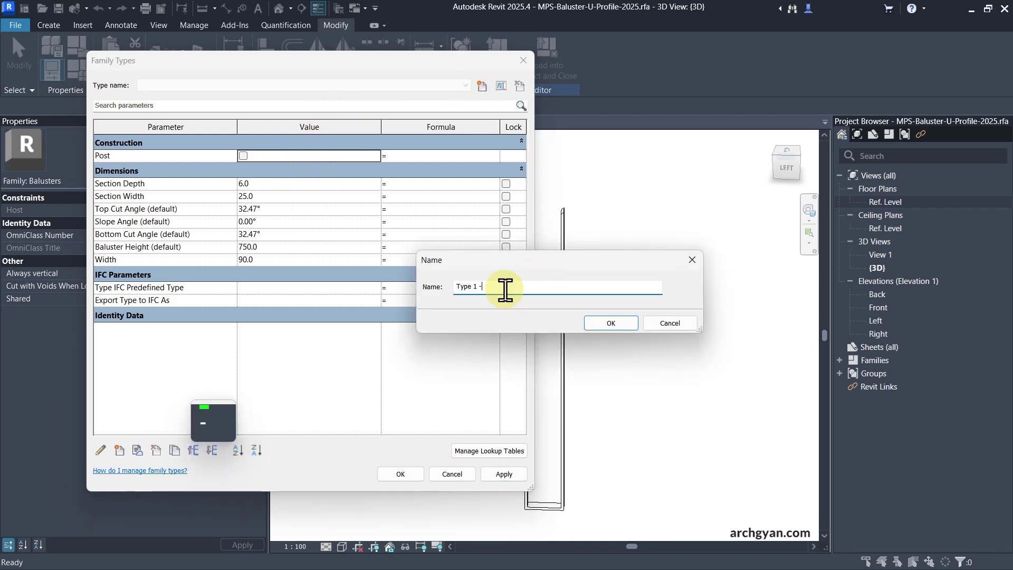
text( 90m)
key(BackSpace)
text(cm W)
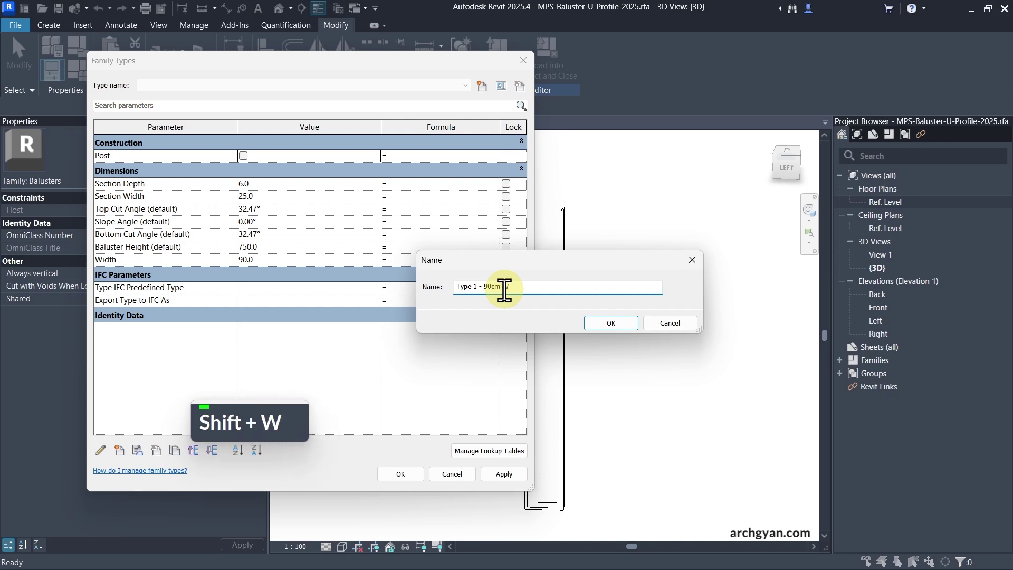
click(618, 321)
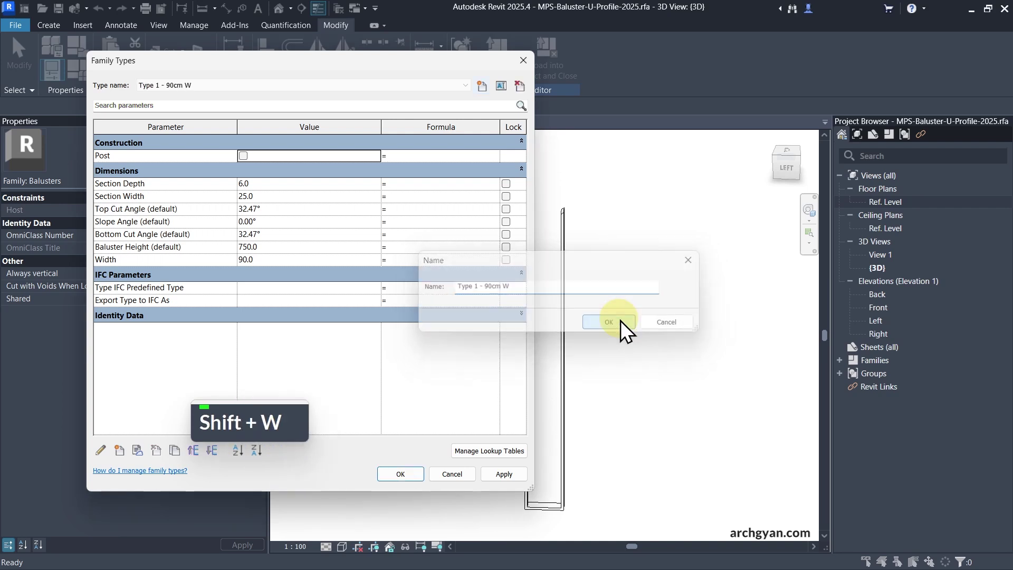
Step: Create a second family type named "Type 2 - 110cm W"
click(483, 89)
click(504, 283)
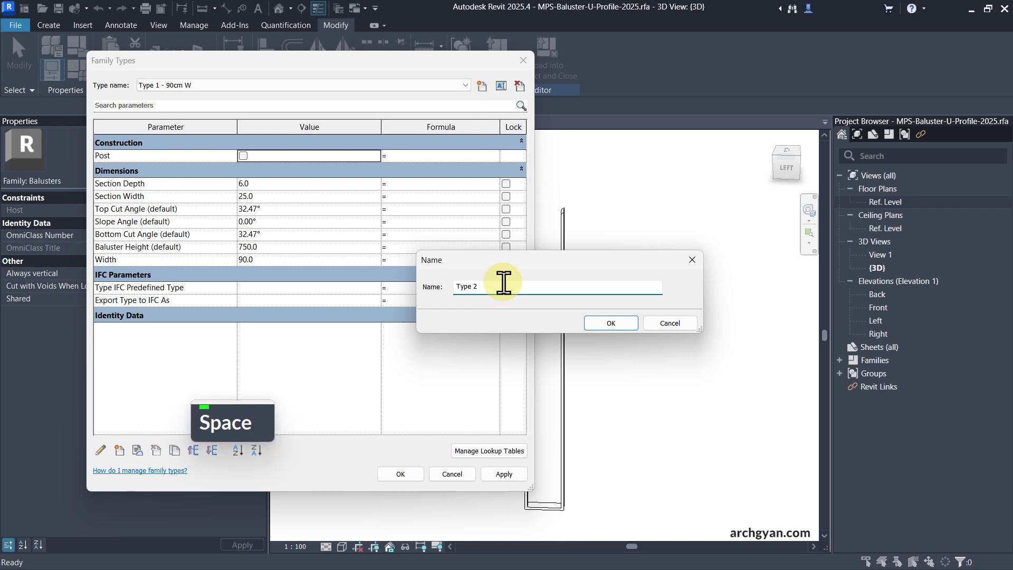
text(- 110cm W)
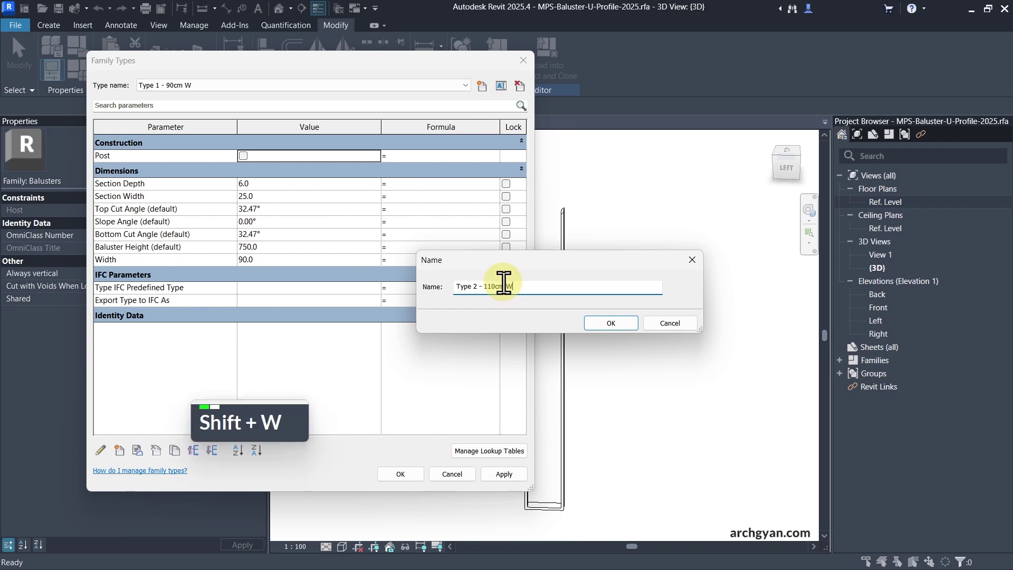
key(Return)
Step: Set the Section Depth of Type 2 - 110cm W to 12 and apply it
click(276, 183)
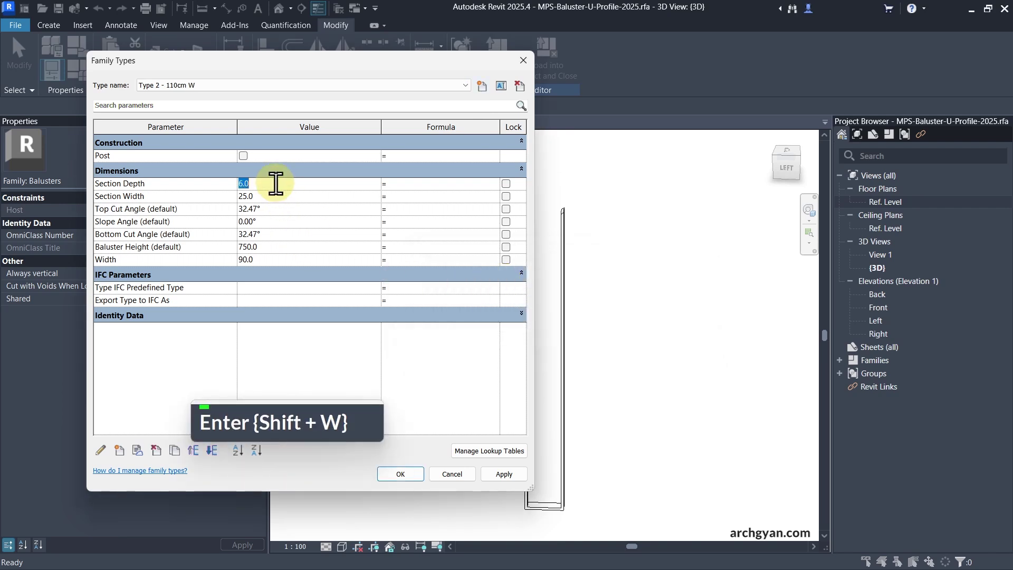
text(12)
key(Return)
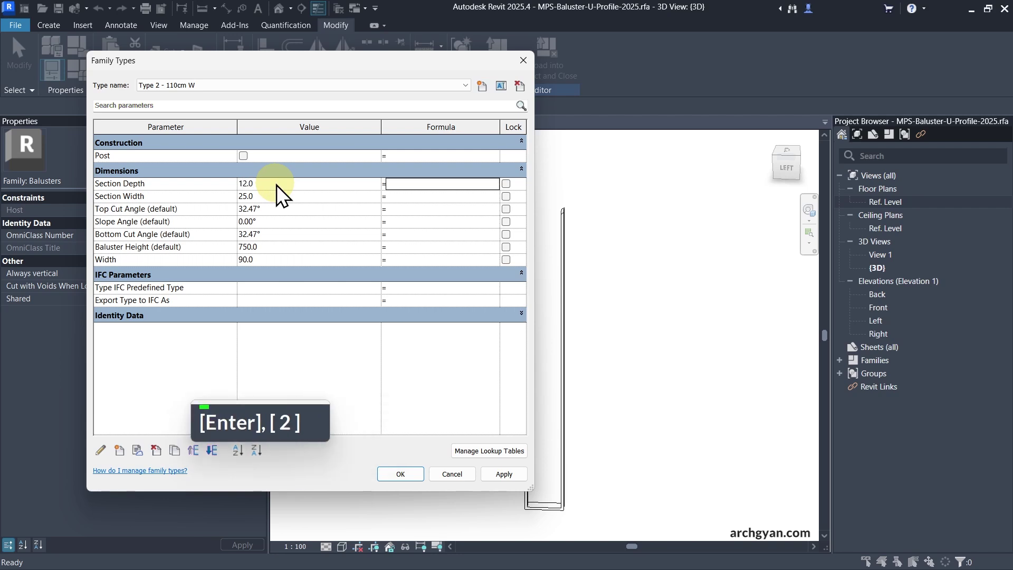
click(503, 474)
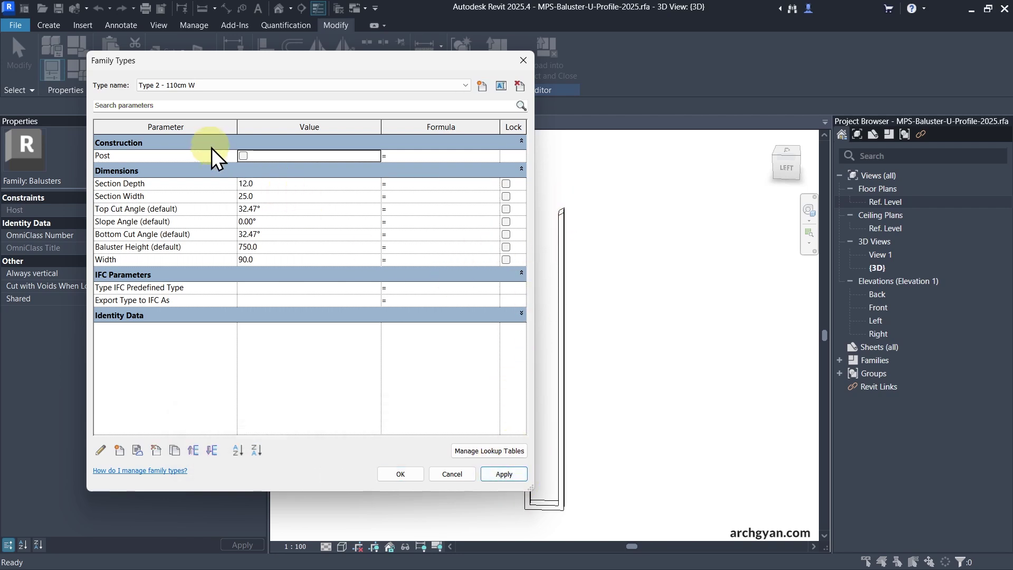
Step: Make Type 1 - 90cm W the current family type, apply it and close the Family Types settings
click(173, 88)
click(175, 95)
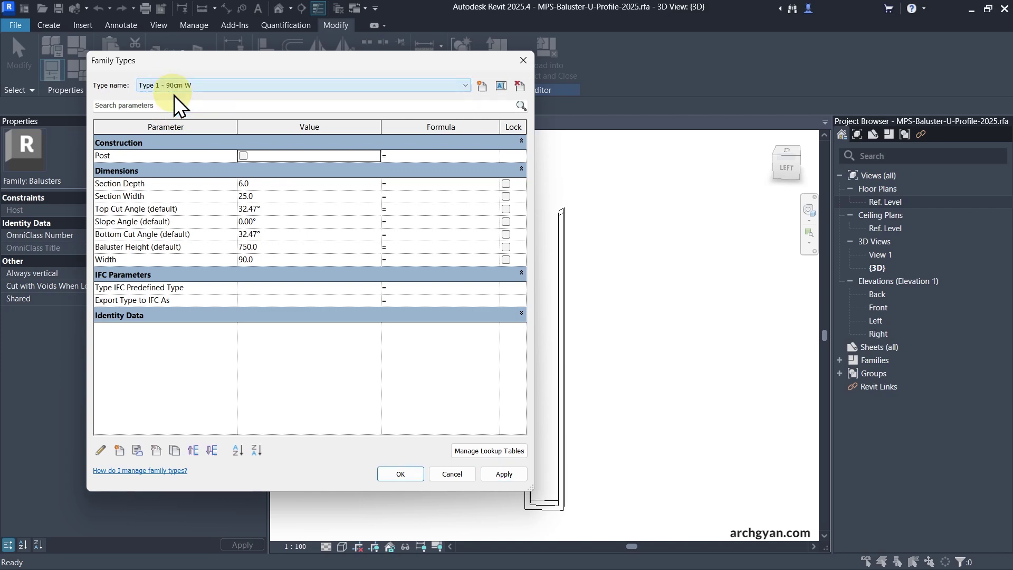
click(502, 474)
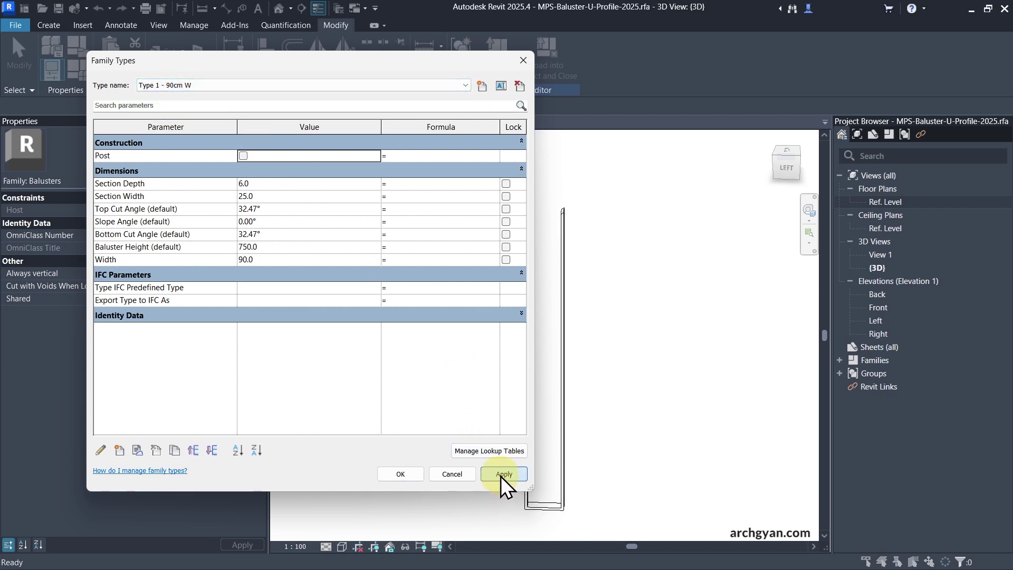
click(406, 474)
shift+middle_drag(491, 441, 545, 413)
key(Escape)
key(Escape)
key(Escape)
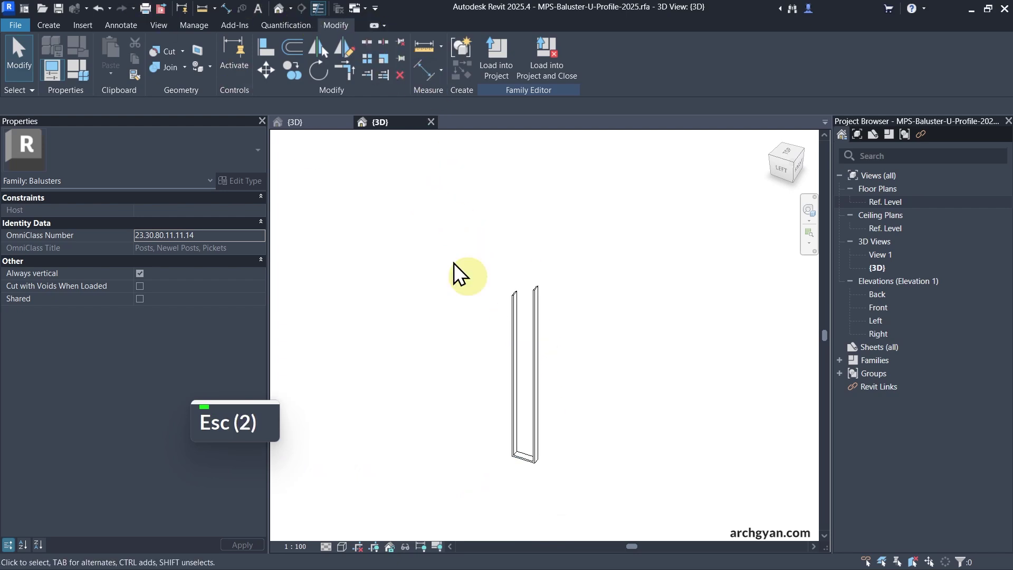
Step: Create a new project with no template, using the metric system of measurement
click(15, 29)
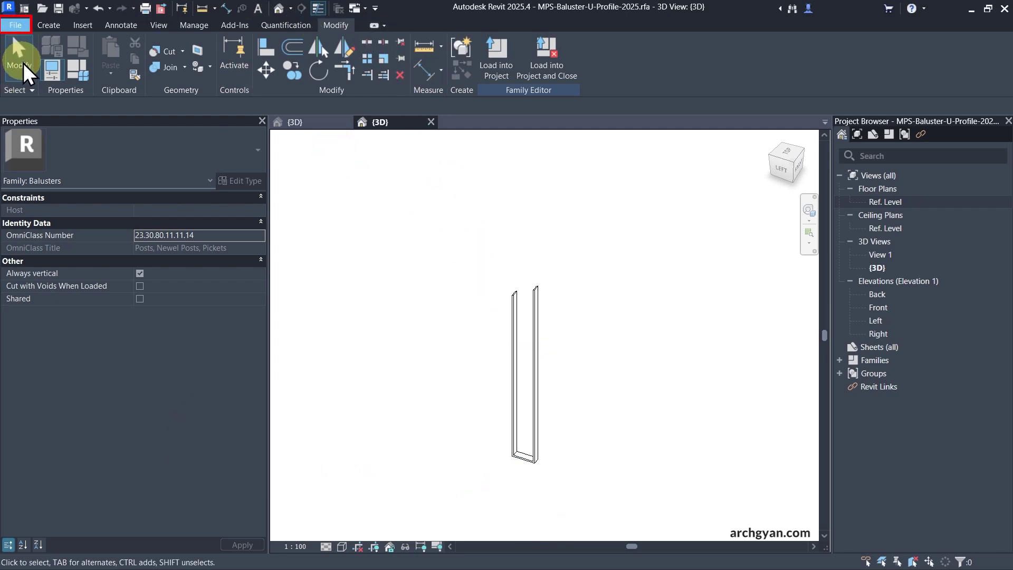
mouse_move(21, 78)
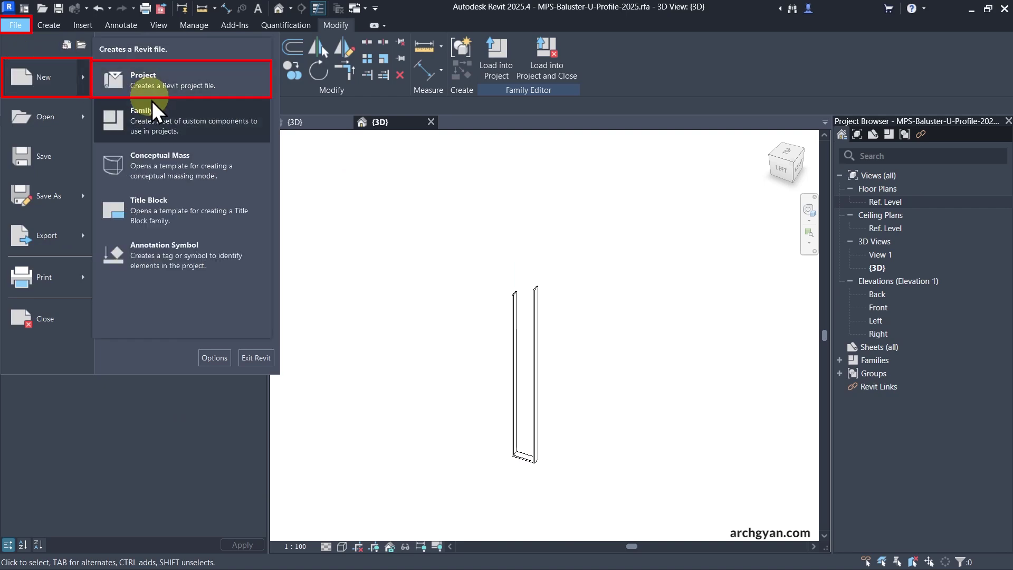
click(151, 82)
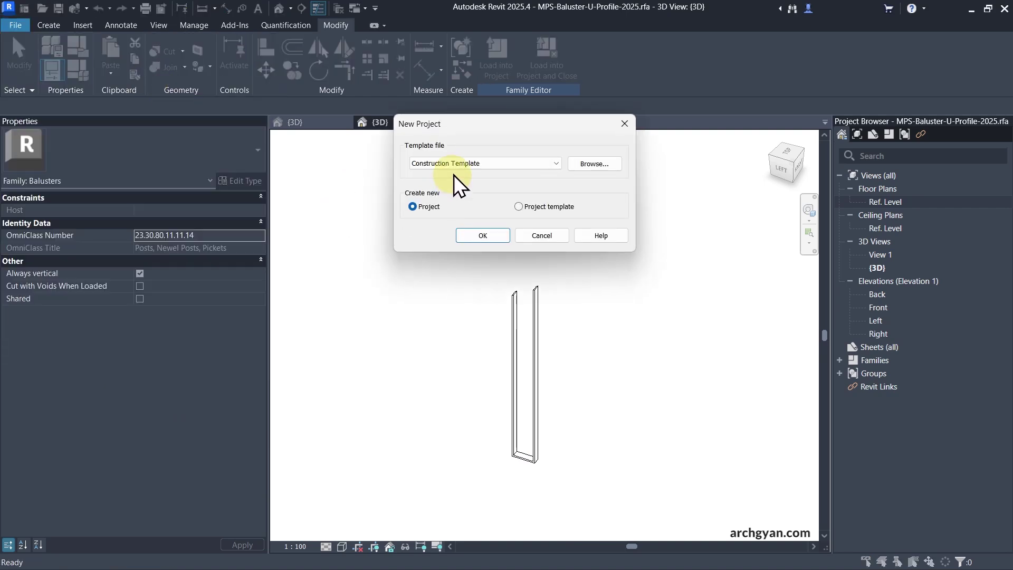
click(454, 168)
click(445, 174)
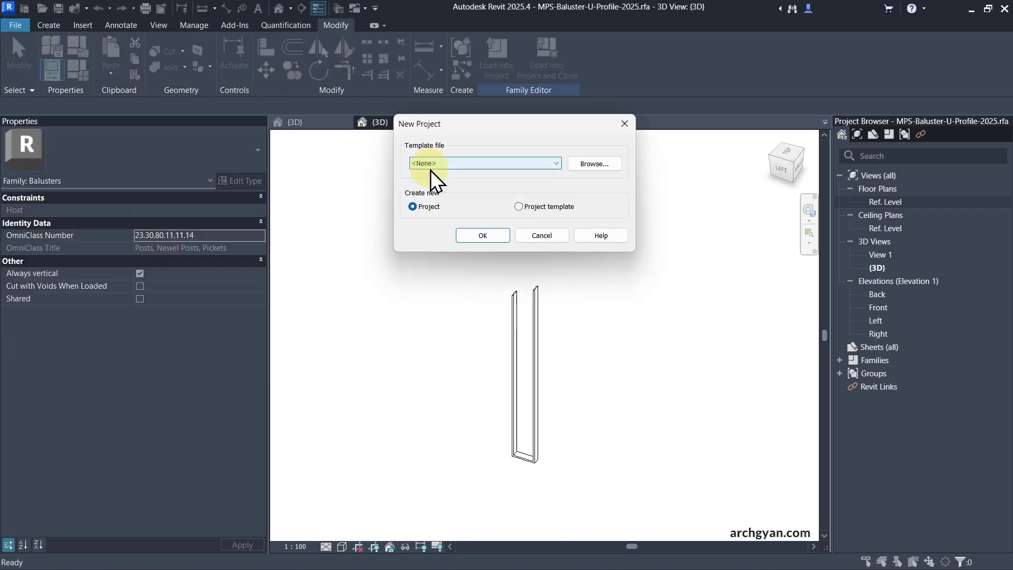
click(463, 234)
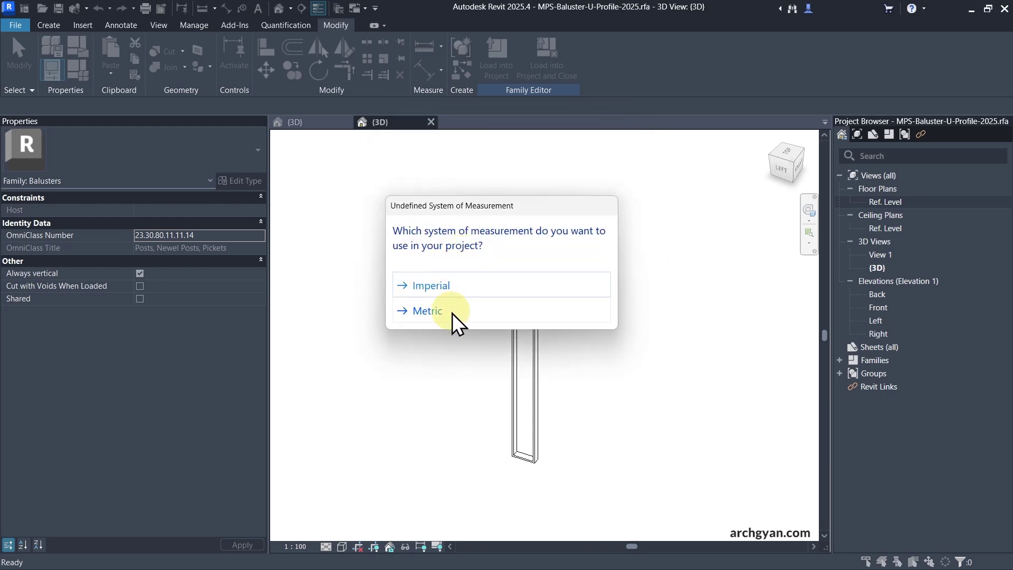
click(452, 312)
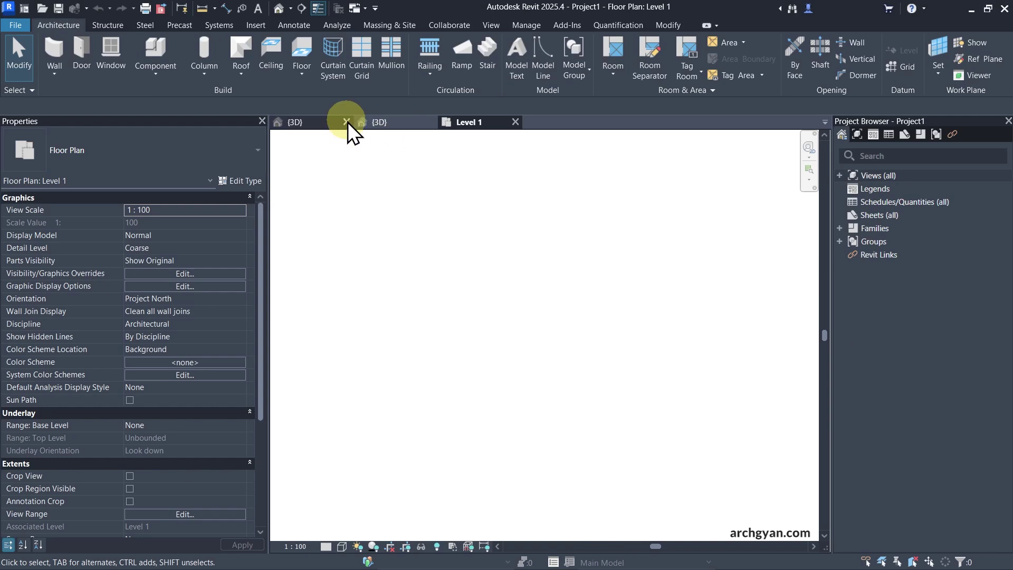
Step: Close the other file's 3D view and load the baluster family into the new project
click(346, 122)
click(496, 299)
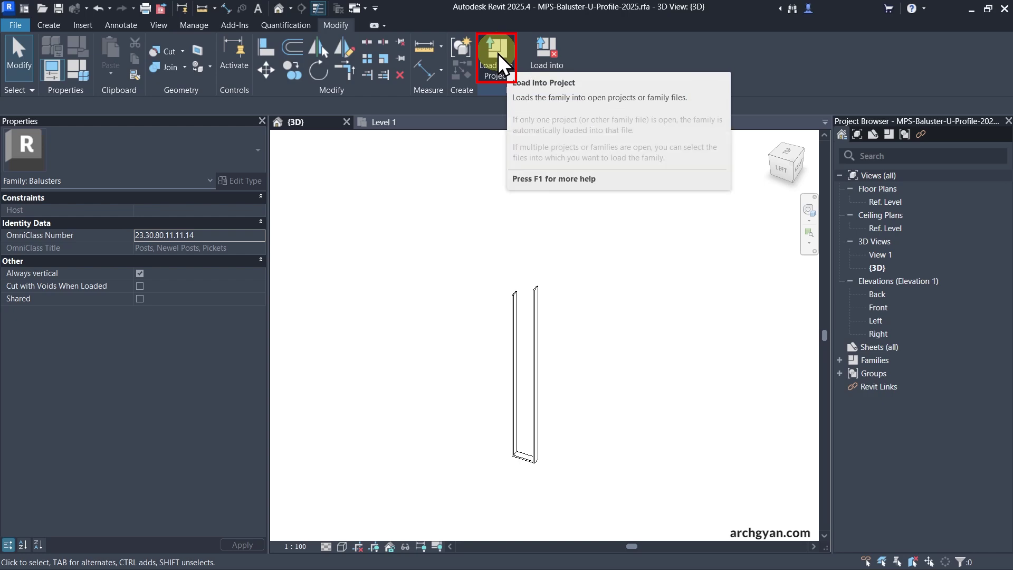
click(498, 53)
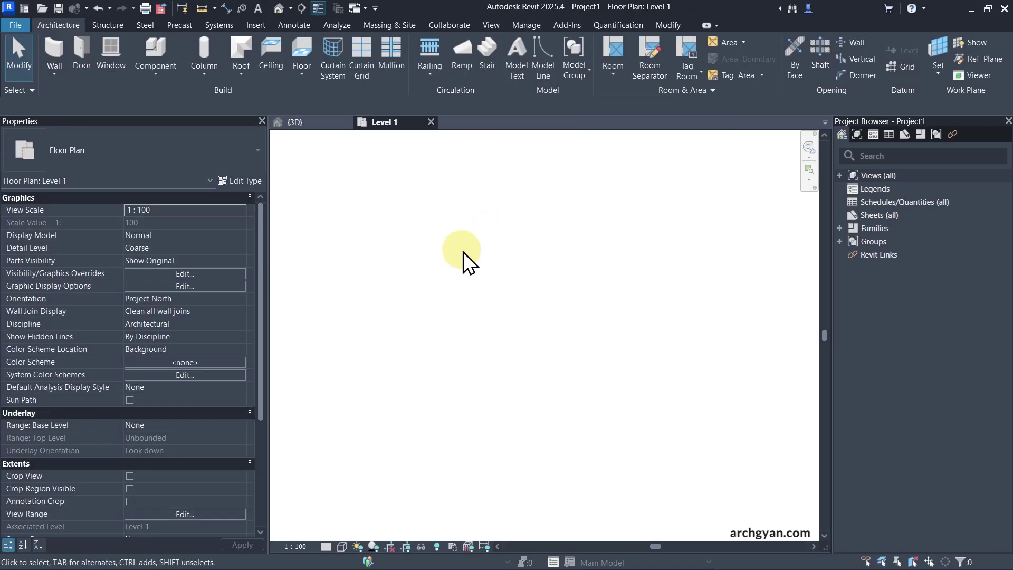
Step: Filter the project's families by "rail" and expand MPS-Baluster-U-Profile-2025 to list its types
click(921, 136)
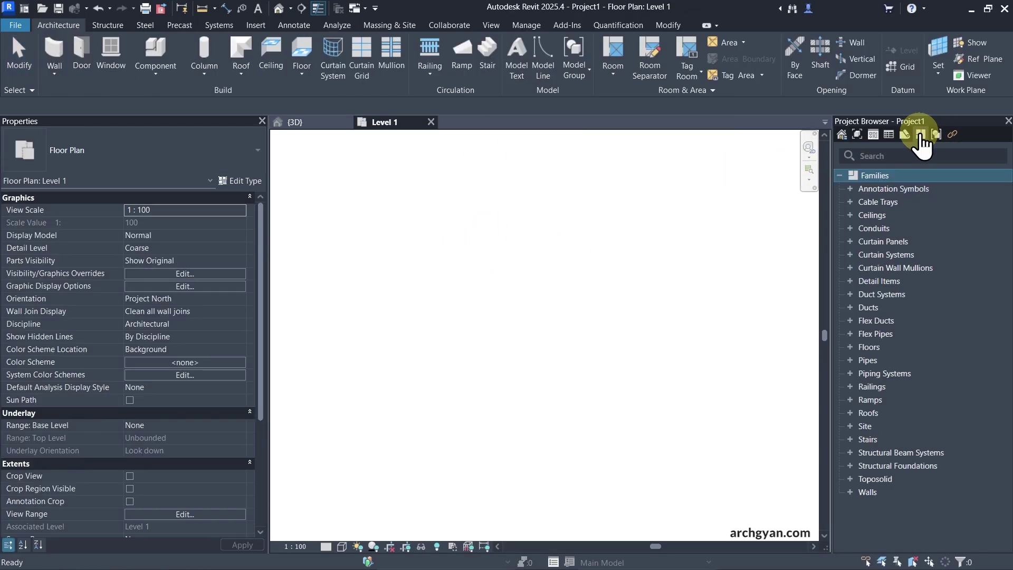
click(889, 155)
text(rail)
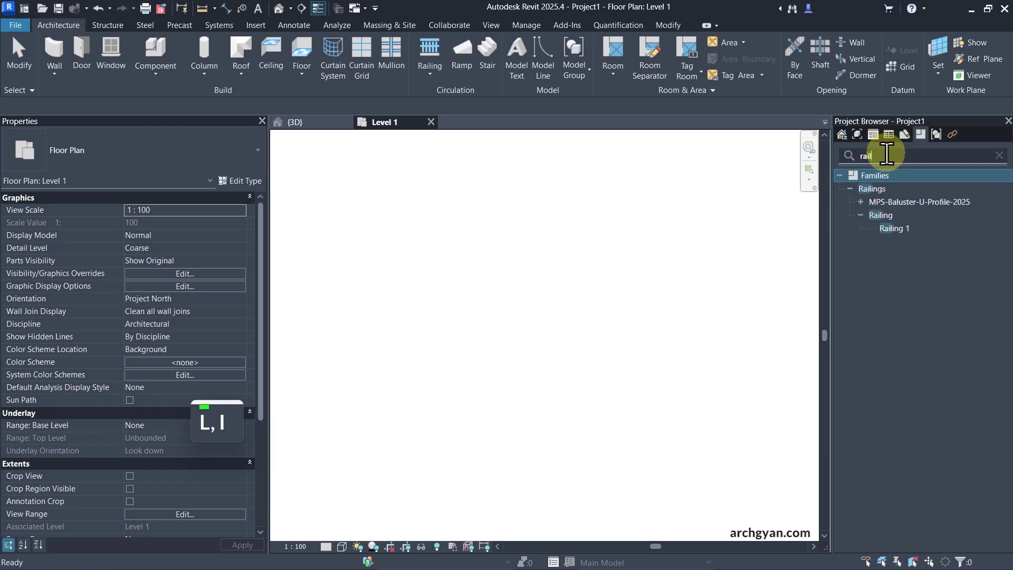
click(892, 204)
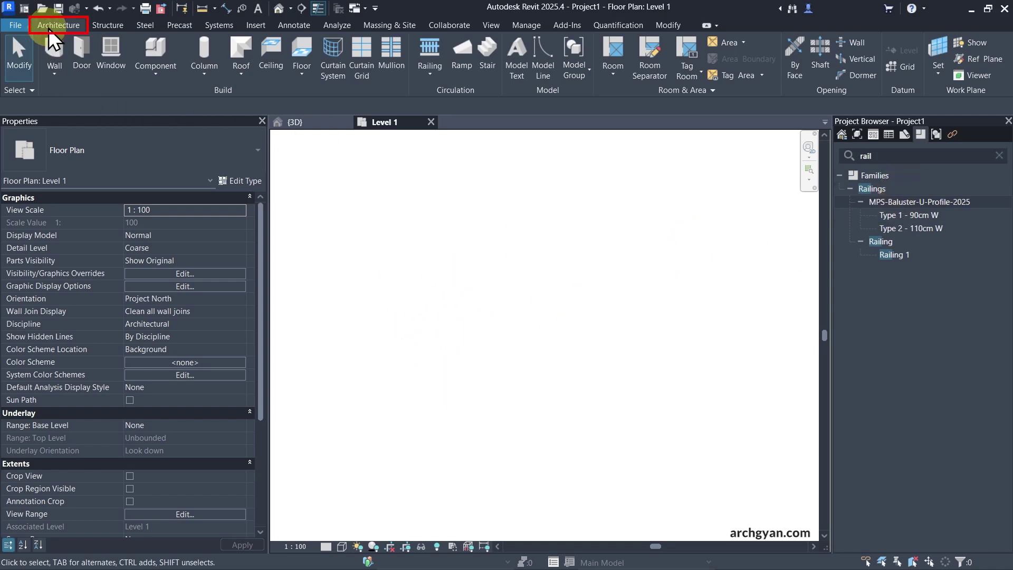
Step: Draw a straight horizontal stair run with 17 risers on the Level 1 floor plan and finish the stair
click(487, 51)
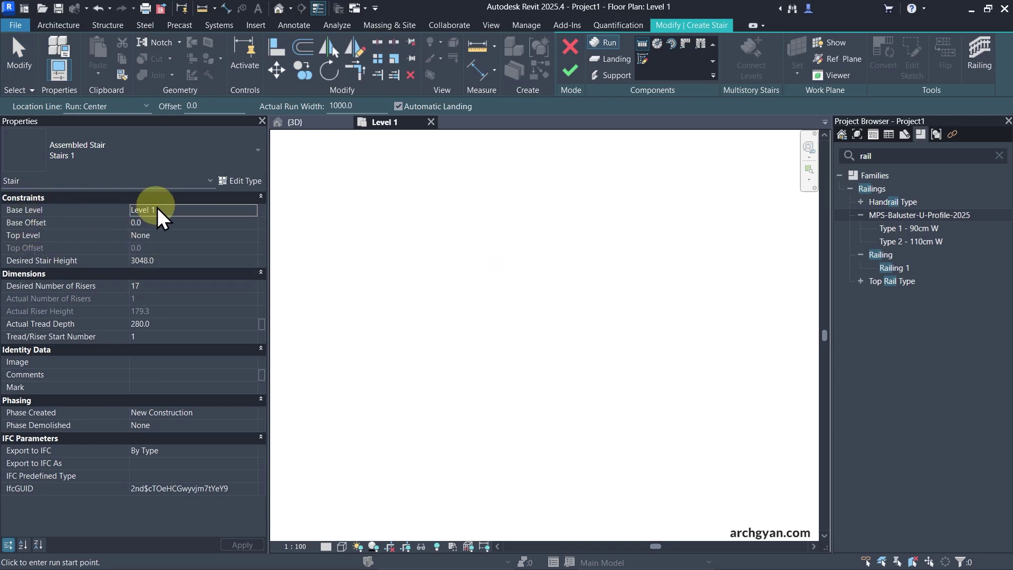
click(248, 213)
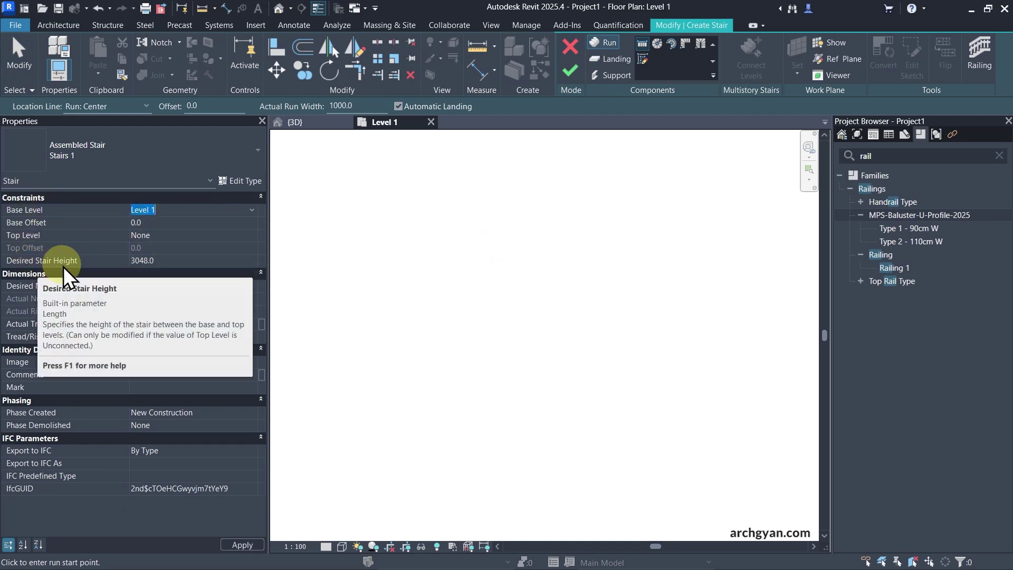
click(399, 318)
click(781, 316)
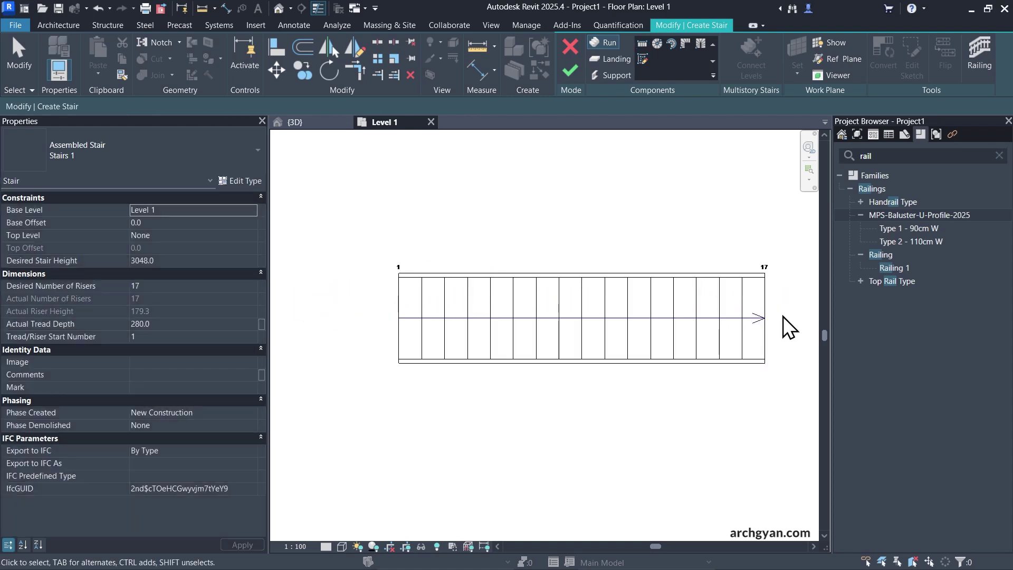
click(569, 74)
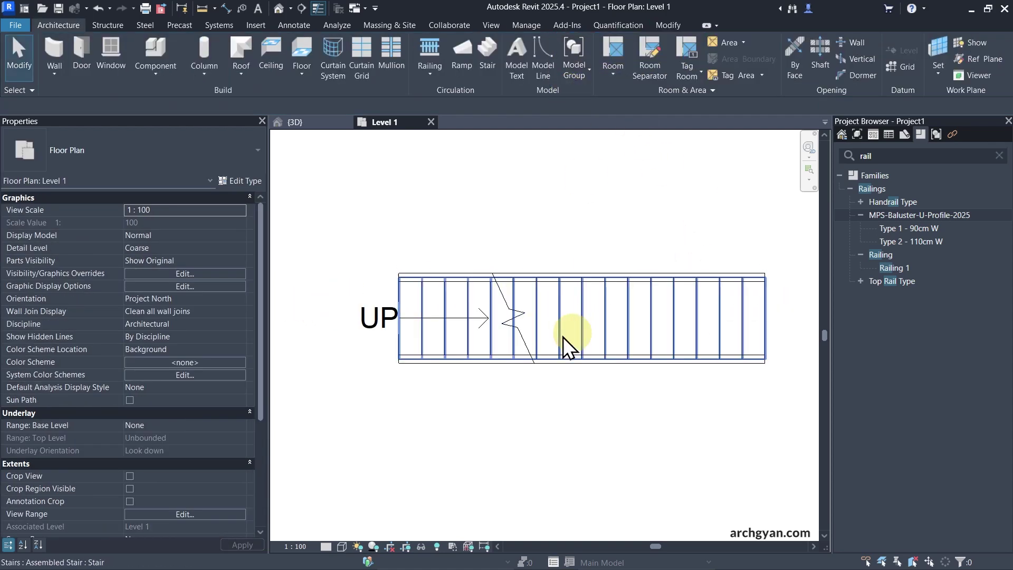
Step: Inspect the new stair and its railings in the default 3D view
click(277, 10)
shift+middle_drag(515, 301, 440, 384)
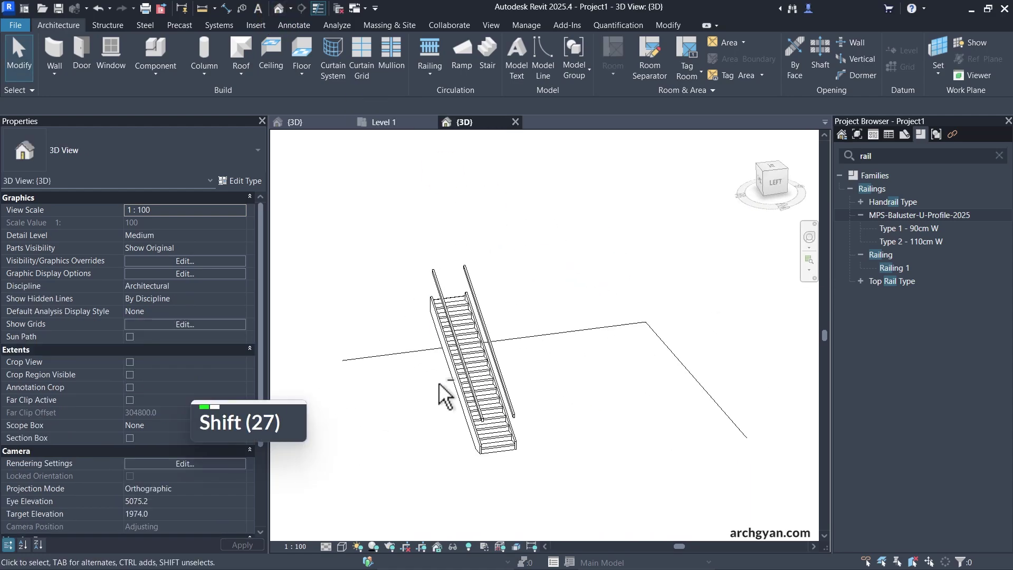
scroll(448, 333, up, 5)
key(Escape)
click(472, 302)
shift+middle_drag(464, 316, 481, 362)
scroll(414, 309, down, 3)
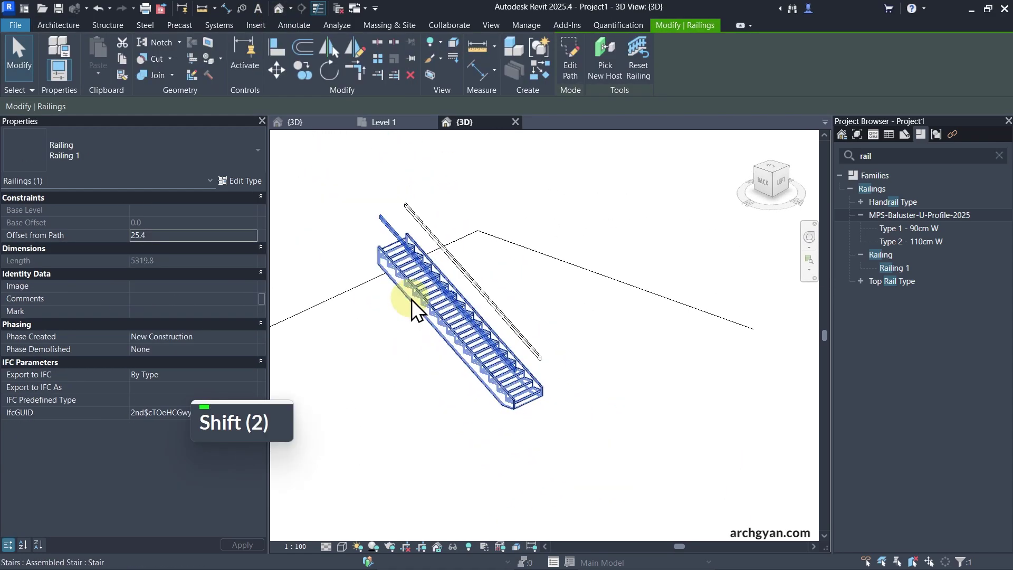
Step: Duplicate the selected stair's type as AG-Minimal Stairs
click(398, 278)
scroll(364, 222, up, 4)
scroll(372, 240, down, 5)
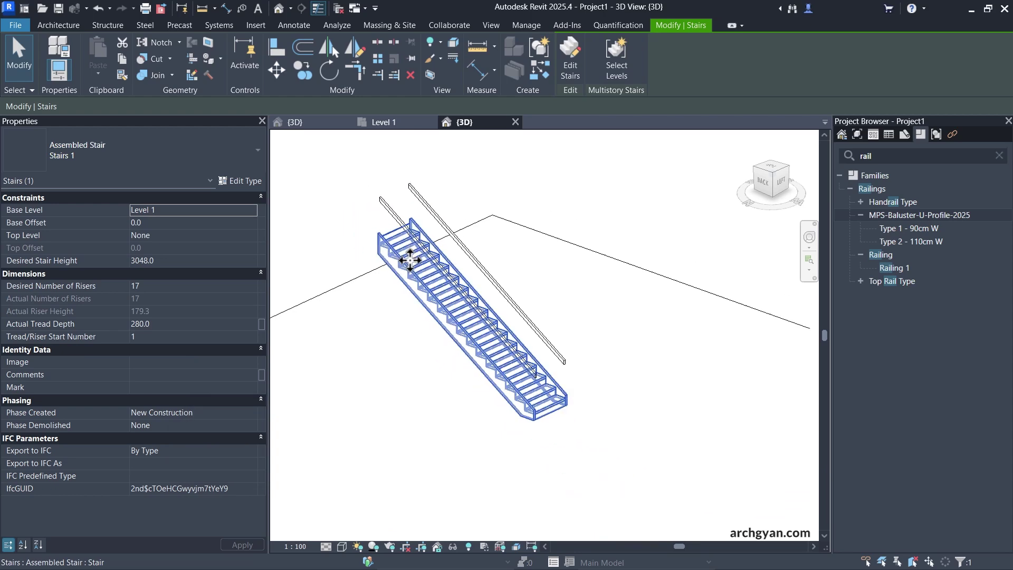
click(235, 181)
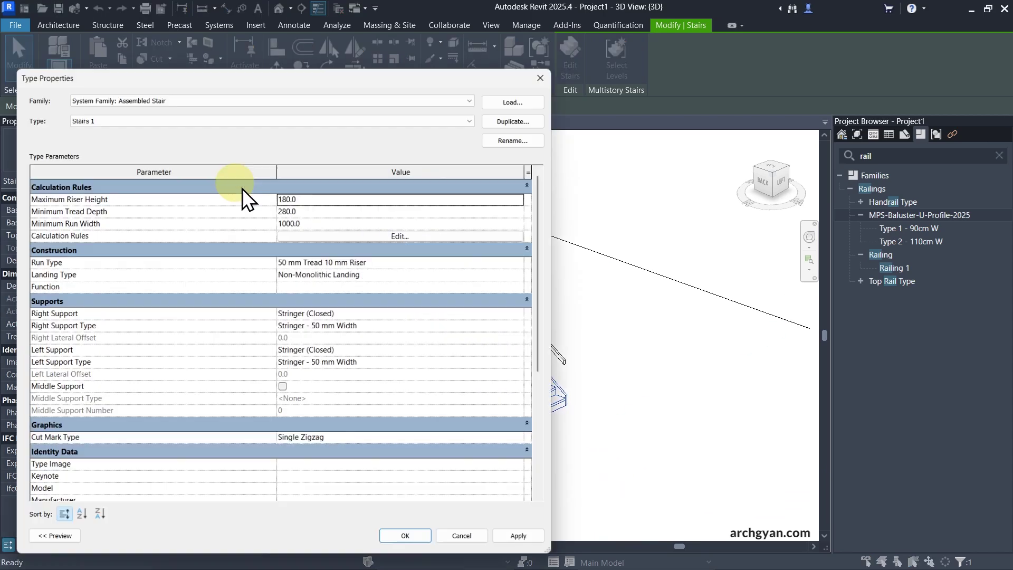
click(536, 116)
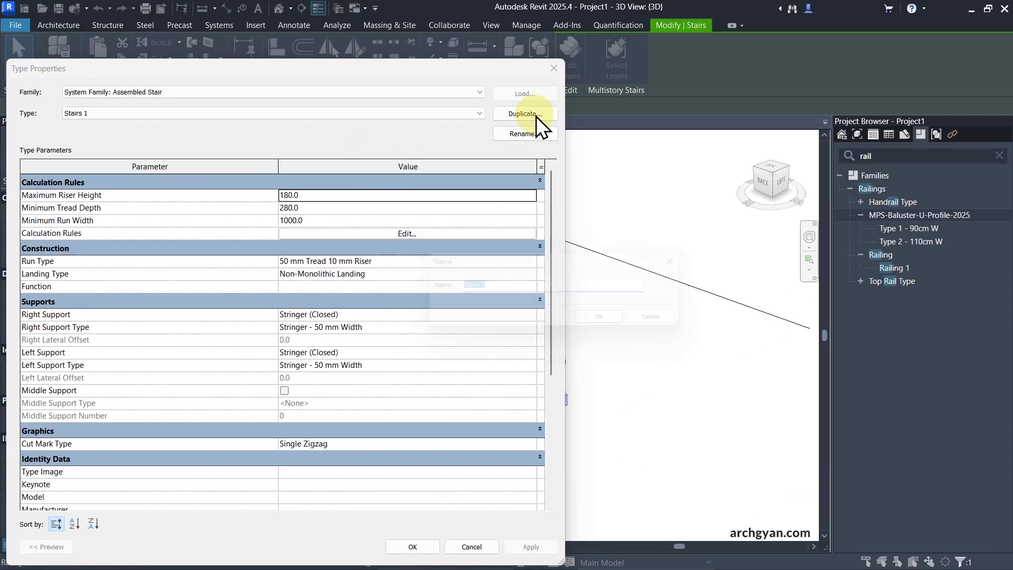
text(AG)
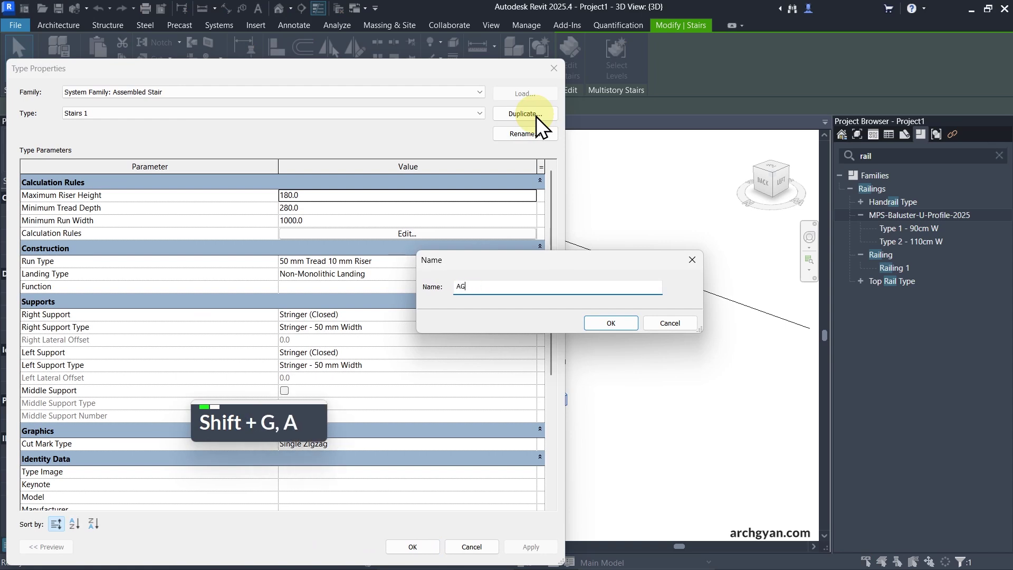
text(-Minimal )
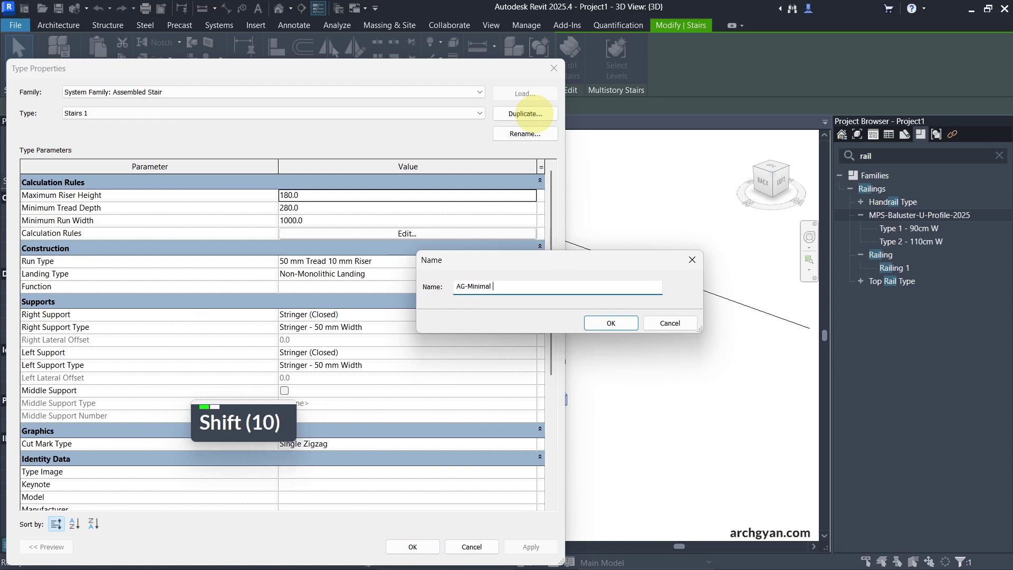
text(Stairs)
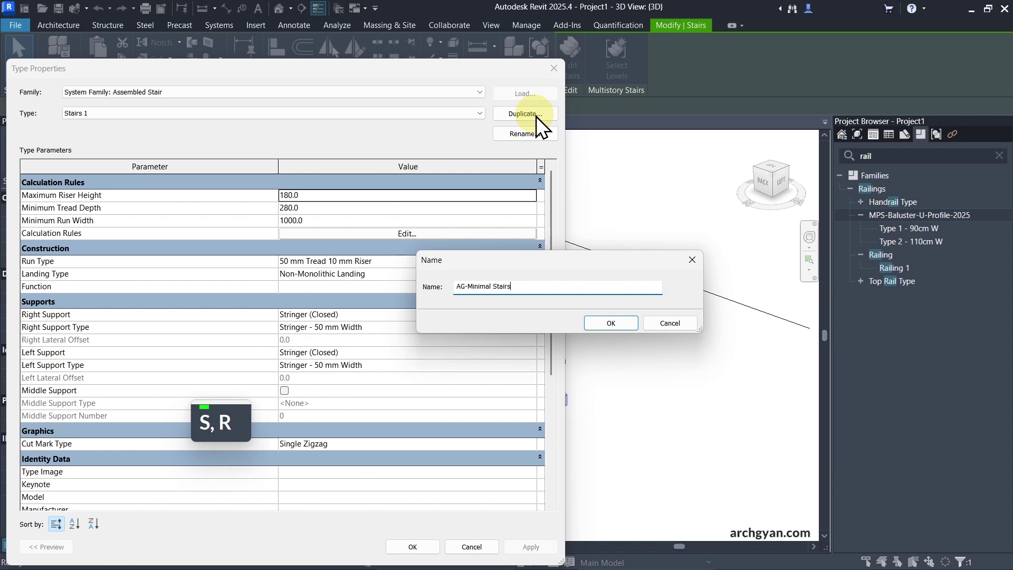
click(617, 319)
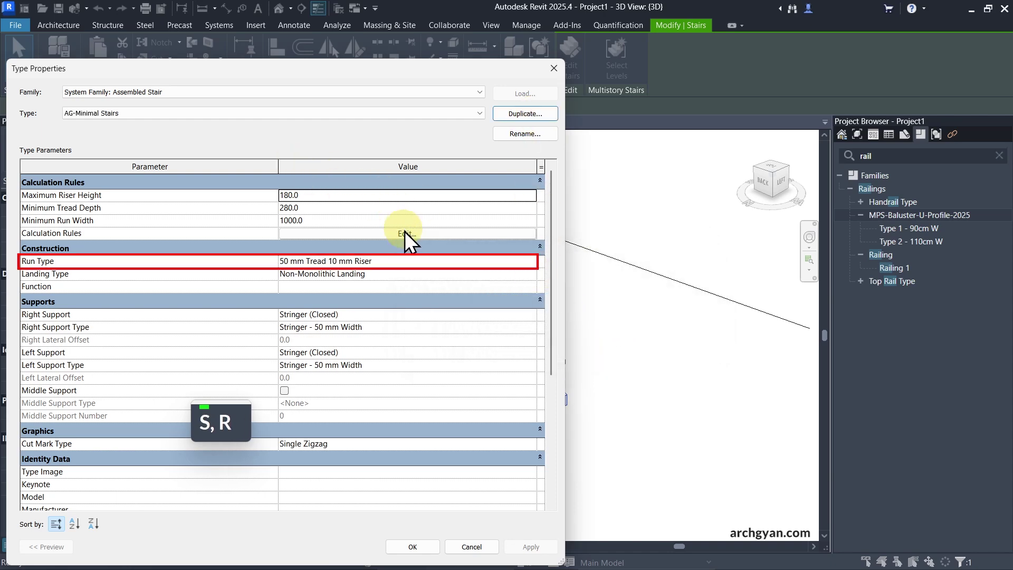
Step: Turn off the risers in the stair's 50 mm Tread 10 mm Riser run type and set the tread thickness to 40 mm
click(528, 261)
click(533, 261)
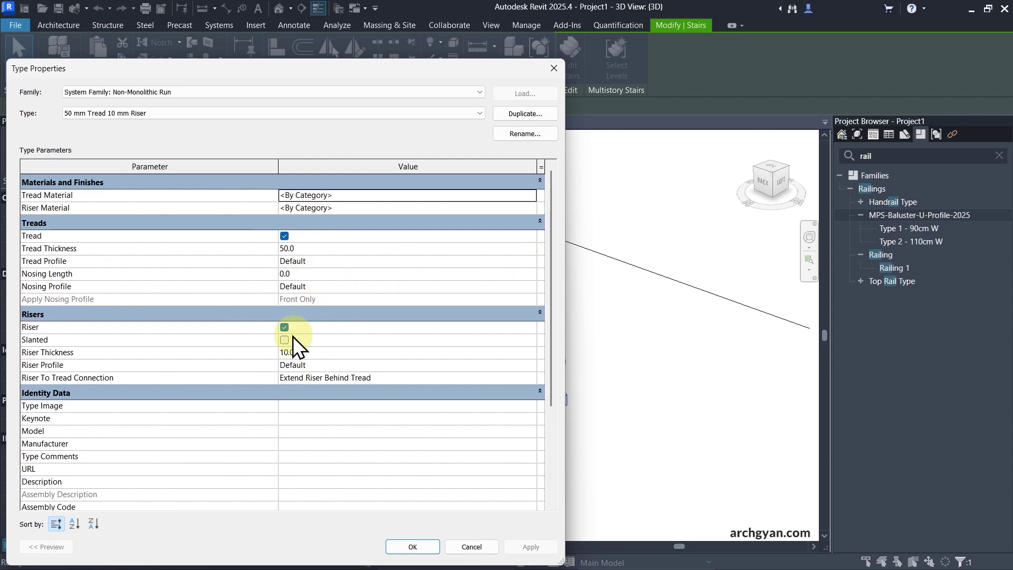
click(284, 327)
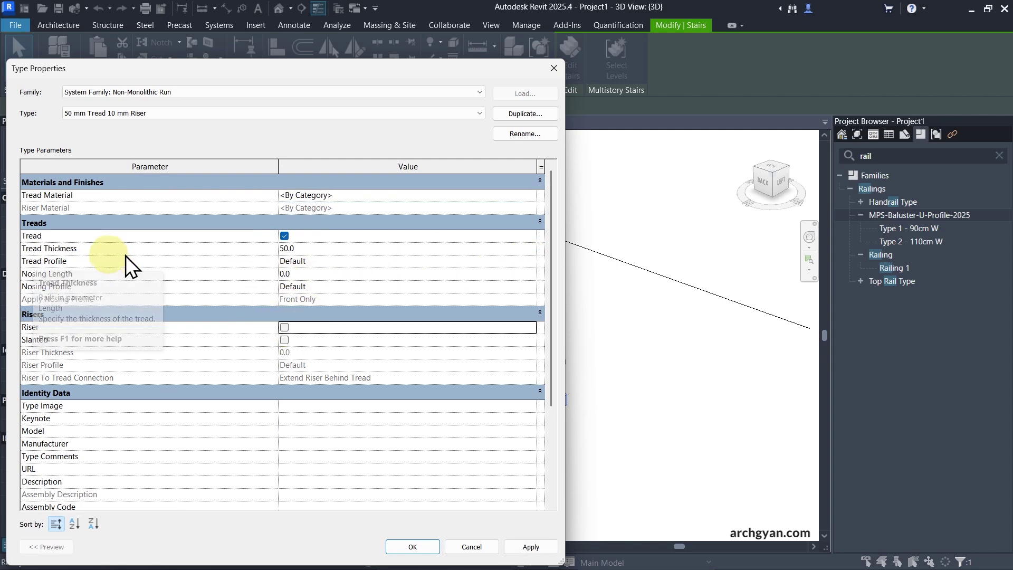
click(308, 249)
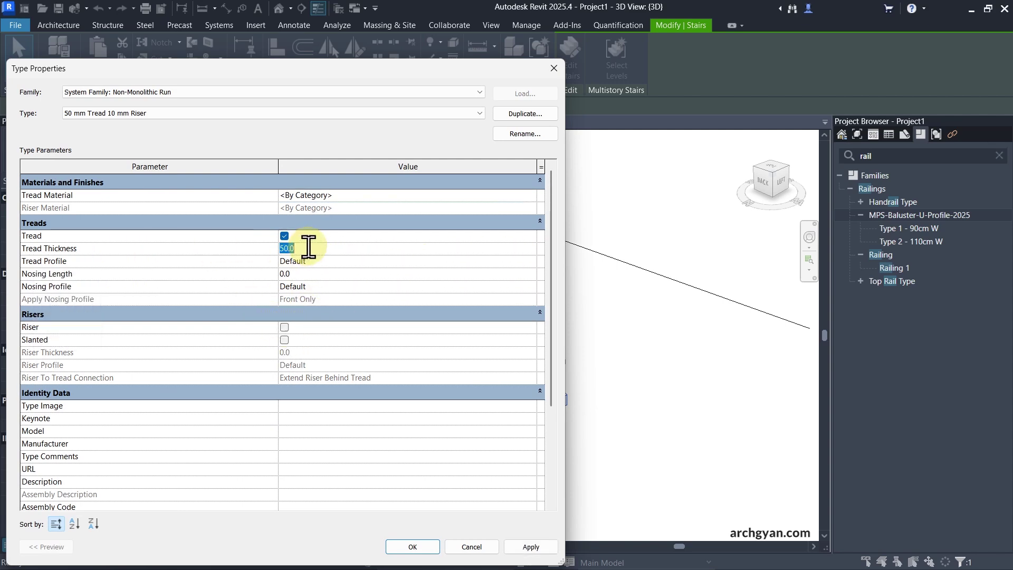
text(40)
key(Return)
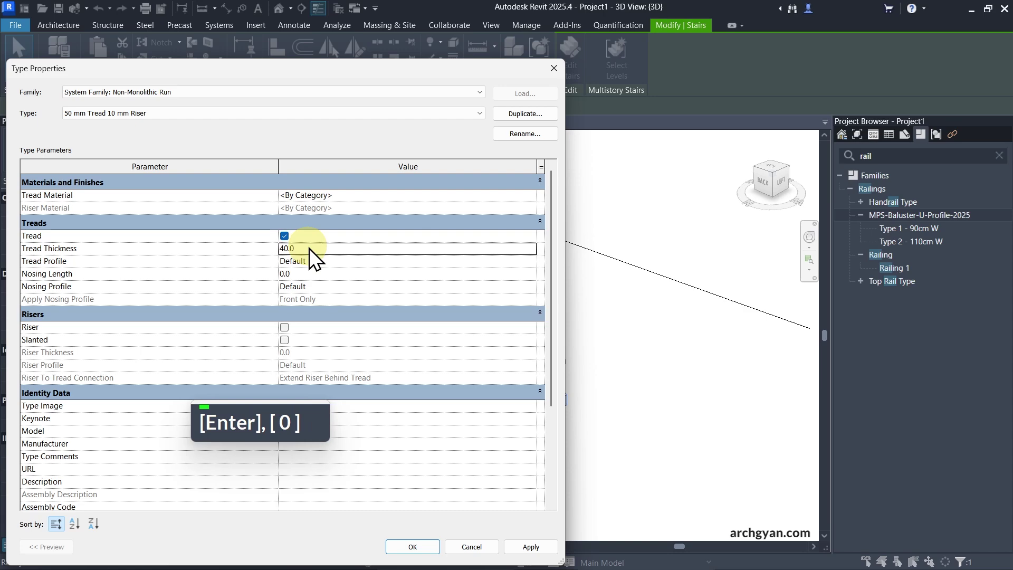
Step: Set the run type's tread material to Metal - Steel and copy the material name before accepting the run type
click(527, 193)
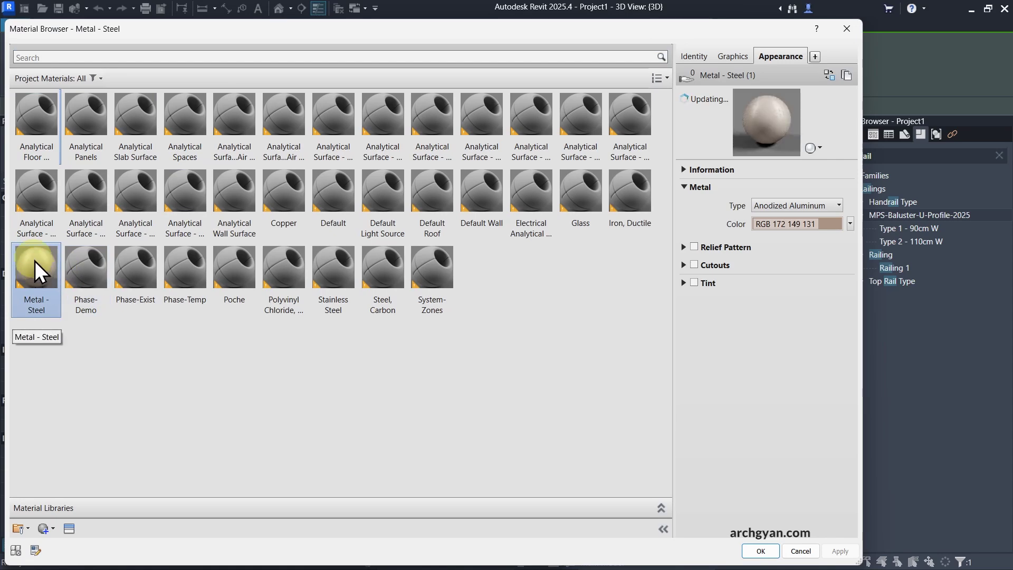
click(761, 551)
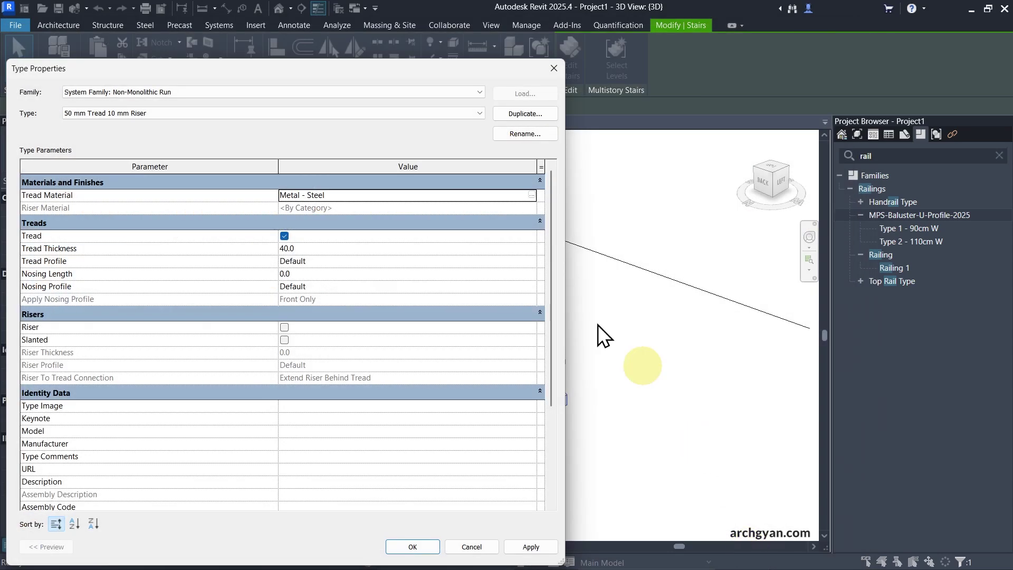
key(ctrl+c)
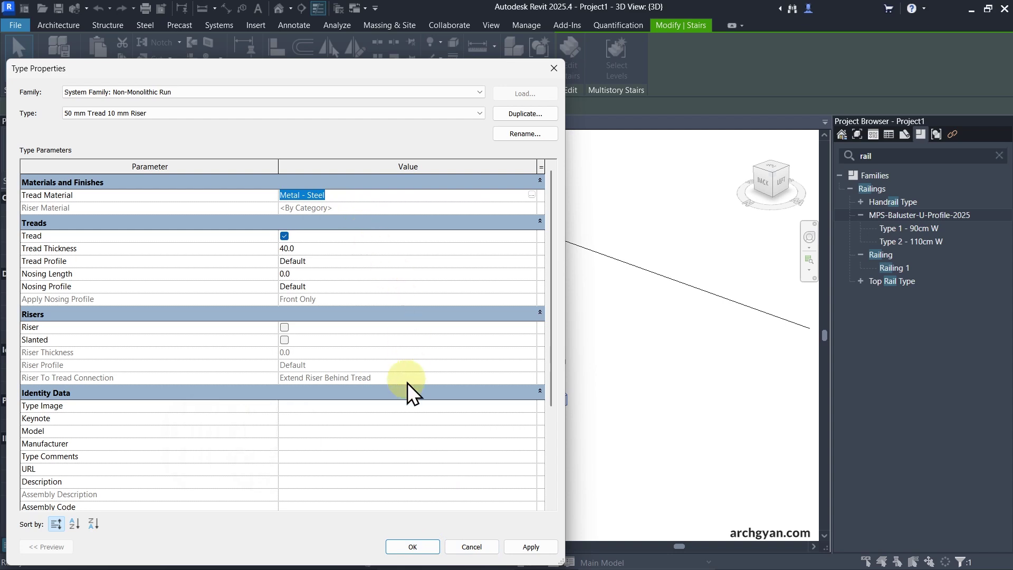
click(410, 547)
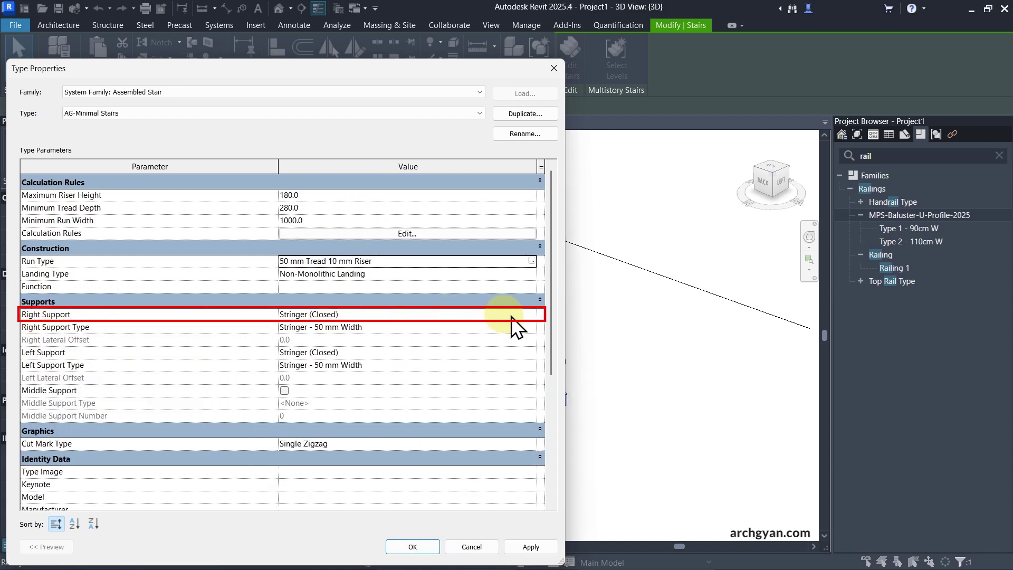
Step: Set the right support of AG-Minimal Stairs to None and move the type properties aside to expose the stair
click(530, 316)
click(358, 327)
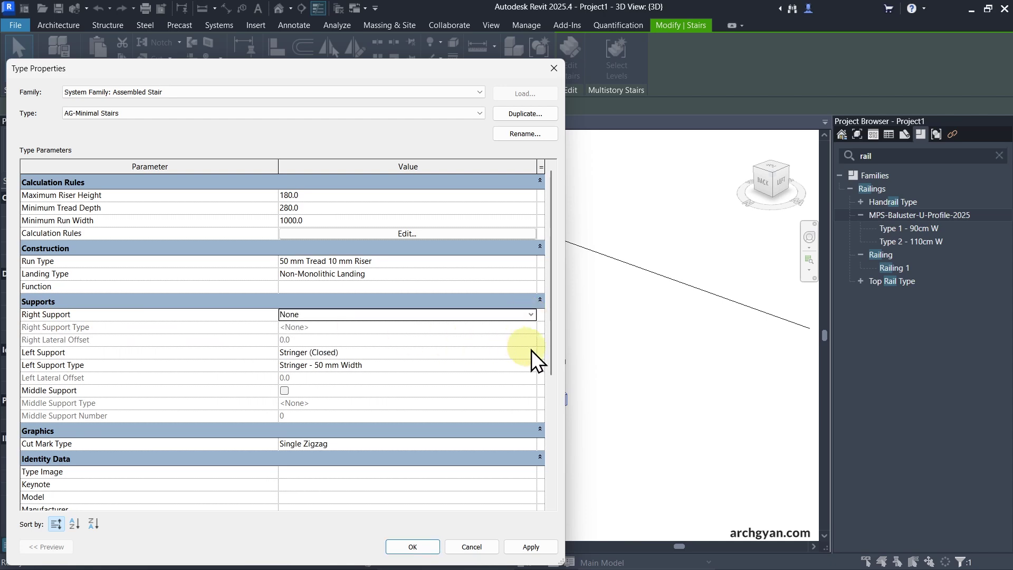
drag(388, 80, 861, 102)
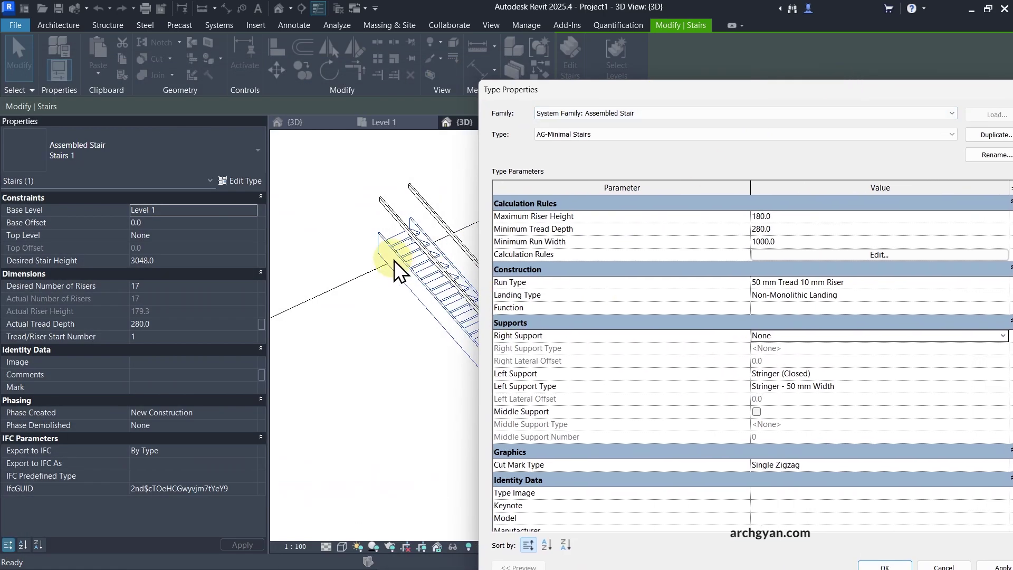
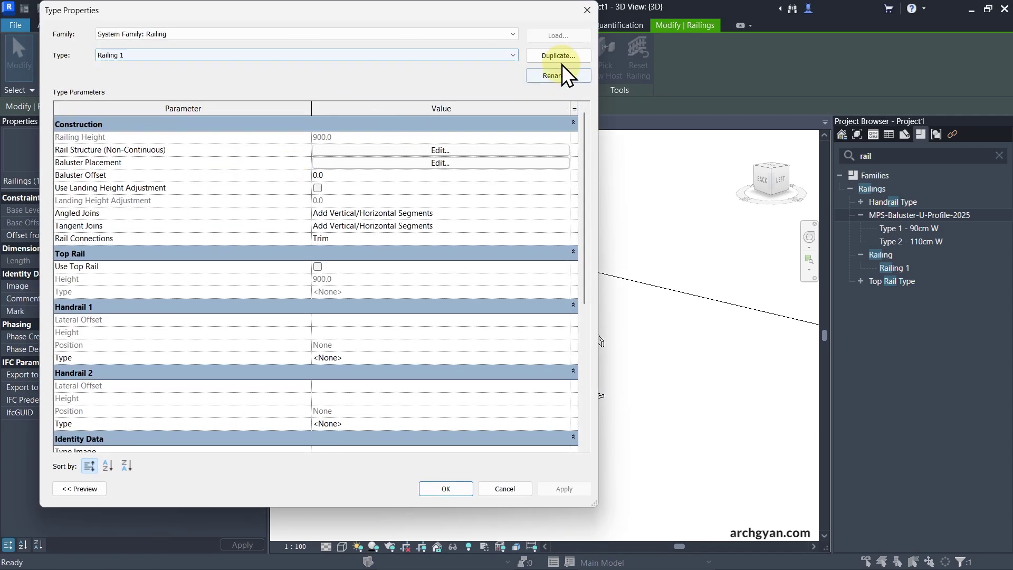
Step: Duplicate the Railing 1 type as AG-U-Section
click(559, 59)
text(A)
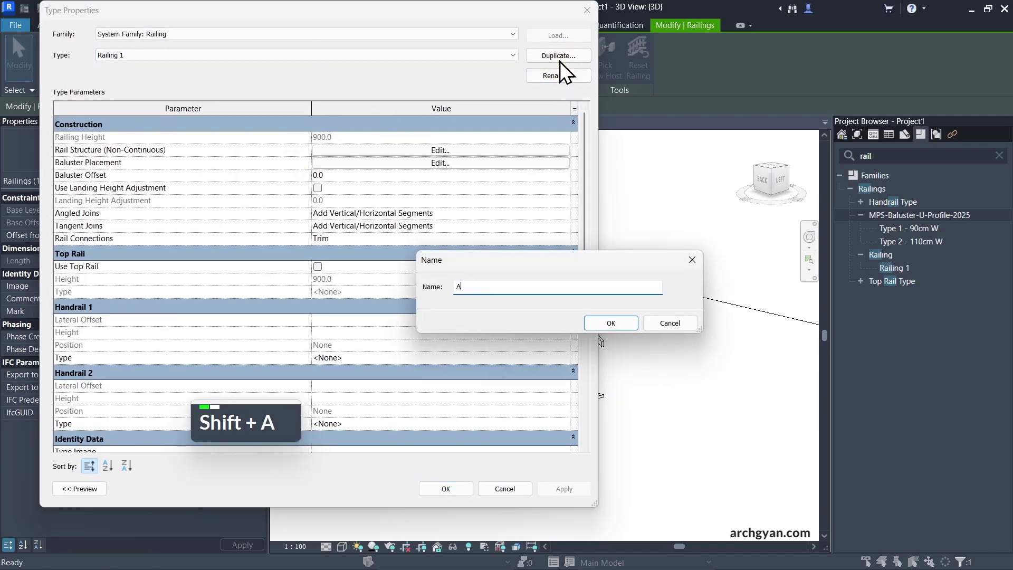
text(G-U-Section)
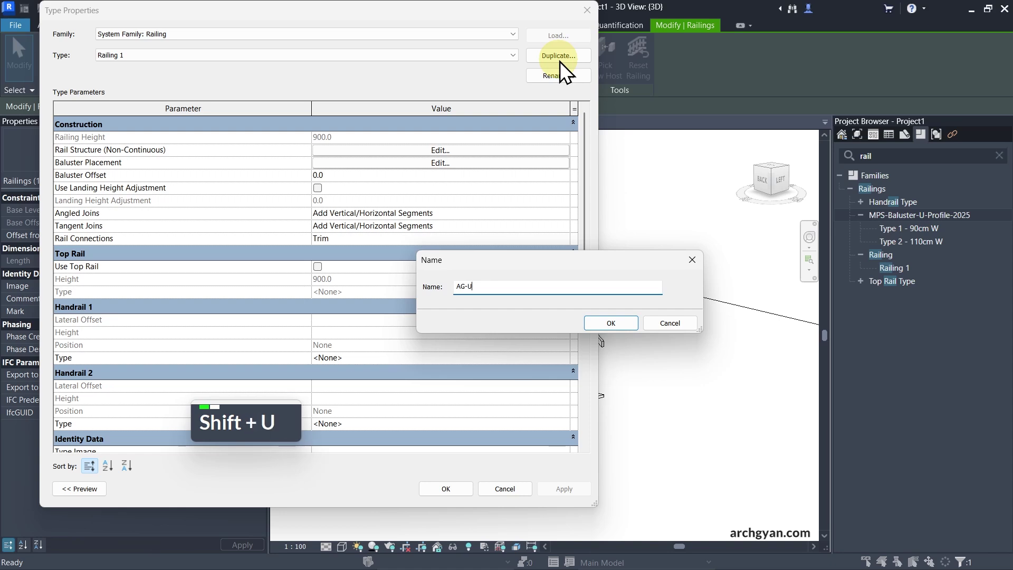
click(607, 324)
Step: Delete Rail 1 from the non-continuous rail structure of AG-U-Section and accept the change
click(354, 150)
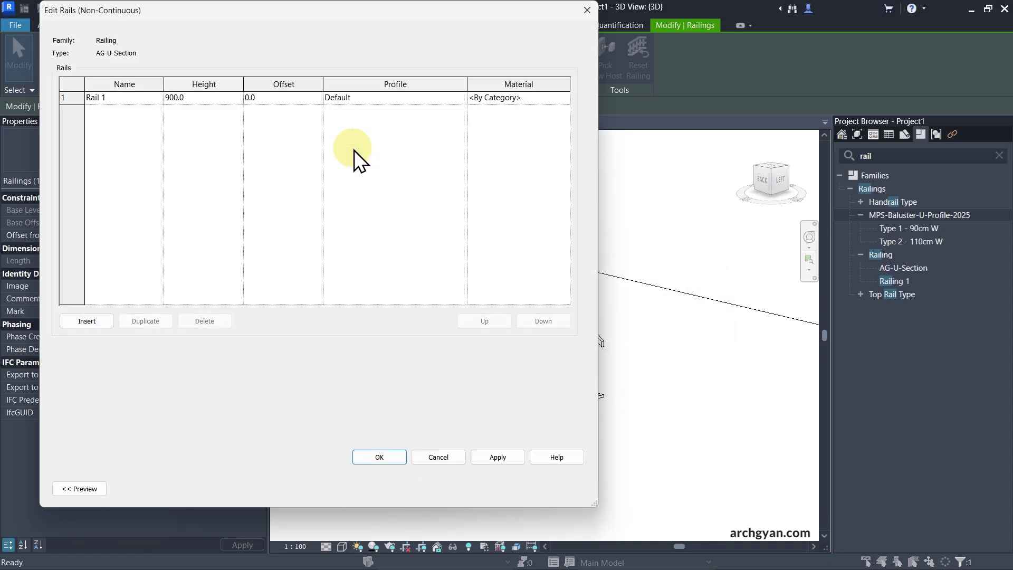
click(74, 95)
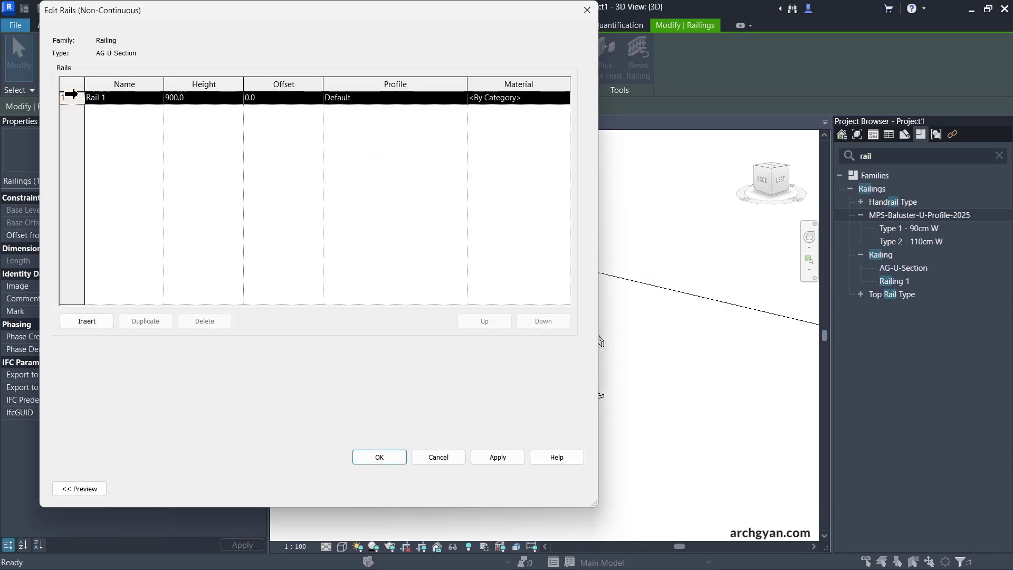
click(198, 320)
click(536, 315)
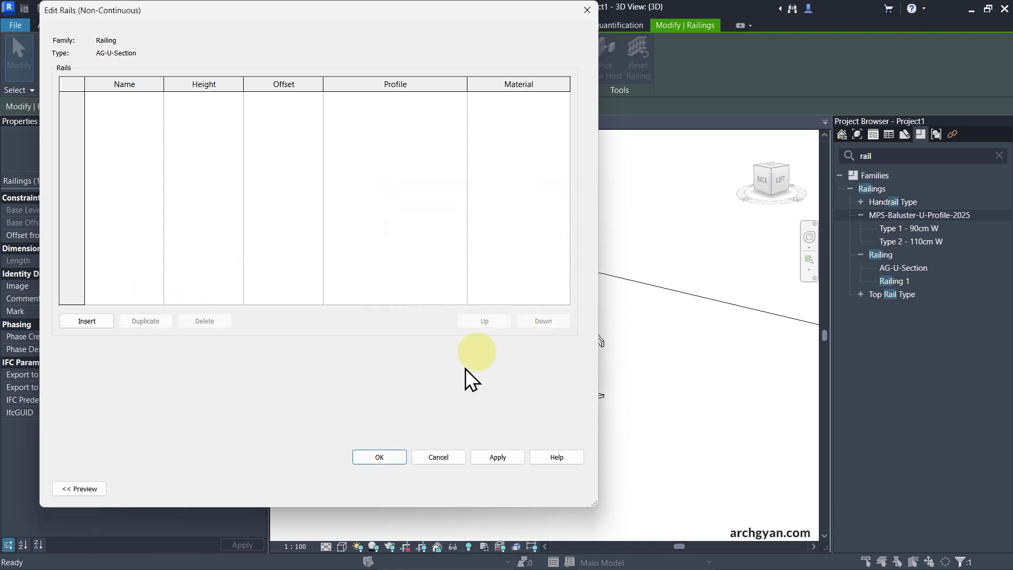
click(378, 457)
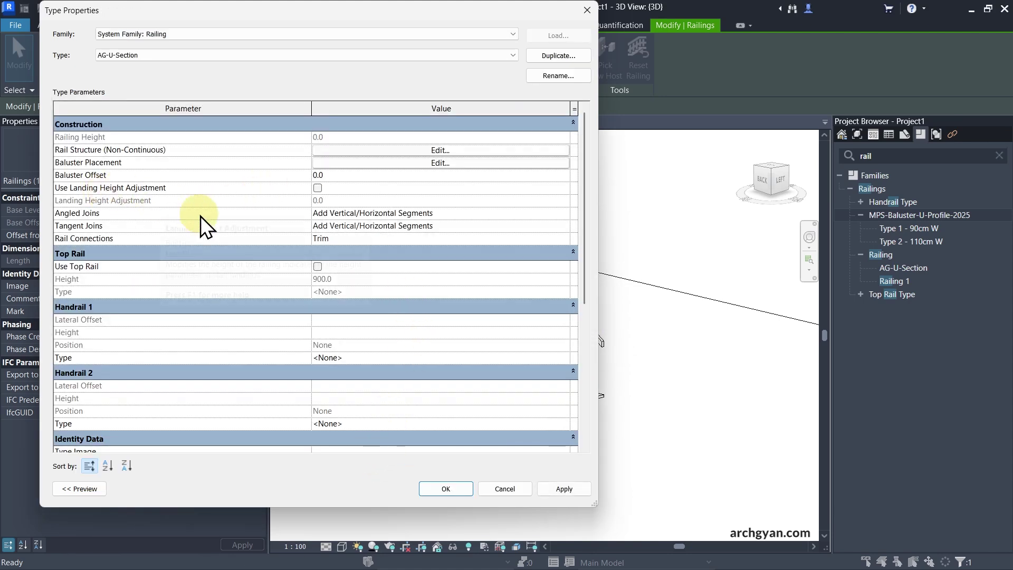
Step: Enable the top rail for AG-U-Section and set its Top Rail Type material to Metal - Steel, with the Default profile
click(317, 267)
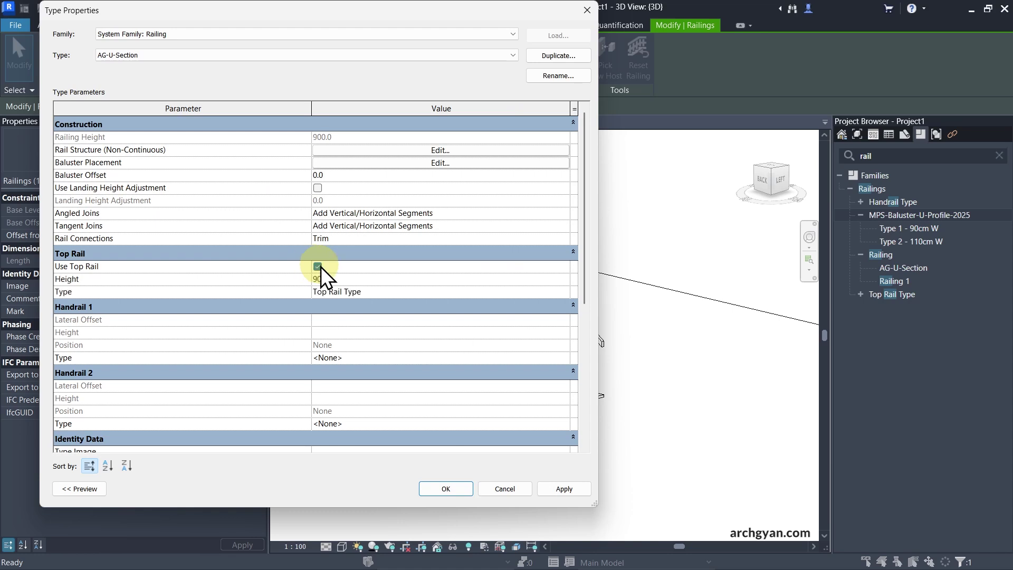
click(357, 279)
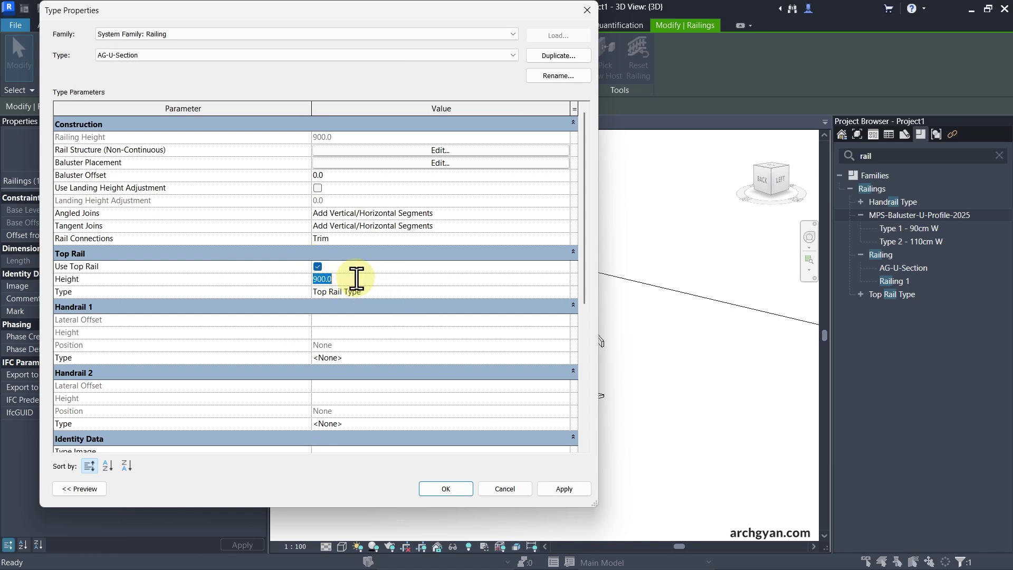
click(388, 292)
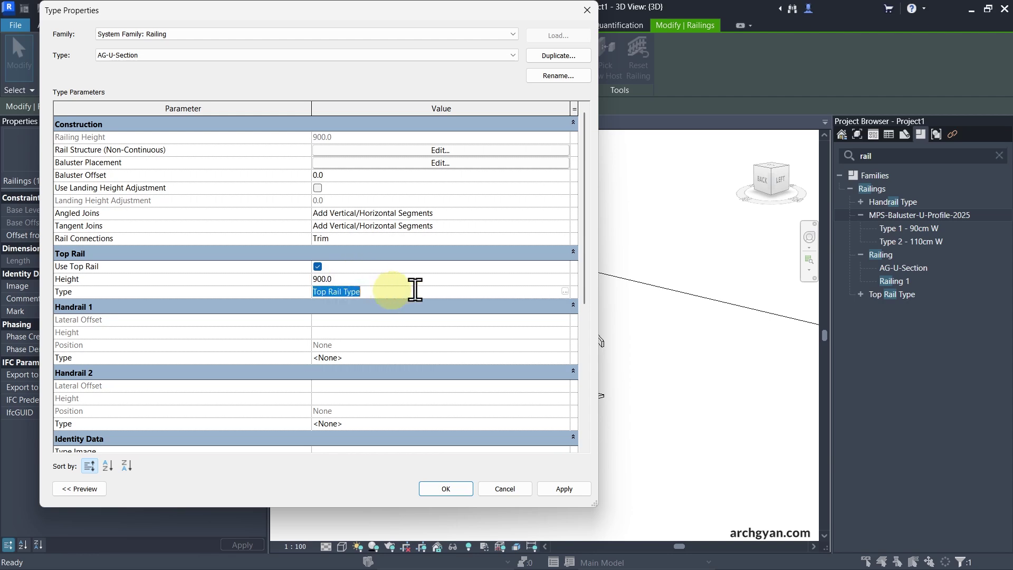
click(565, 292)
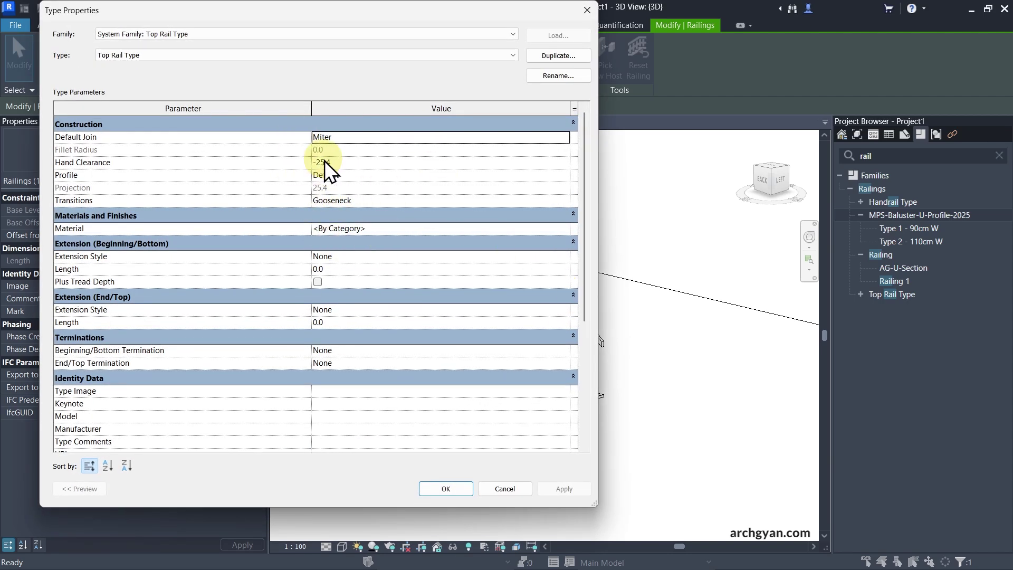
click(395, 228)
text(Metal - Steel)
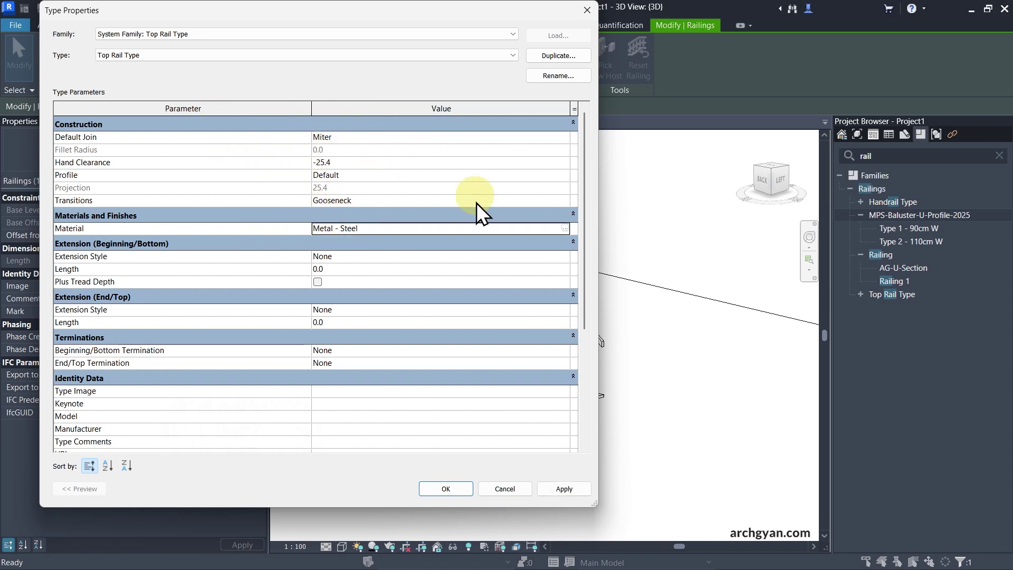
click(560, 176)
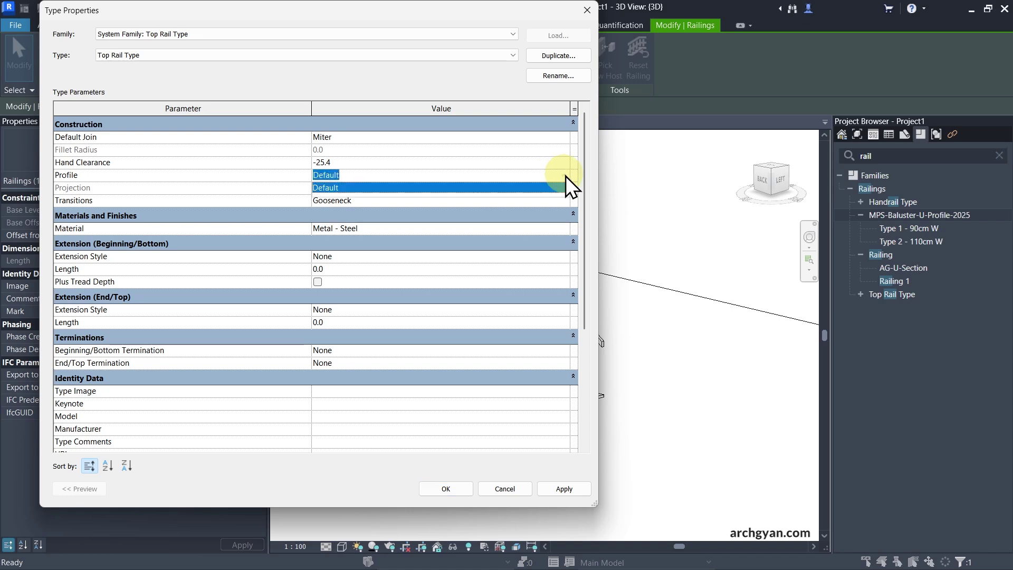
click(565, 176)
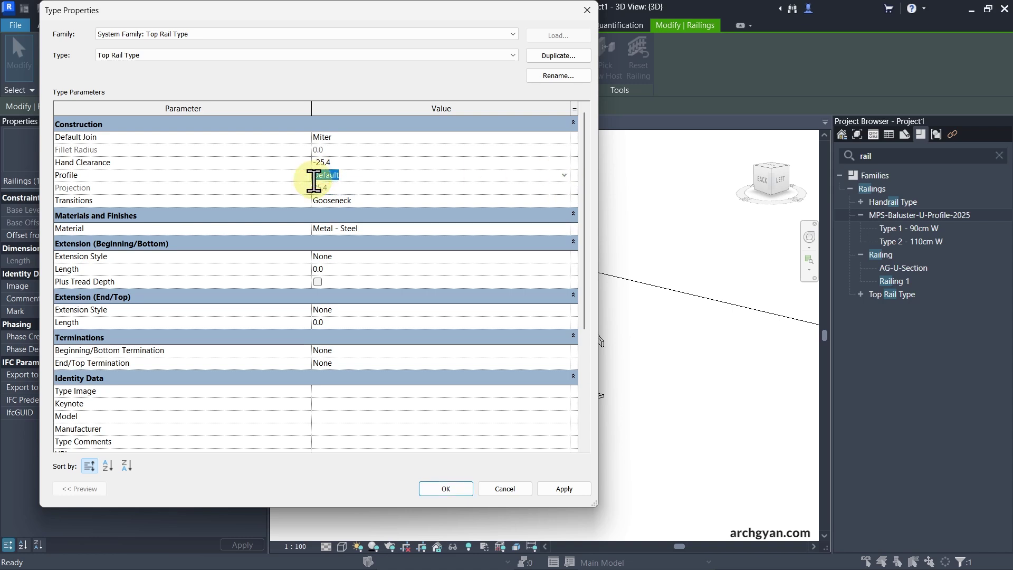
key(Return)
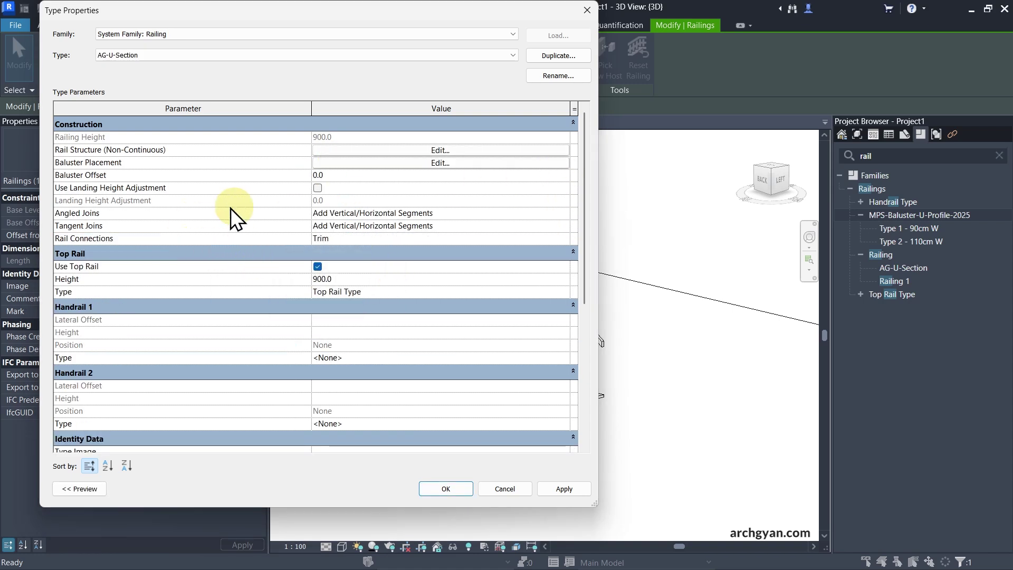
Step: Set the regular baluster's distance from previous to 0 in the AG-U-Section baluster placement
click(356, 165)
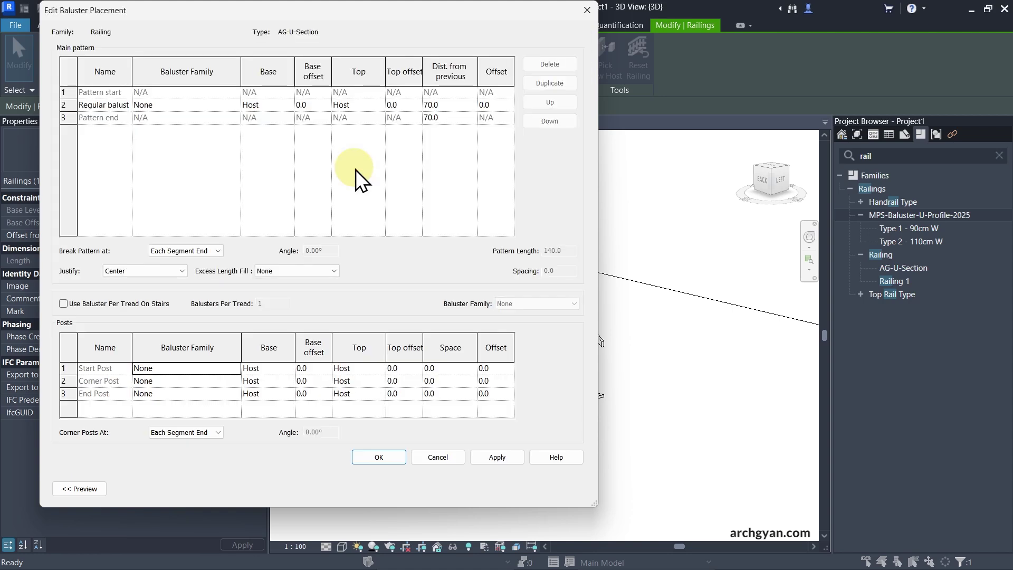
click(453, 105)
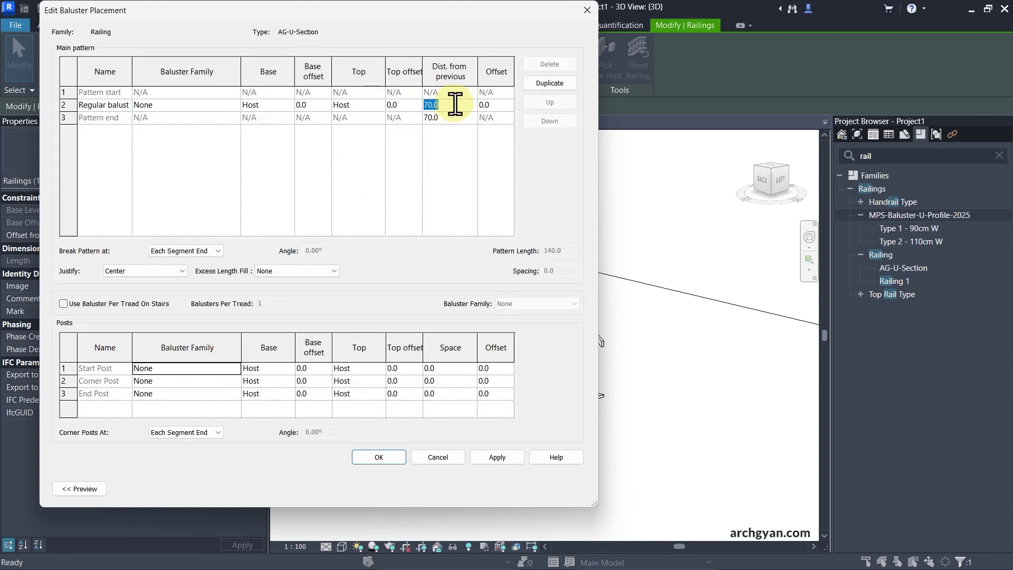
text(0)
key(Return)
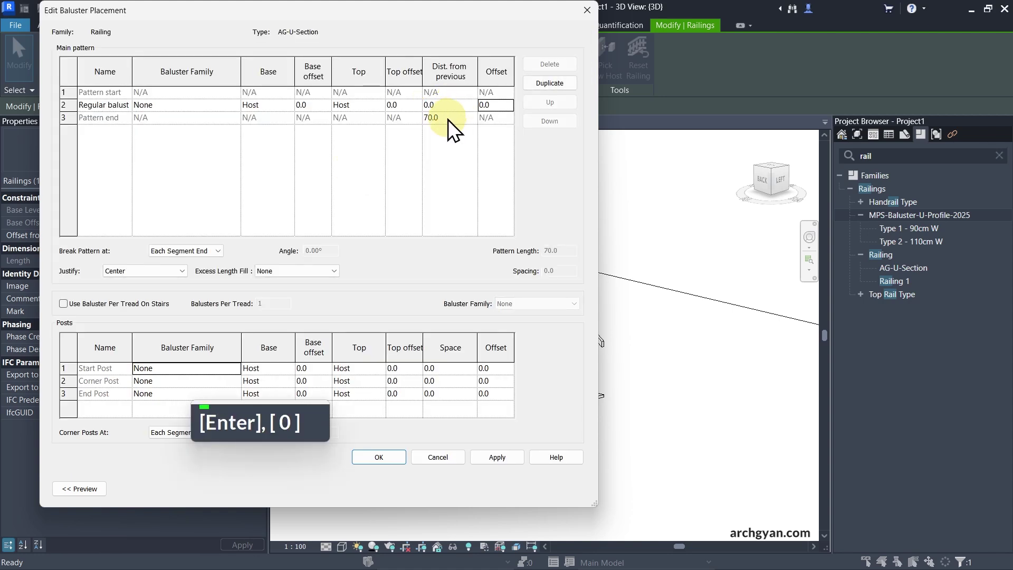
Step: Set the pattern end's distance from previous to 0 in the AG-U-Section baluster placement
text(0)
key(Return)
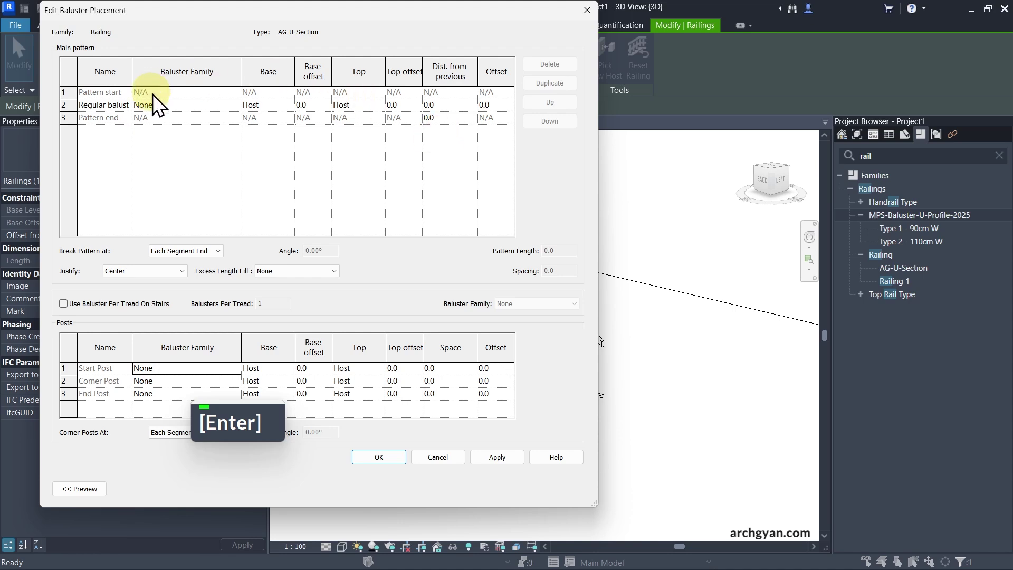
click(113, 286)
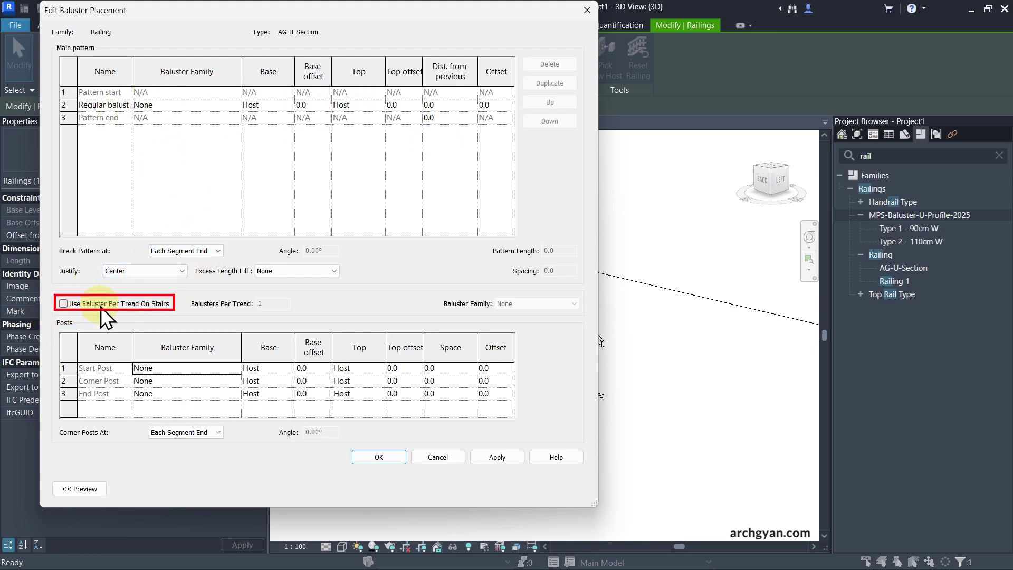
Step: Enable one baluster per tread on stairs using MPS-Baluster-U-Profile-2025 : Type 1 - 90cm W and accept the AG-U-Section type changes
click(79, 305)
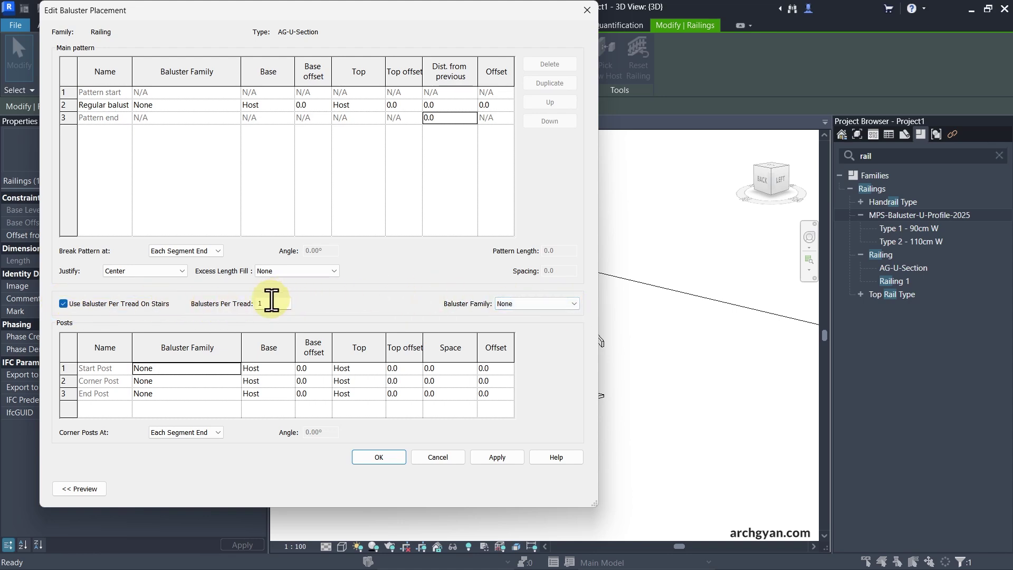
click(533, 304)
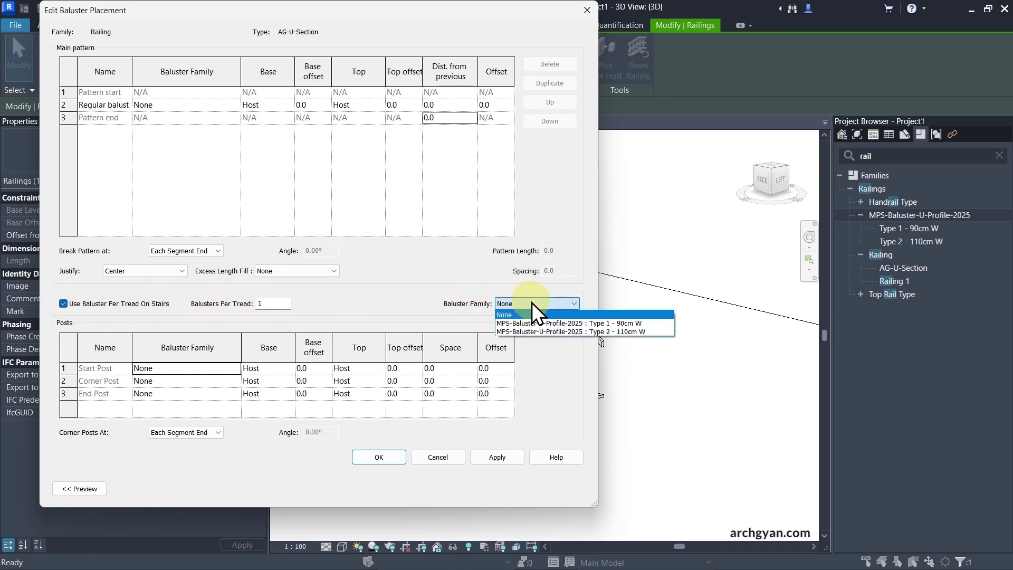
click(518, 324)
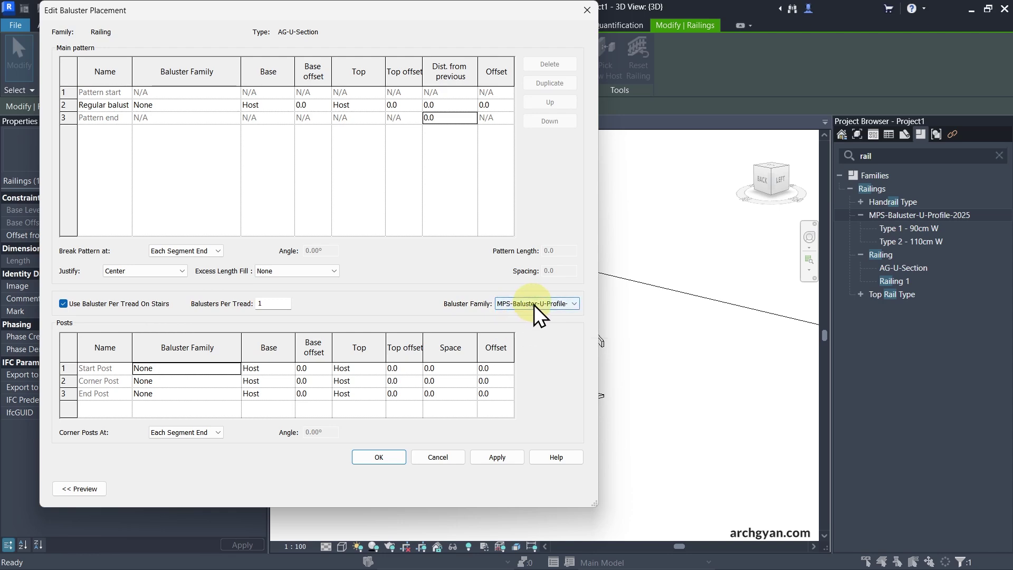
click(391, 459)
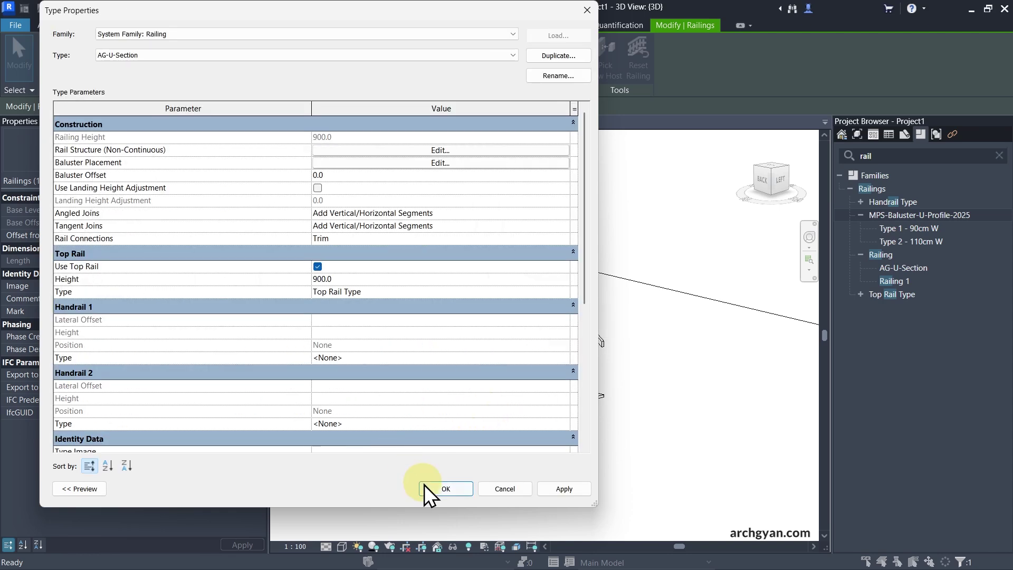
click(426, 484)
Step: Deselect the railing and switch the 3D view to the Shaded visual style
scroll(567, 411, up, 3)
scroll(556, 314, up, 2)
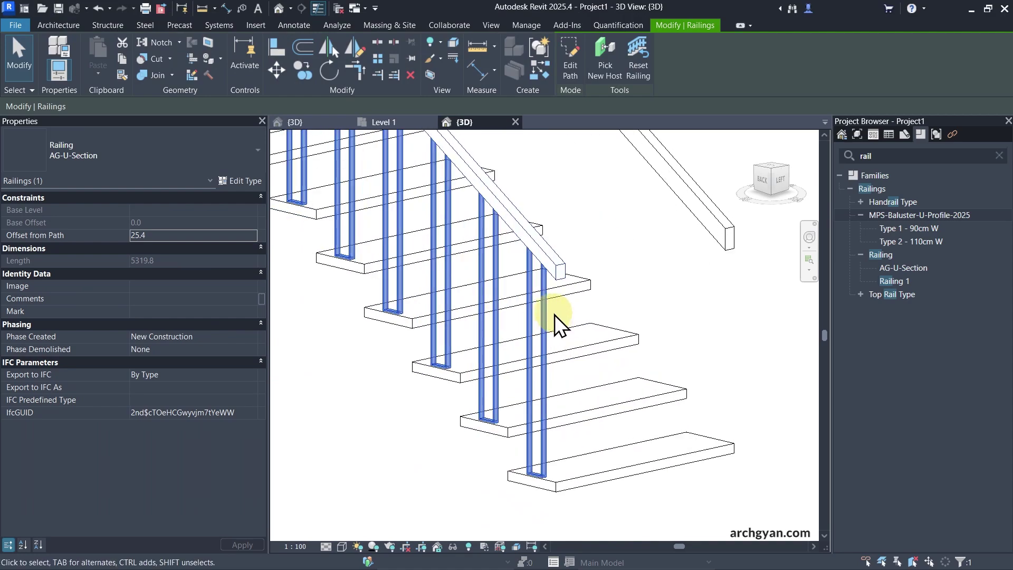
key(Escape)
key(Escape)
shift+middle_drag(603, 278, 585, 401)
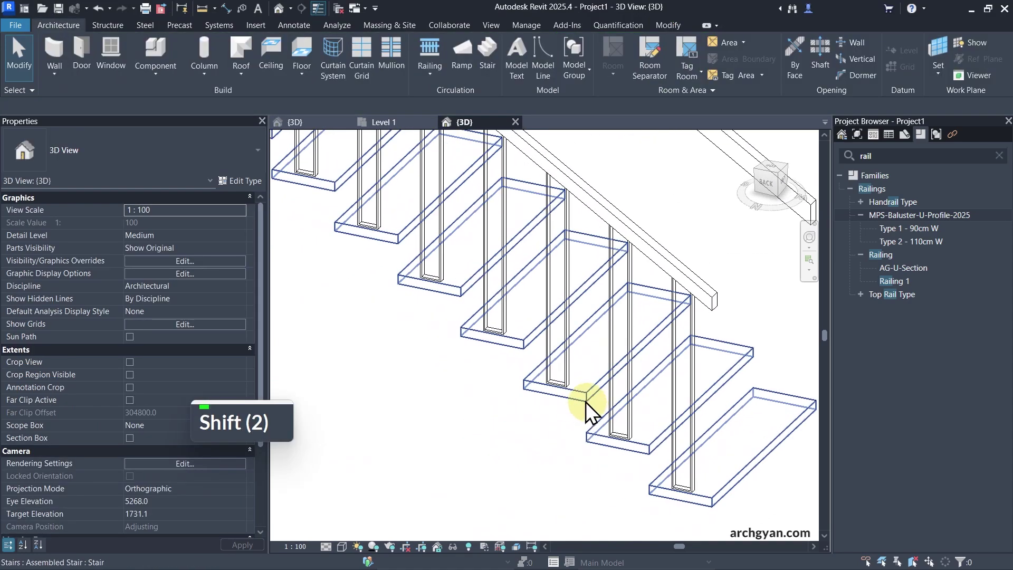
scroll(679, 483, up, 3)
scroll(559, 432, down, 3)
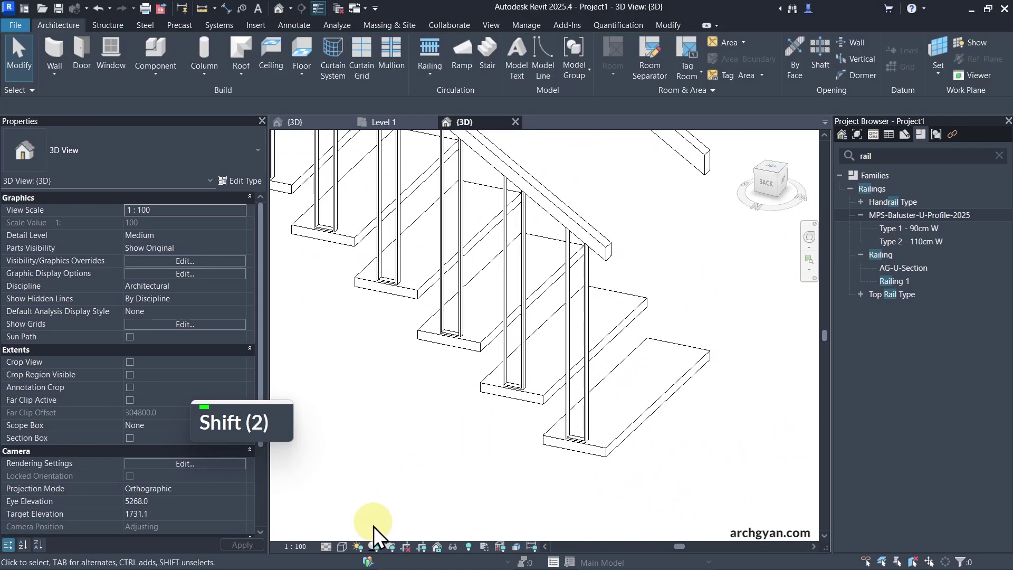
click(343, 546)
click(380, 492)
scroll(515, 414, down, 2)
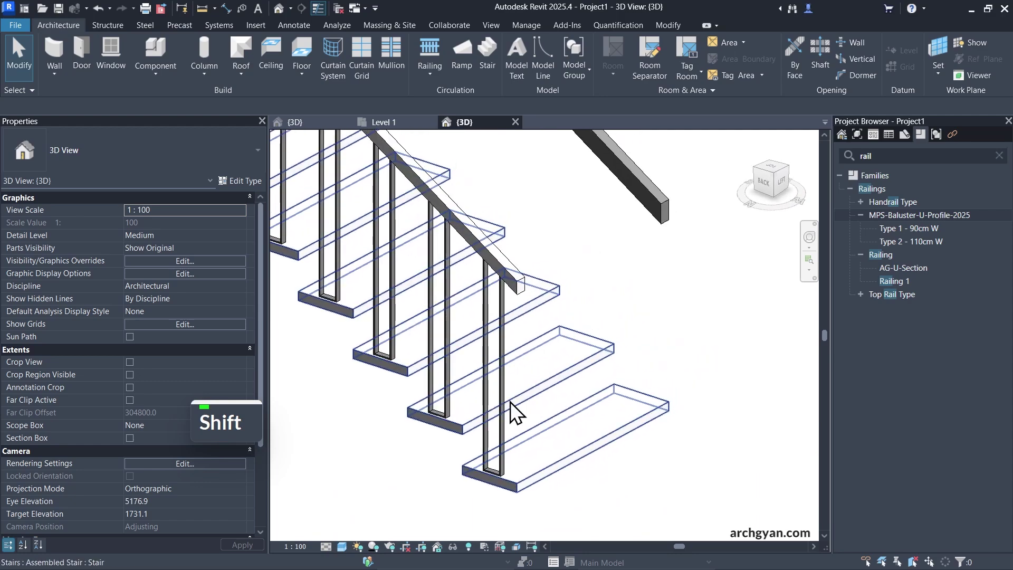
Step: Examine the AG-U-Section railing along the stair and where its balusters meet the lower end of the top rail
scroll(529, 464, up, 3)
middle_drag(464, 316, 627, 459)
scroll(649, 448, down, 2)
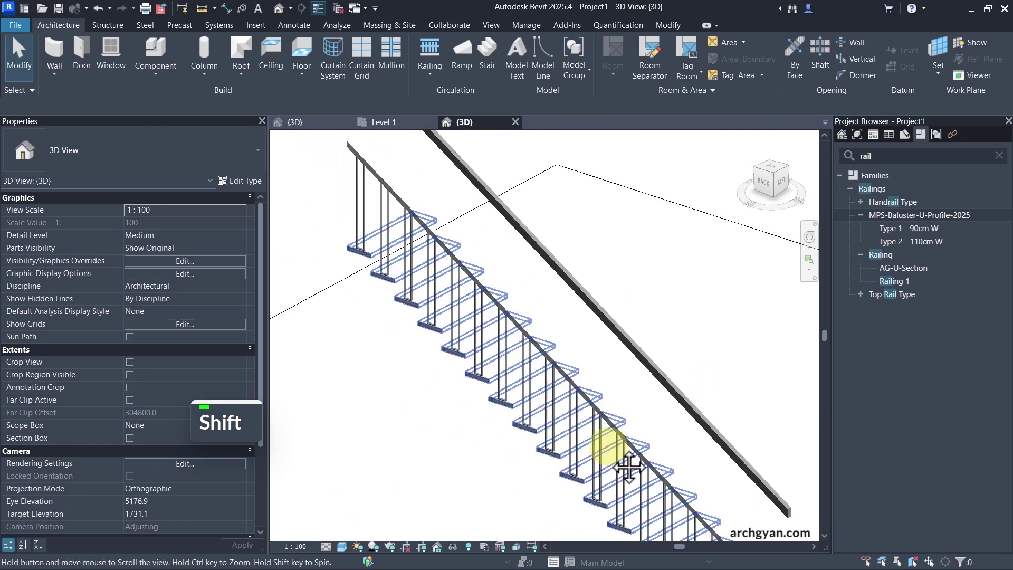
scroll(468, 295, up, 3)
click(467, 287)
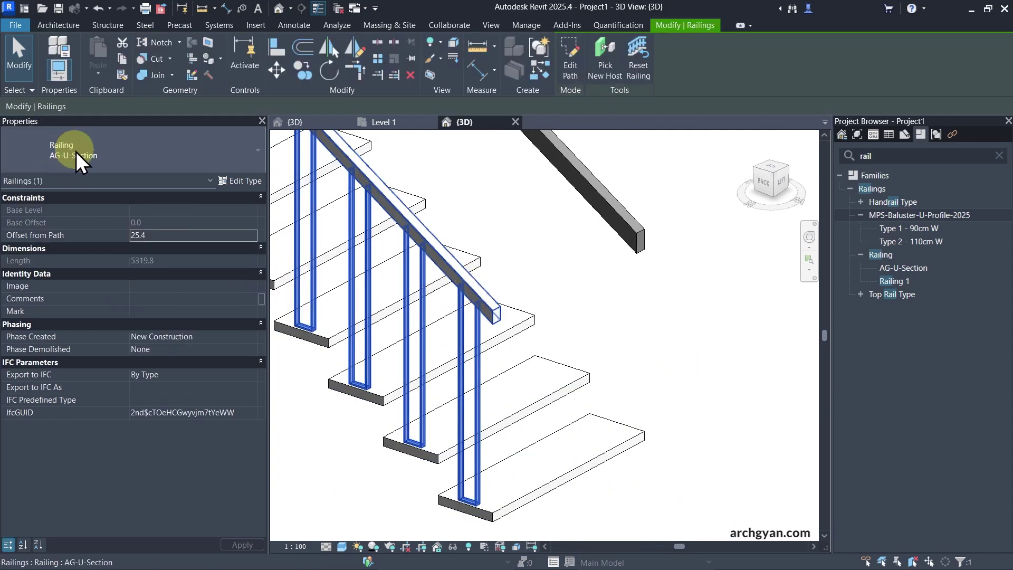
scroll(491, 343, up, 3)
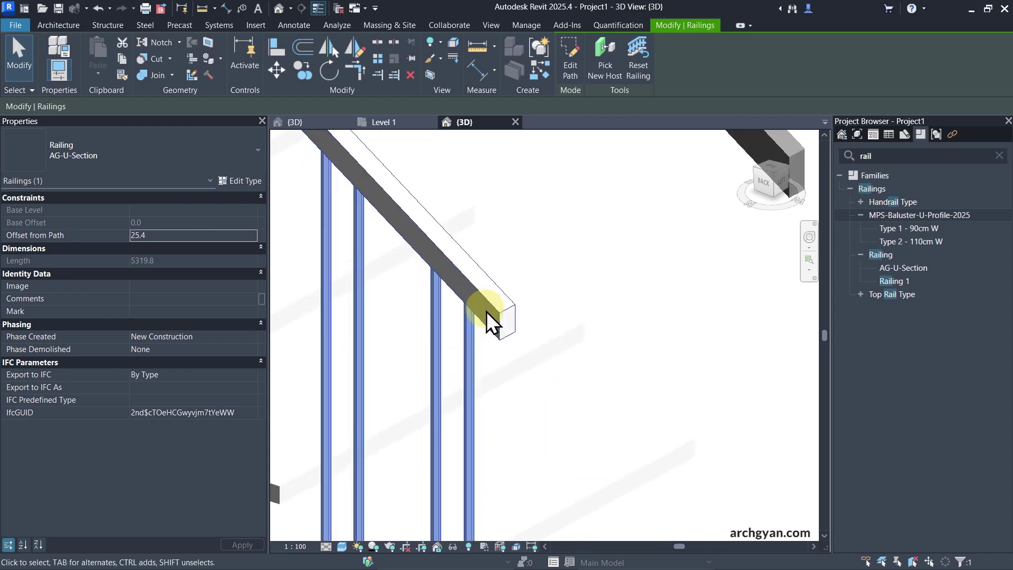
key(Escape)
click(483, 289)
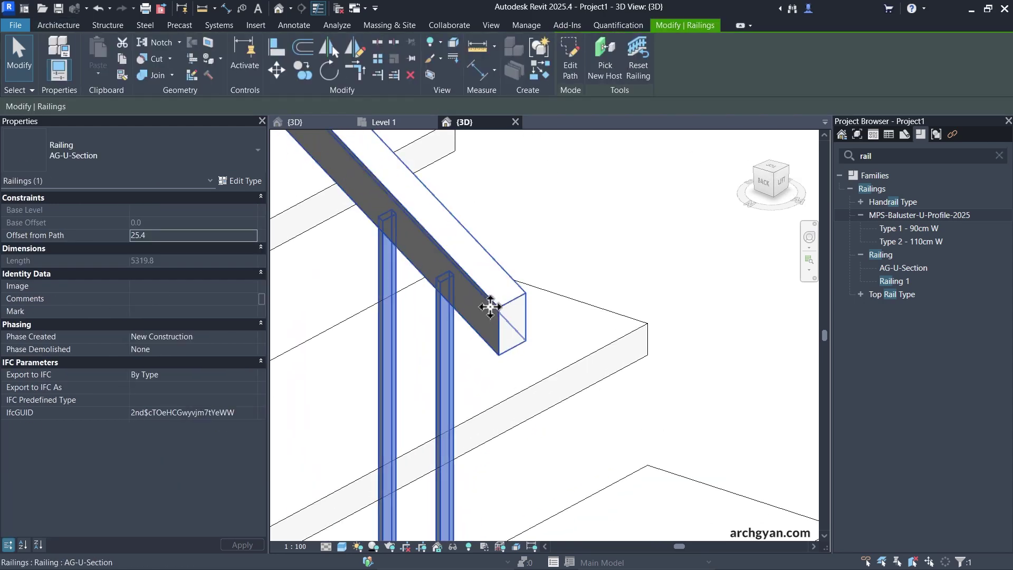
Step: Clear the Project Browser search filter and deselect the railing, keeping the top rail's lower end in view
key(Escape)
key(BackSpace)
key(BackSpace)
key(BackSpace)
key(BackSpace)
scroll(616, 306, down, 3)
key(Escape)
scroll(576, 312, up, 3)
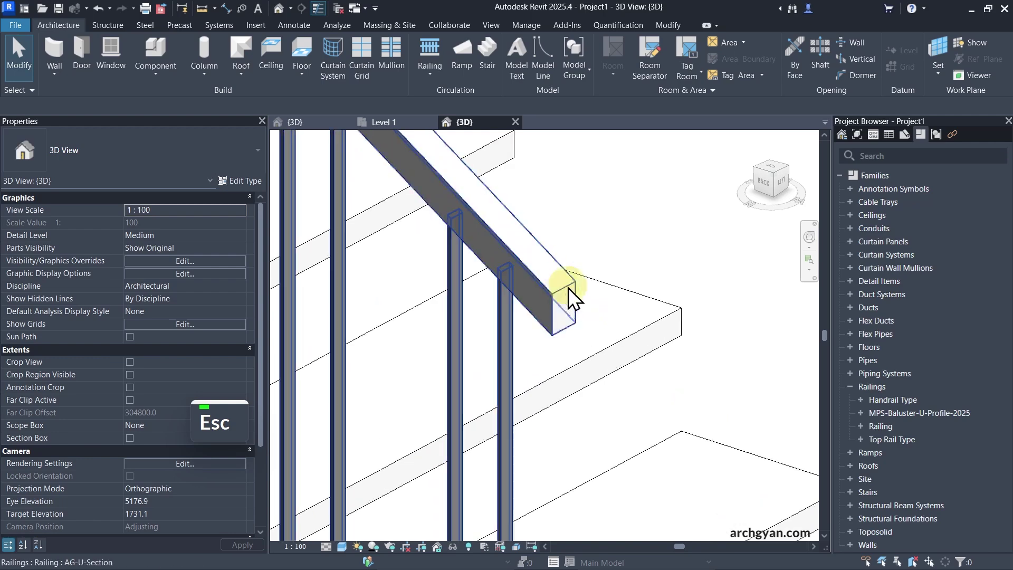
scroll(560, 295, down, 3)
scroll(590, 289, up, 2)
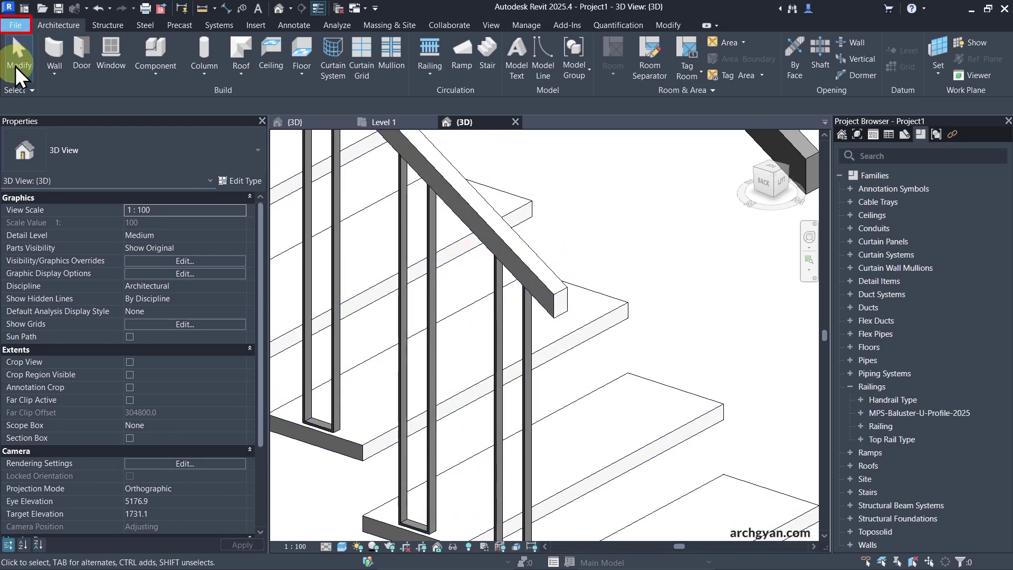
Step: Create a new family from the Metric Profile-Rail.rft template
key(alt+f)
click(160, 110)
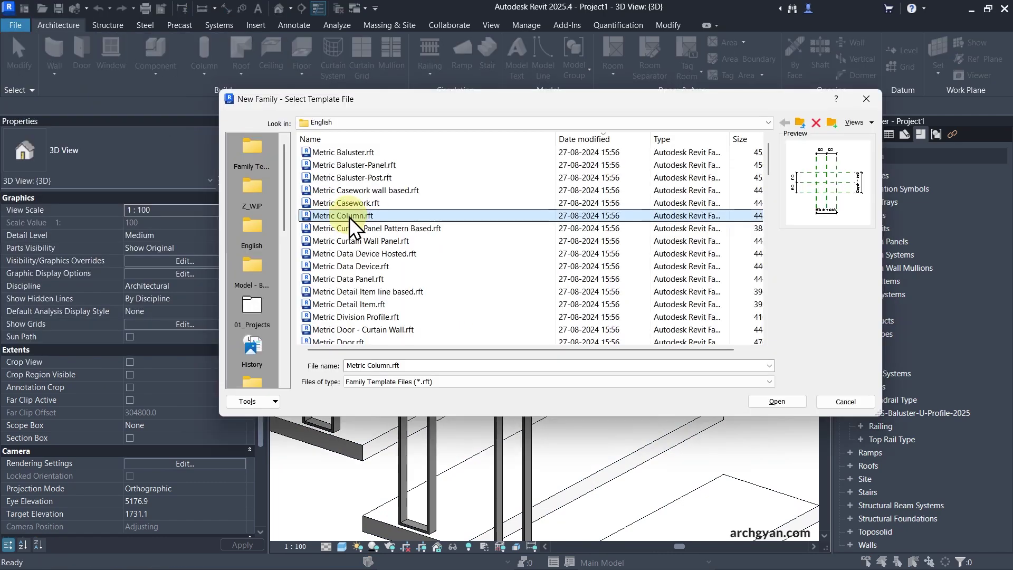
click(348, 216)
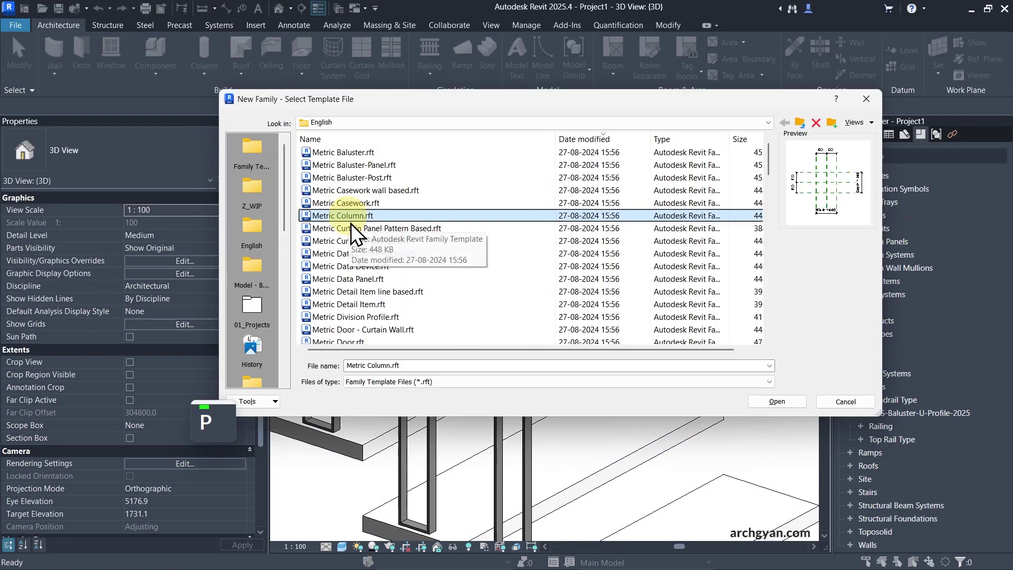
scroll(405, 289, down, 13)
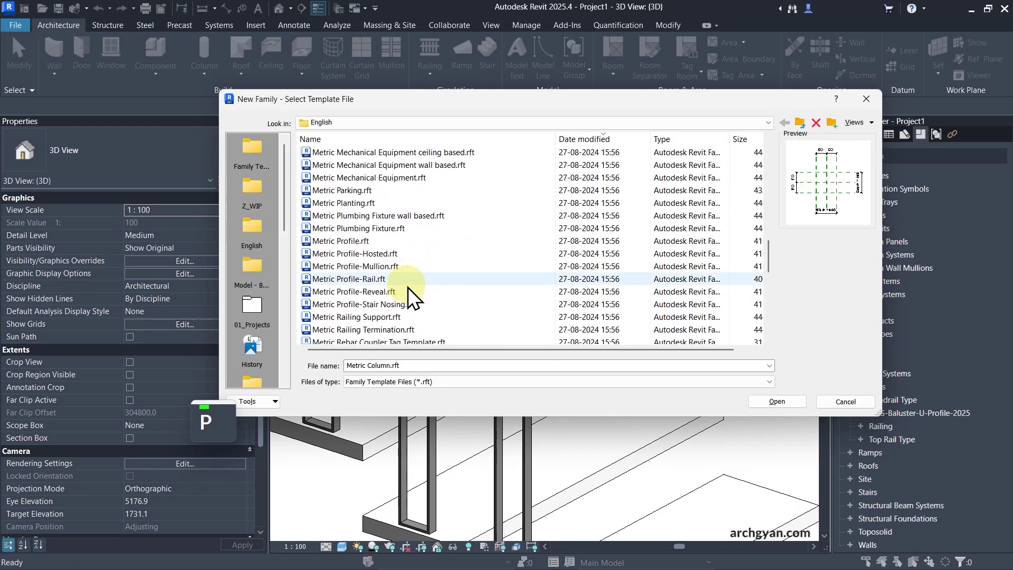
scroll(407, 288, down, 2)
click(349, 216)
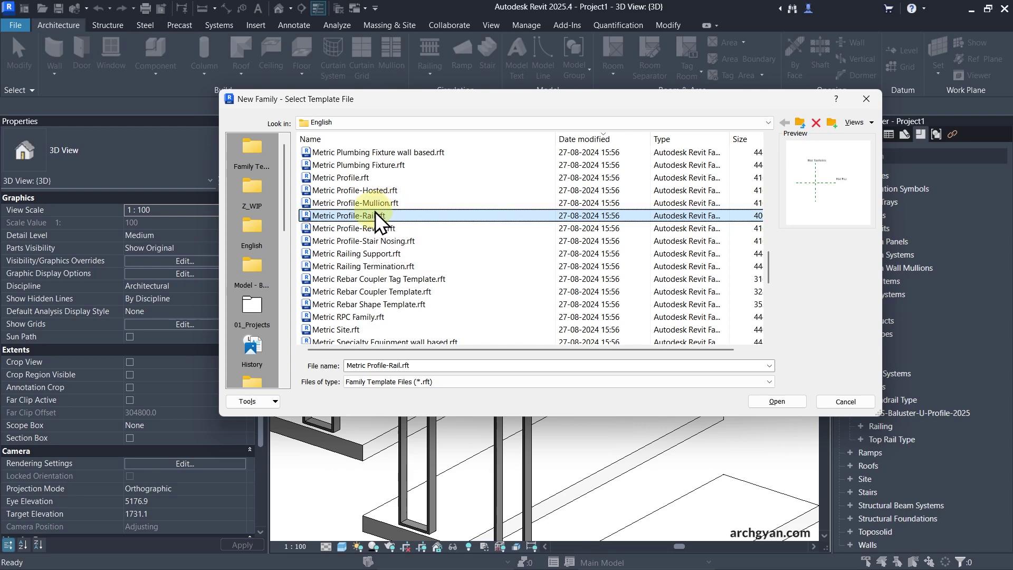
click(774, 400)
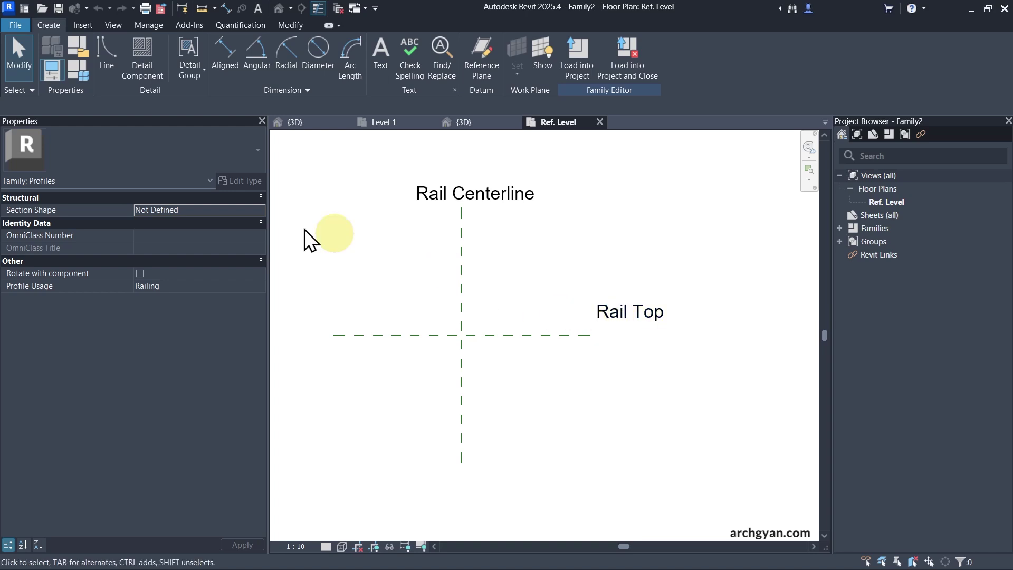
Step: Check the rail profile's family category and parameters, keeping the existing settings
click(85, 57)
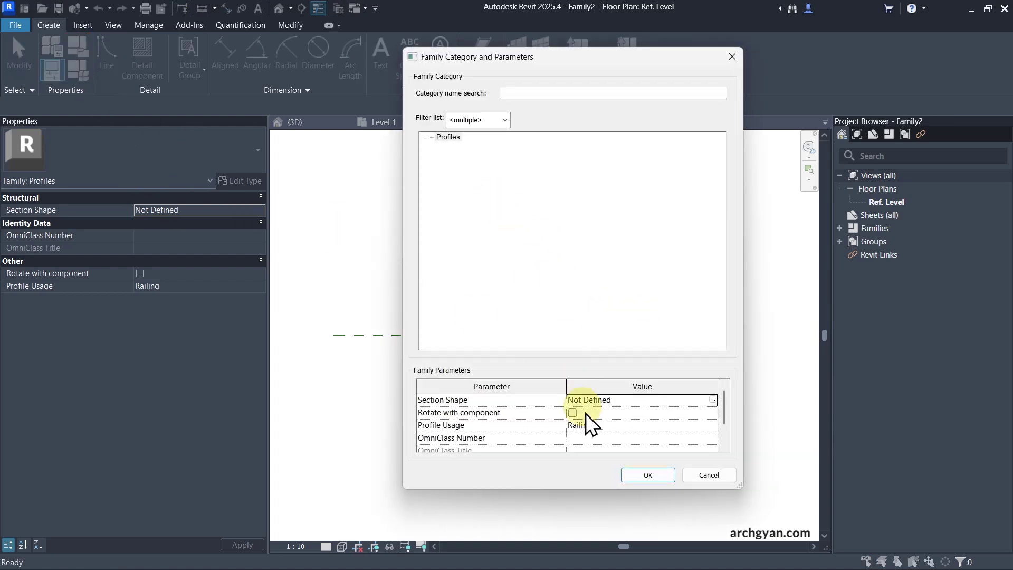
click(633, 475)
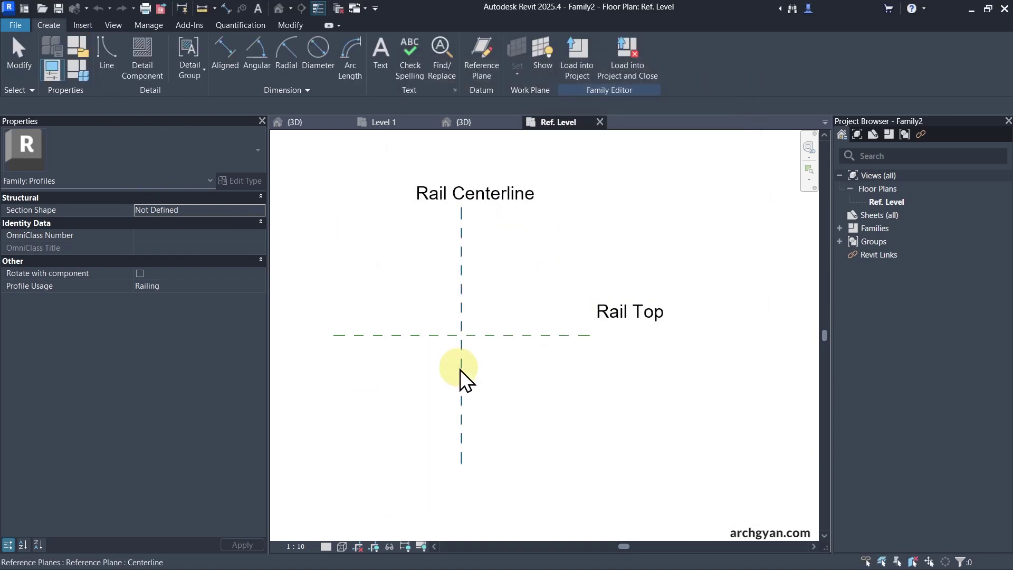
scroll(444, 358, up, 3)
key(Escape)
scroll(406, 348, up, 3)
Step: Draw two vertical reference planes on either side of the Rail Centerline, about 82 mm and 110 mm from it
key(r)
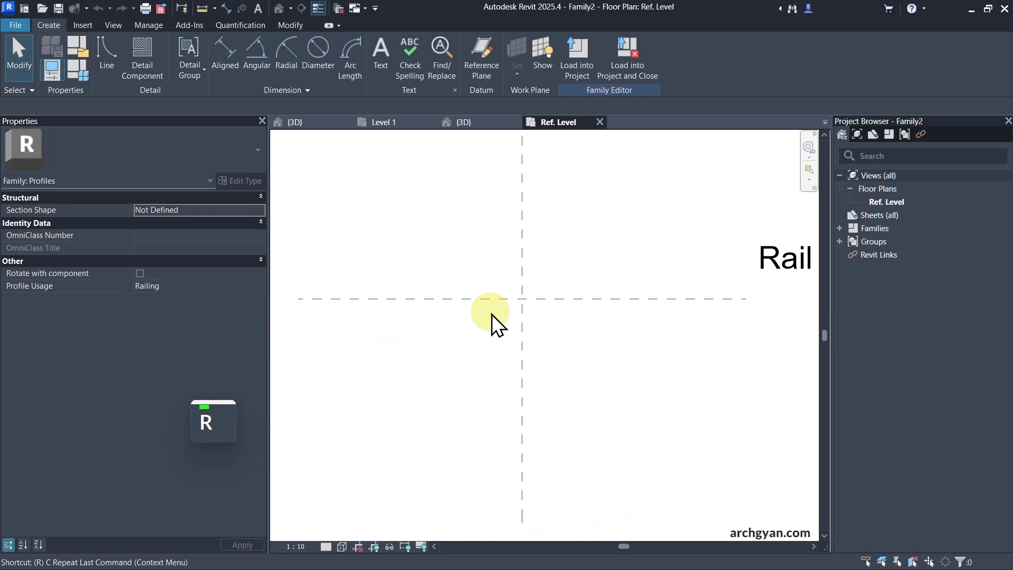
key(p)
scroll(536, 398, down, 2)
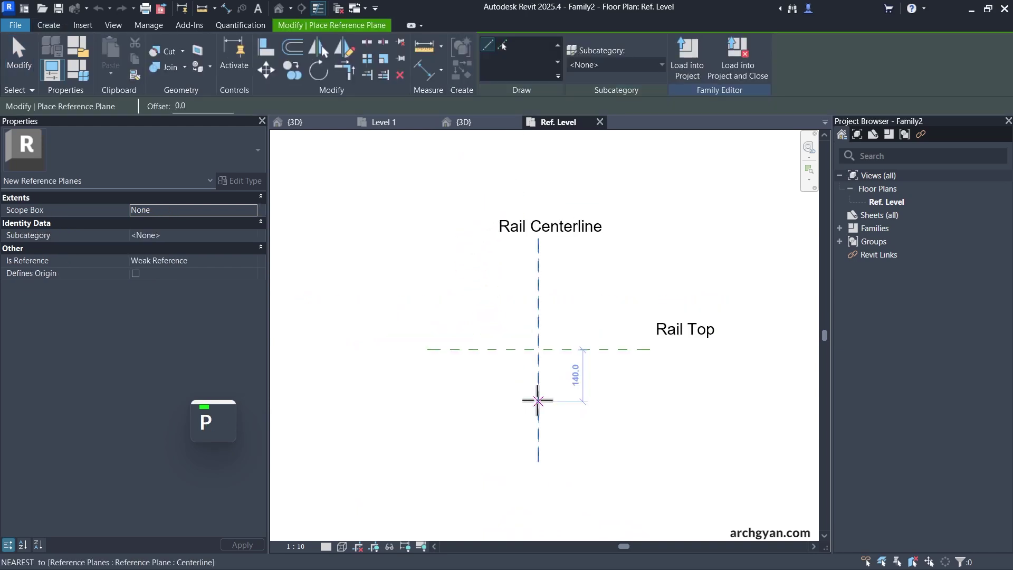
scroll(511, 312, up, 2)
click(484, 242)
click(484, 402)
click(607, 235)
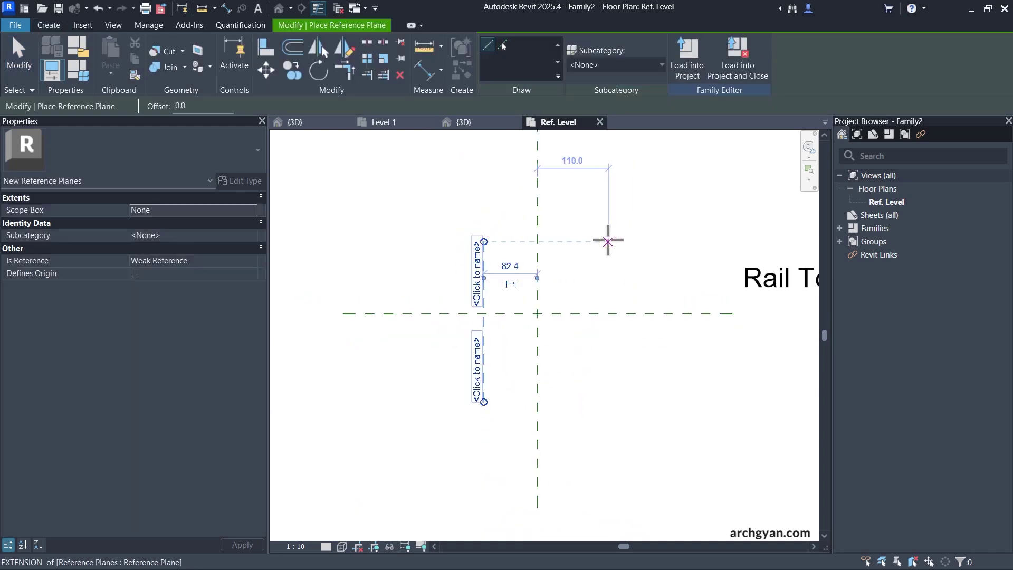
click(607, 403)
key(Escape)
scroll(486, 375, down, 2)
key(Escape)
scroll(465, 338, up, 2)
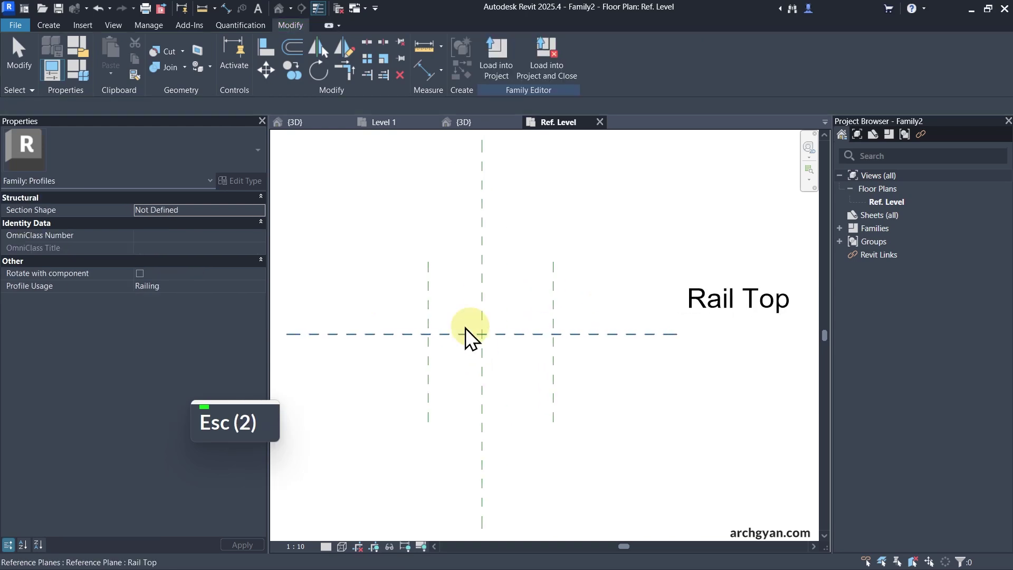
Step: Draw a horizontal reference plane about 51 mm above the Rail Top plane, crossing both outer vertical planes
key(r)
key(p)
click(378, 300)
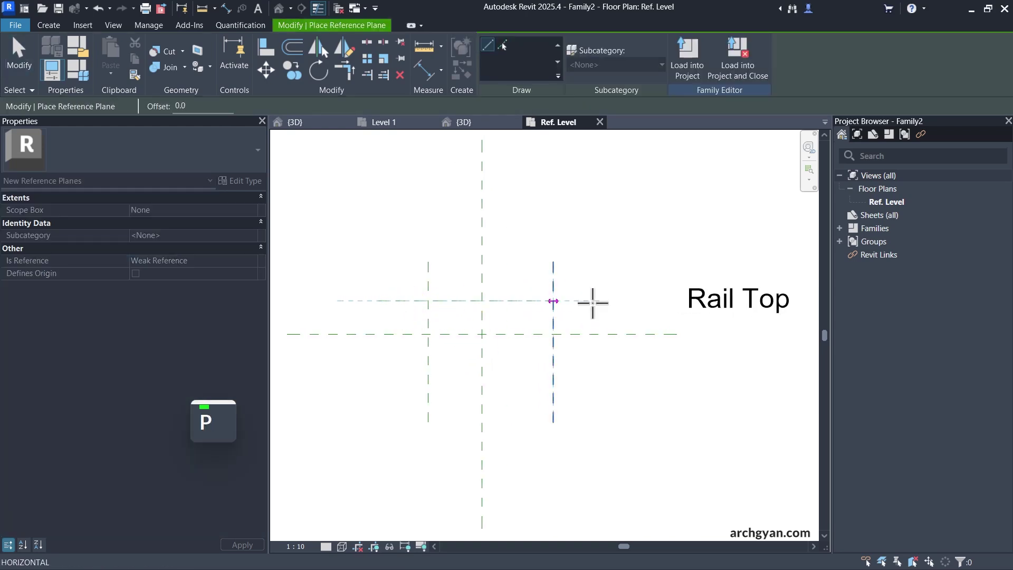
click(619, 300)
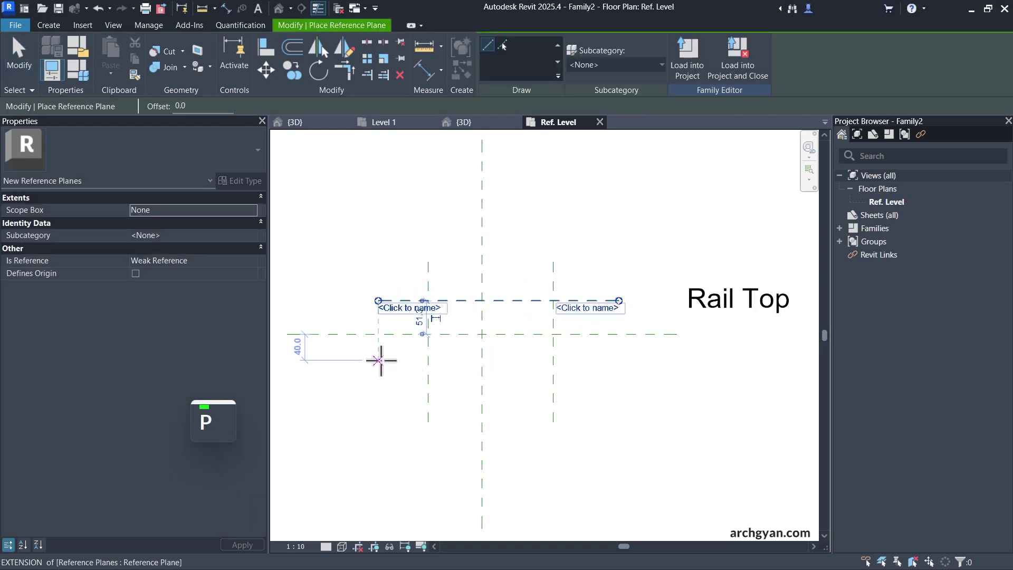
key(Escape)
key(Escape)
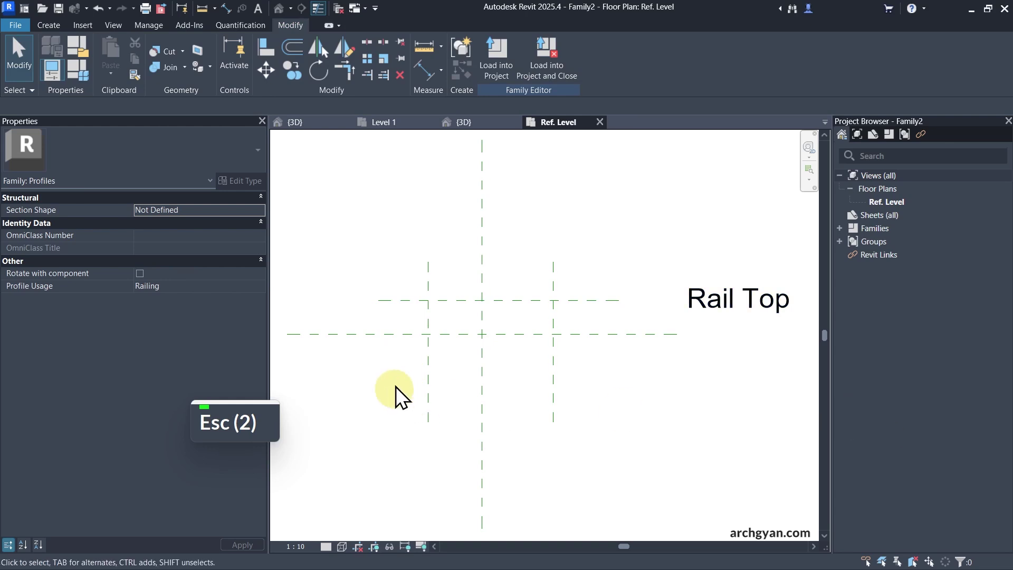
key(Escape)
key(Escape)
Step: Dimension the two outer vertical planes through the Rail Centerline and make their spacing equal
scroll(544, 372, down, 3)
key(d)
key(i)
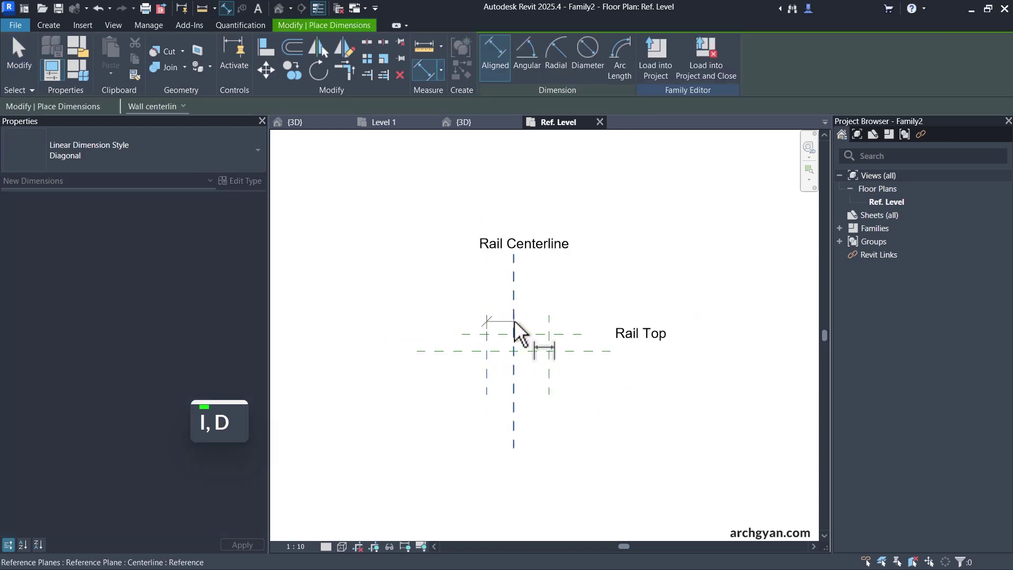
click(514, 333)
click(550, 326)
click(546, 287)
scroll(522, 262, up, 3)
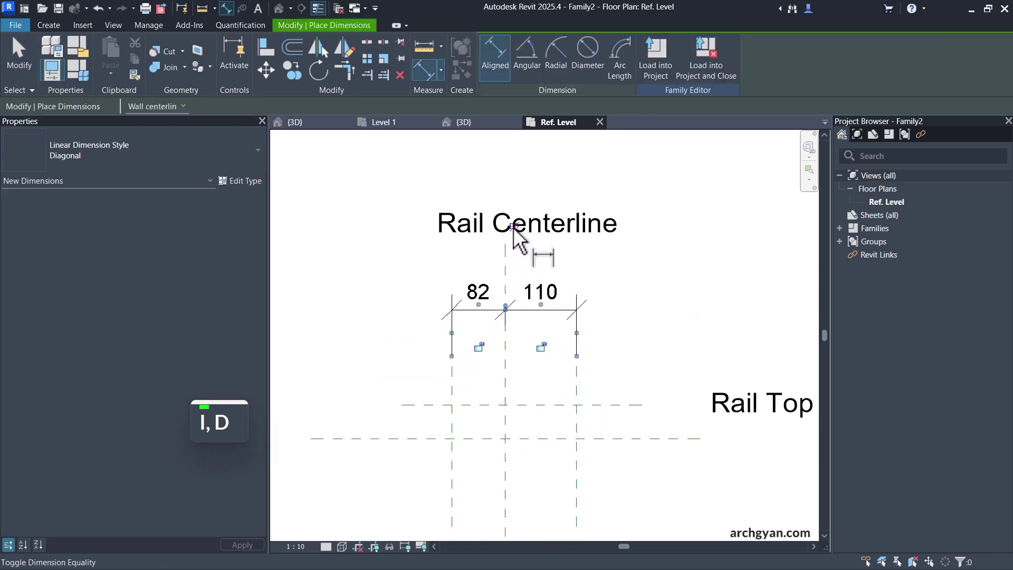
click(514, 227)
Step: Dimension the overall width between the outer vertical planes and the height between the Rail Top plane and the horizontal plane above it
click(434, 389)
click(576, 388)
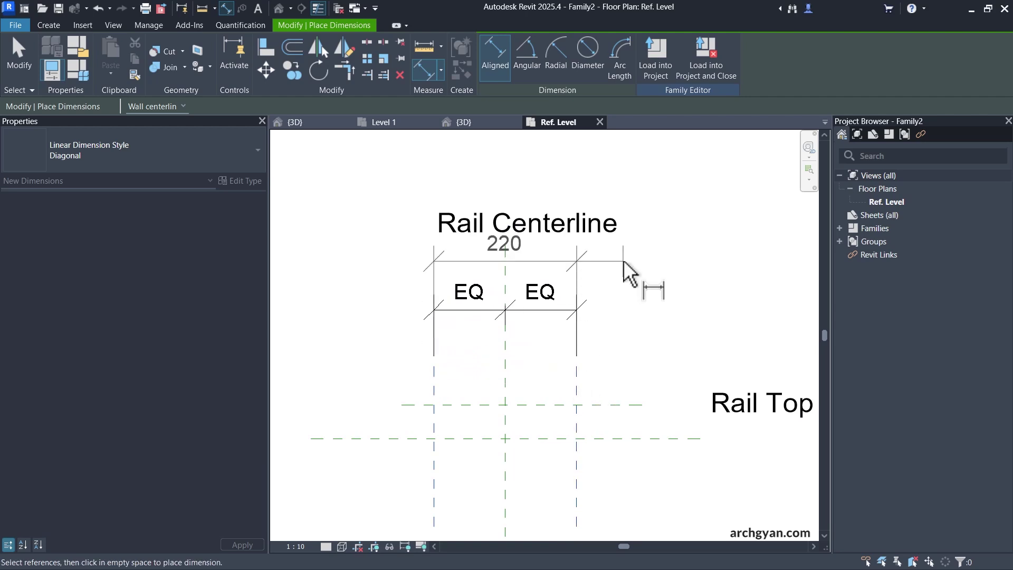
click(623, 261)
key(Escape)
click(608, 405)
click(607, 438)
click(631, 482)
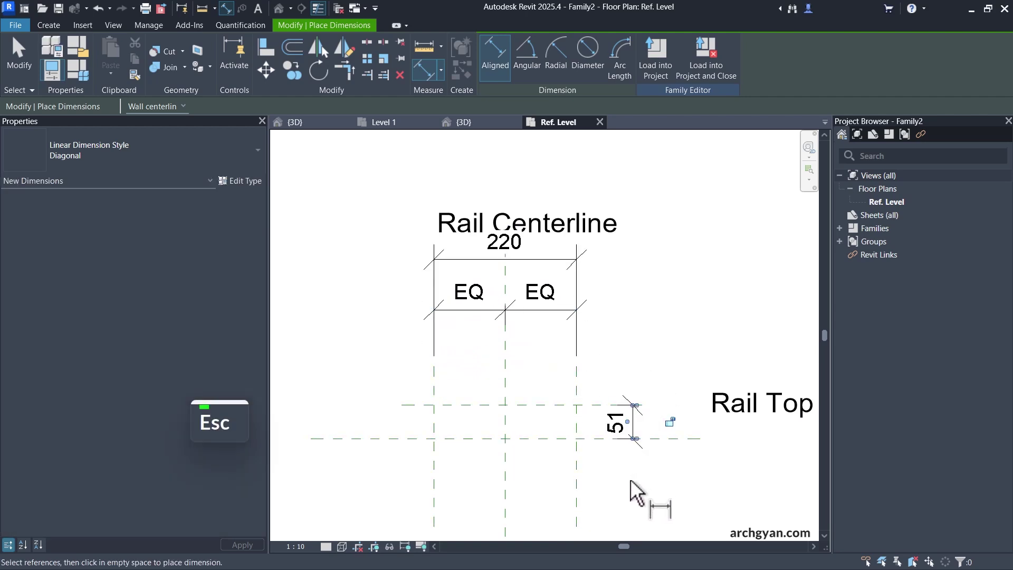
key(Escape)
key(Escape)
Step: Label the overall width dimension between the outer vertical planes with a new type parameter named Width
scroll(520, 260, down, 1)
click(524, 260)
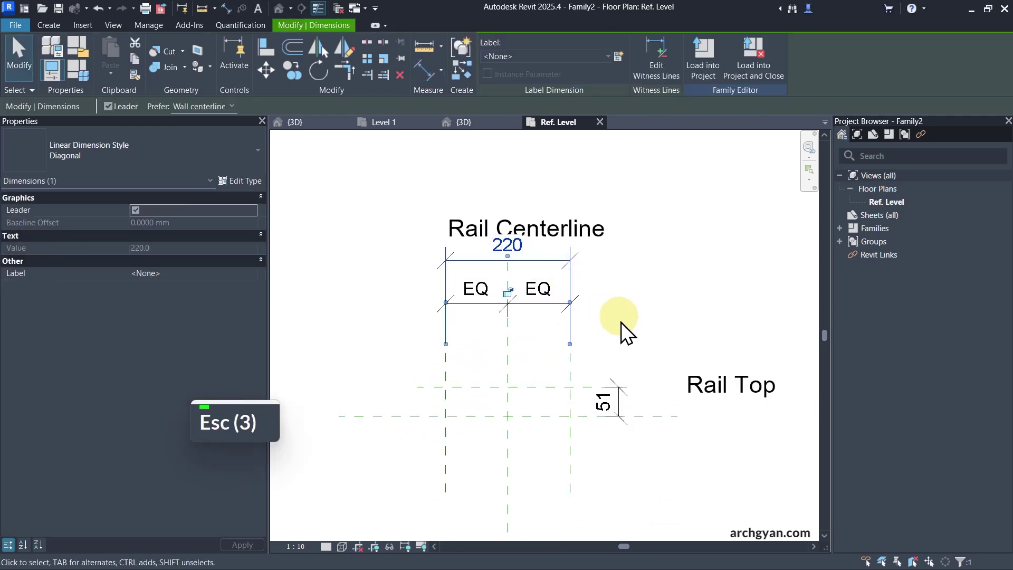
scroll(575, 289, down, 2)
scroll(561, 365, up, 3)
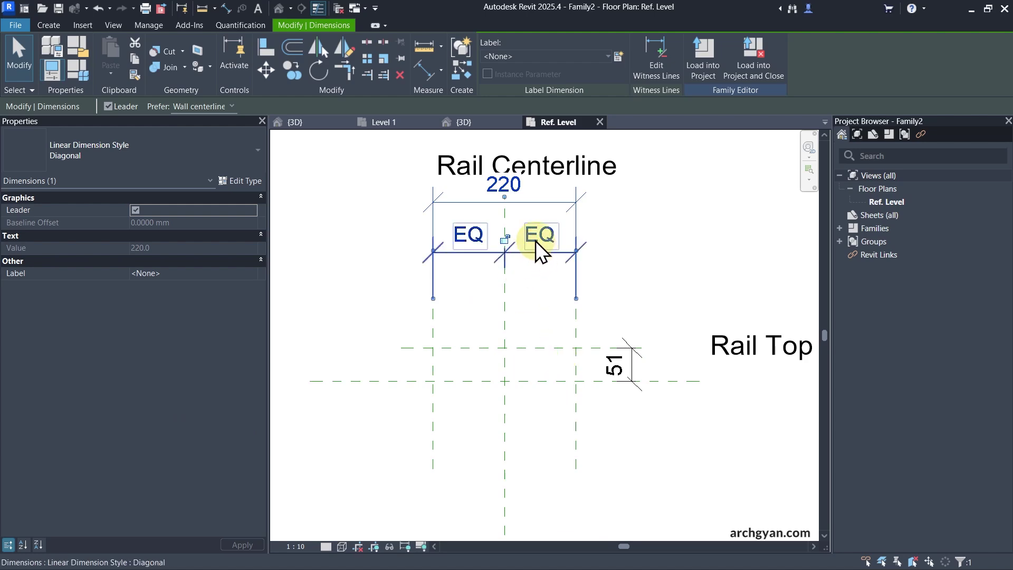
click(617, 57)
text(Width)
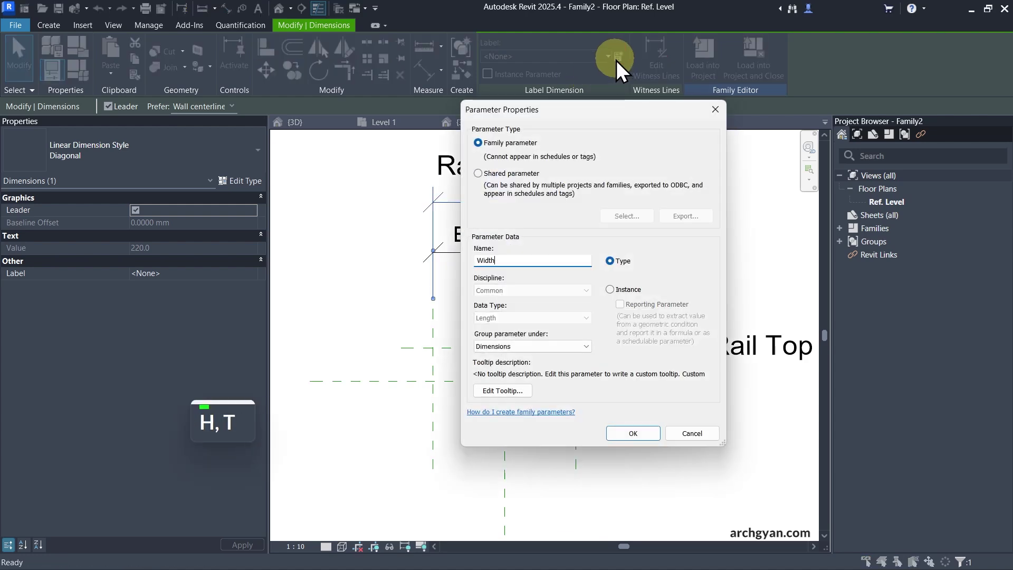
key(Return)
key(Escape)
Step: Label the height dimension between the two horizontal reference planes with a new type parameter named Depth
click(632, 364)
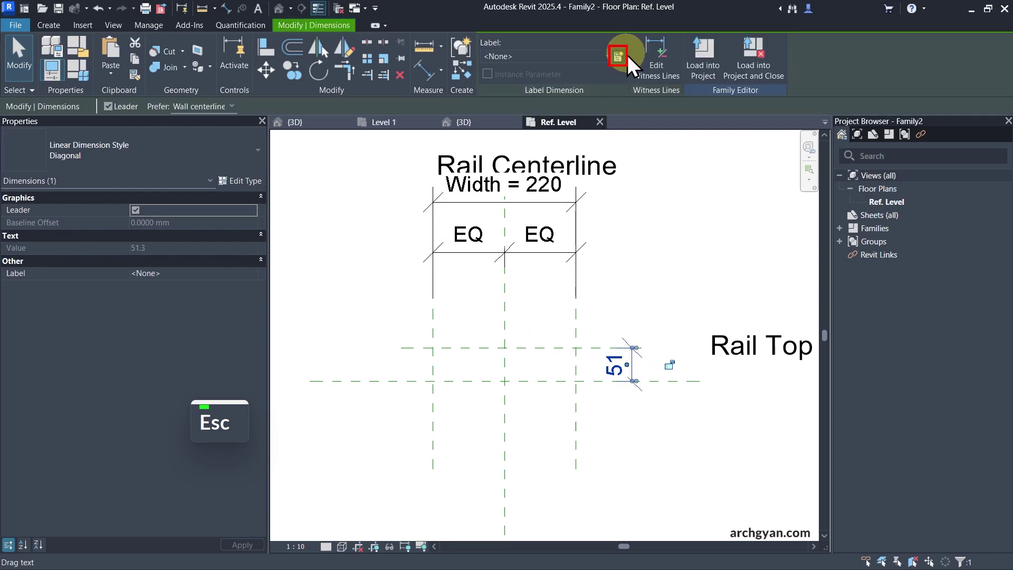
click(619, 55)
text(Depth)
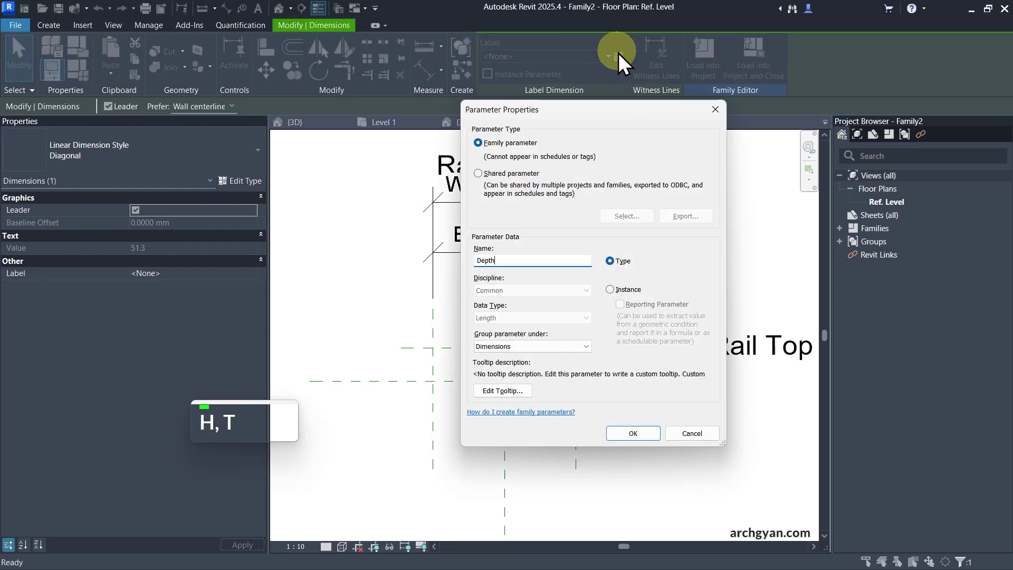
key(Return)
key(Escape)
key(Escape)
key(Escape)
Step: Draw a rectangular profile between the outer vertical planes, from the upper horizontal plane down to the Rail Top plane
scroll(533, 434, up, 3)
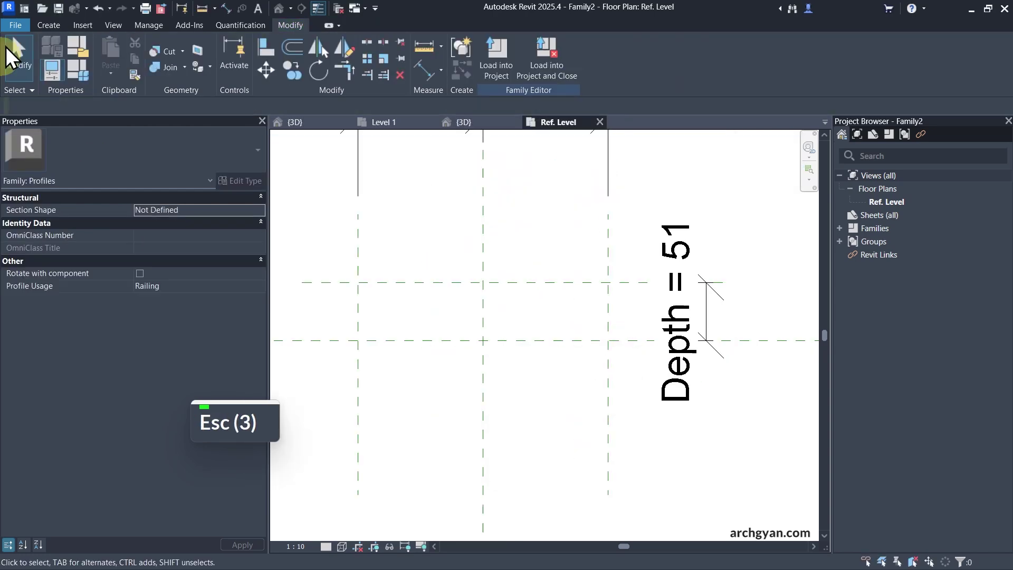
click(47, 27)
click(115, 46)
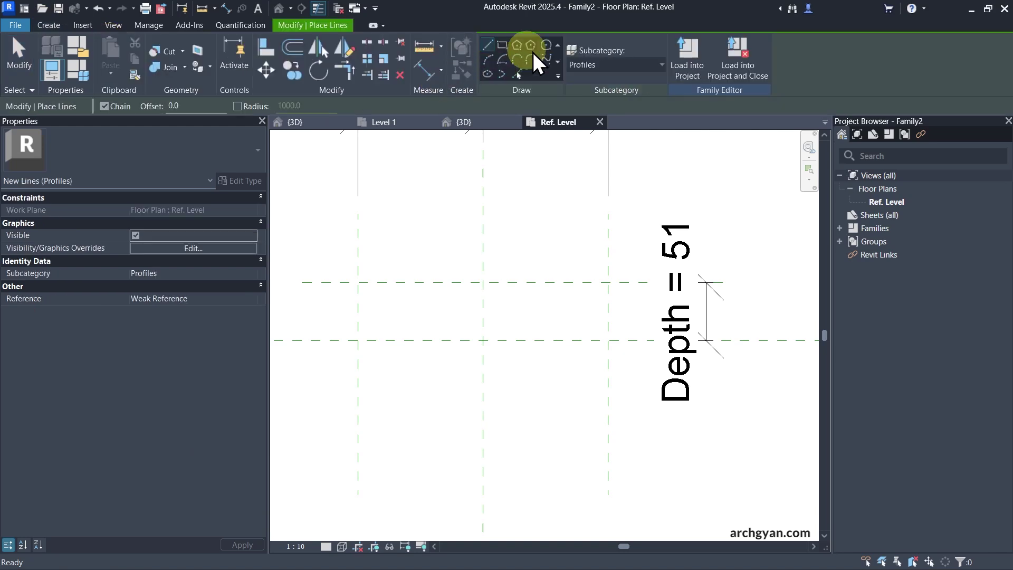
click(502, 45)
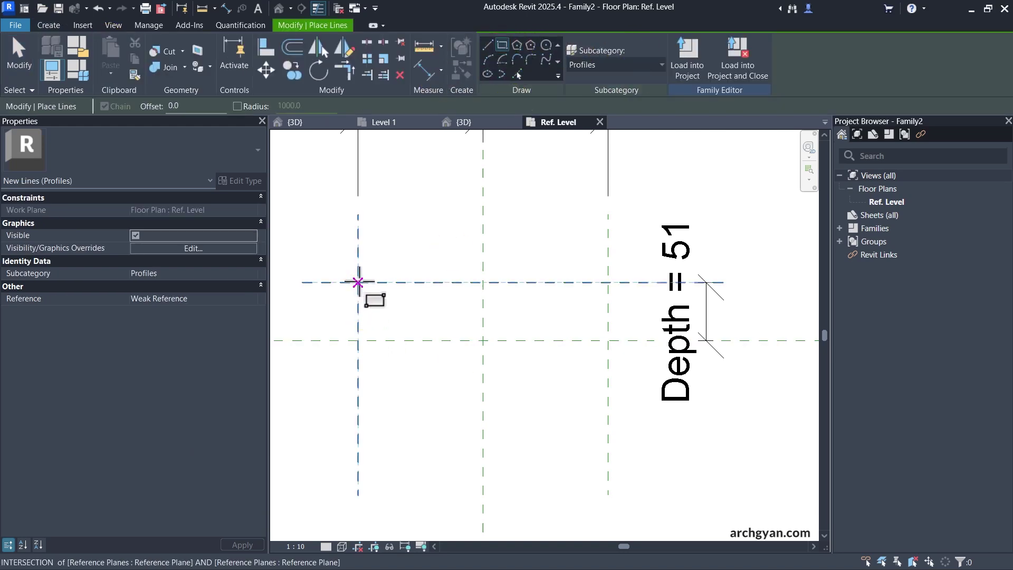
click(358, 282)
click(608, 340)
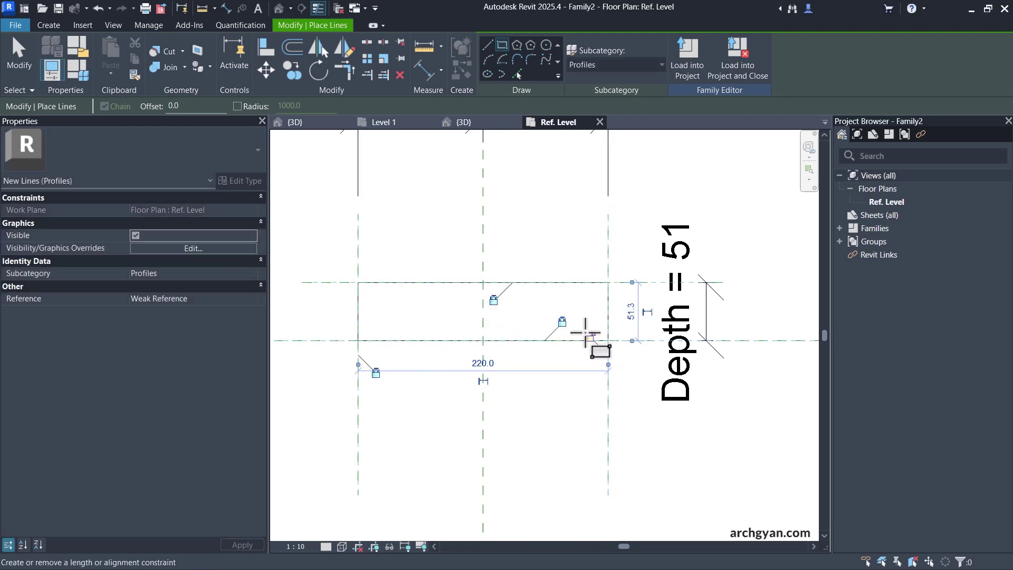
scroll(630, 412, down, 2)
key(Escape)
key(Escape)
key(Escape)
key(Escape)
key(Escape)
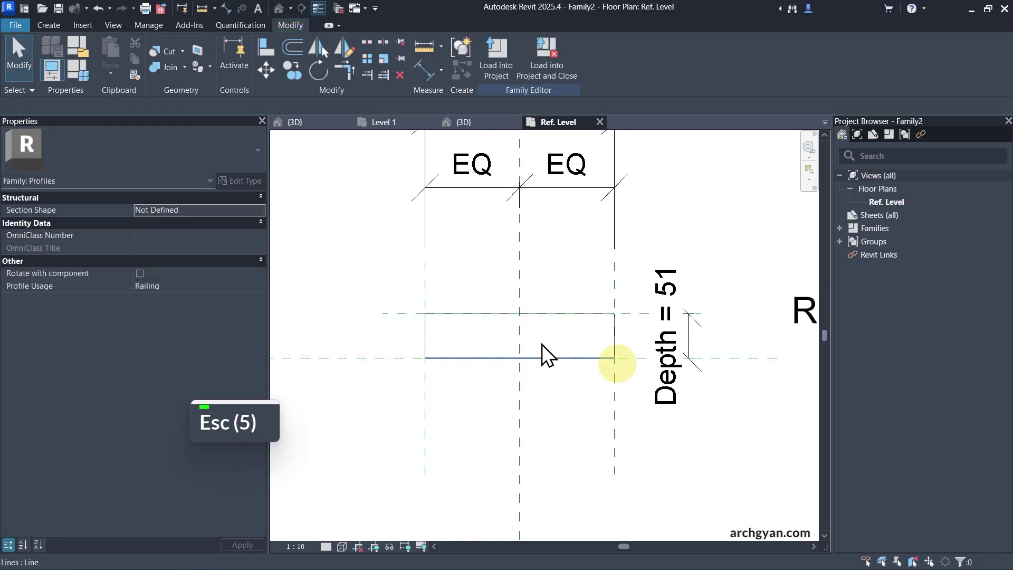
Step: Create two family types named Type 1 and Type 2
click(80, 68)
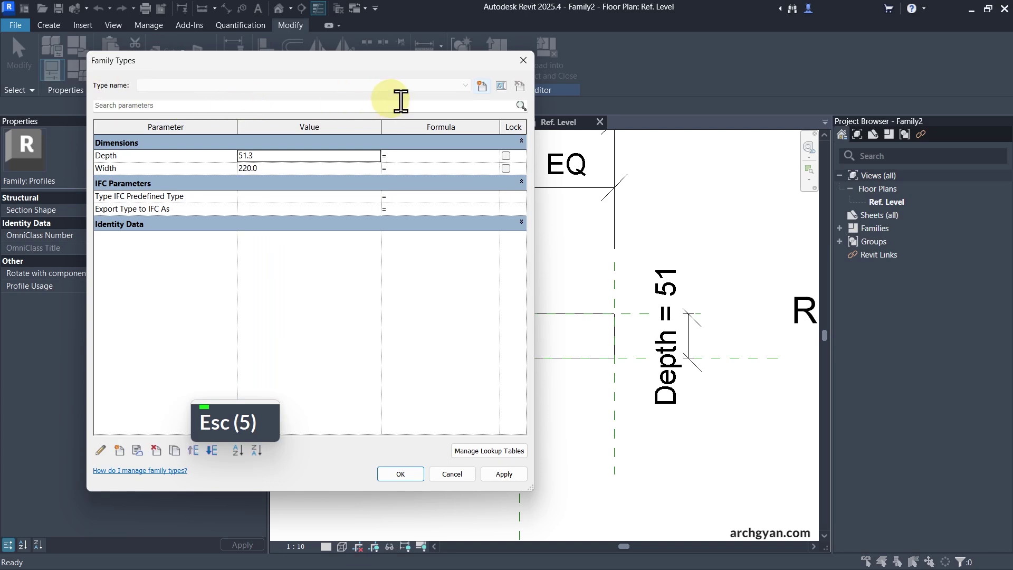
click(481, 85)
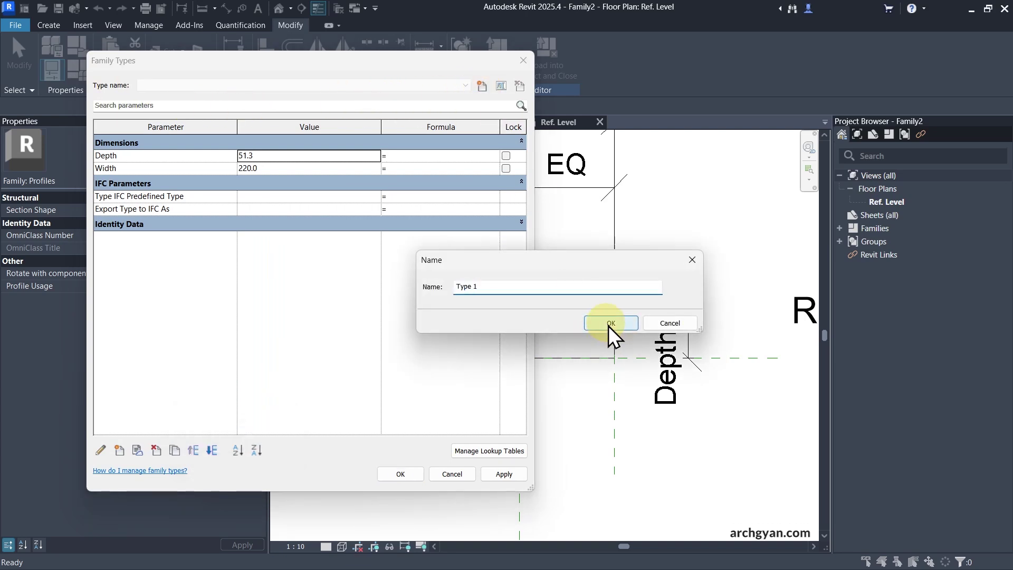
click(611, 323)
click(482, 86)
click(607, 323)
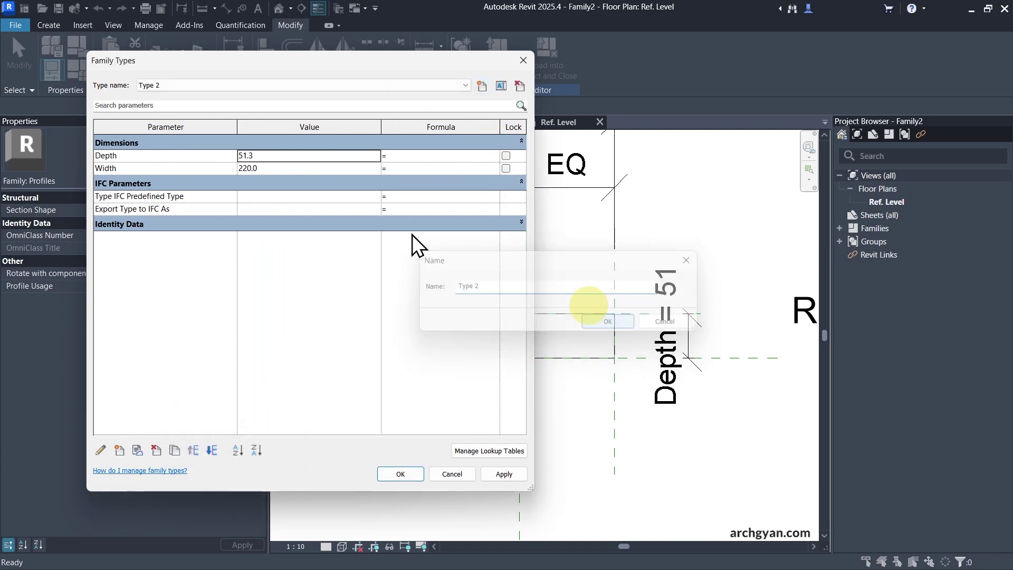
Step: Set Type 1's Depth to 6 and Width to 50, and apply the values to the profile
click(191, 87)
click(189, 94)
click(281, 156)
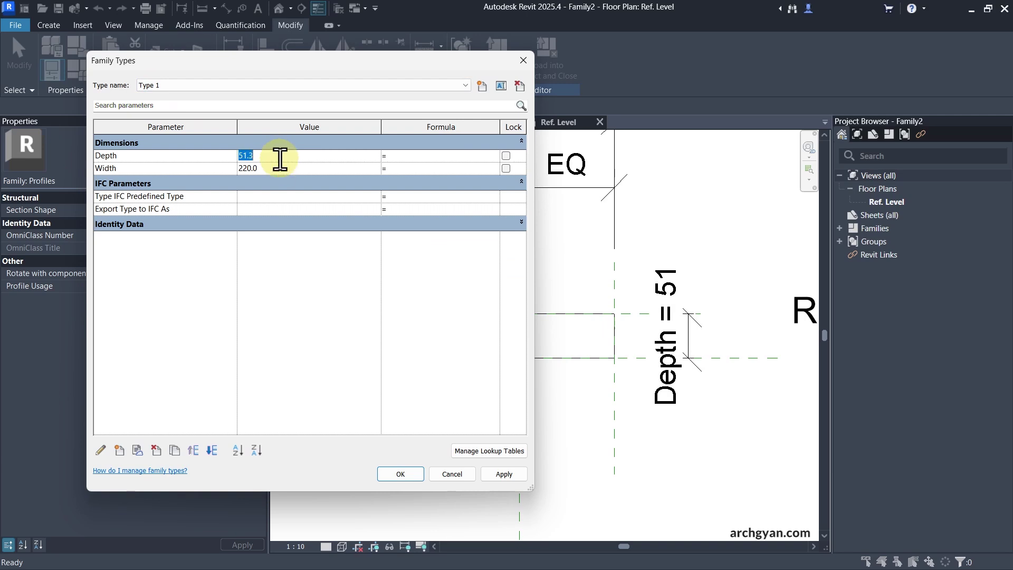
text(6)
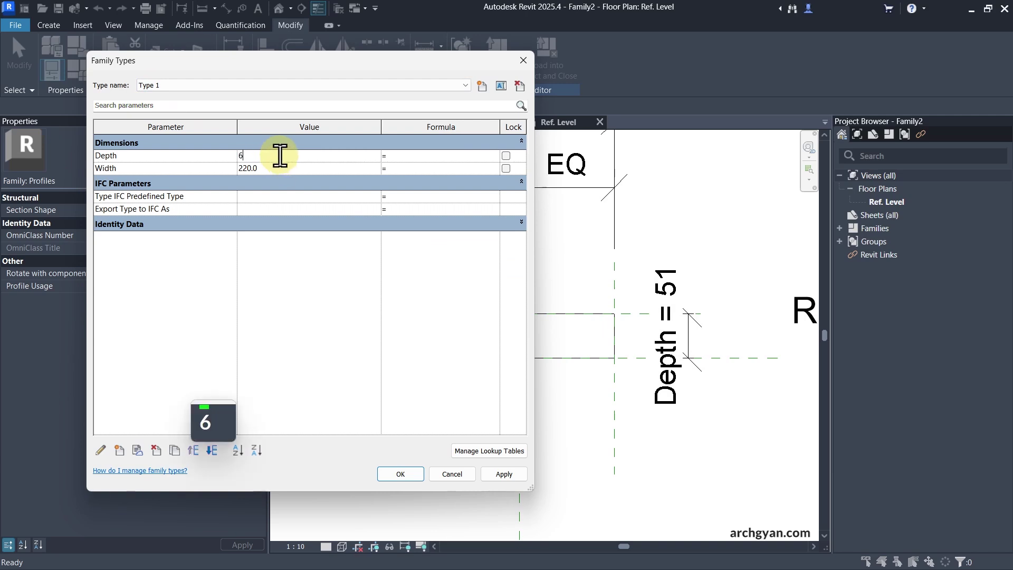
key(Return)
click(277, 168)
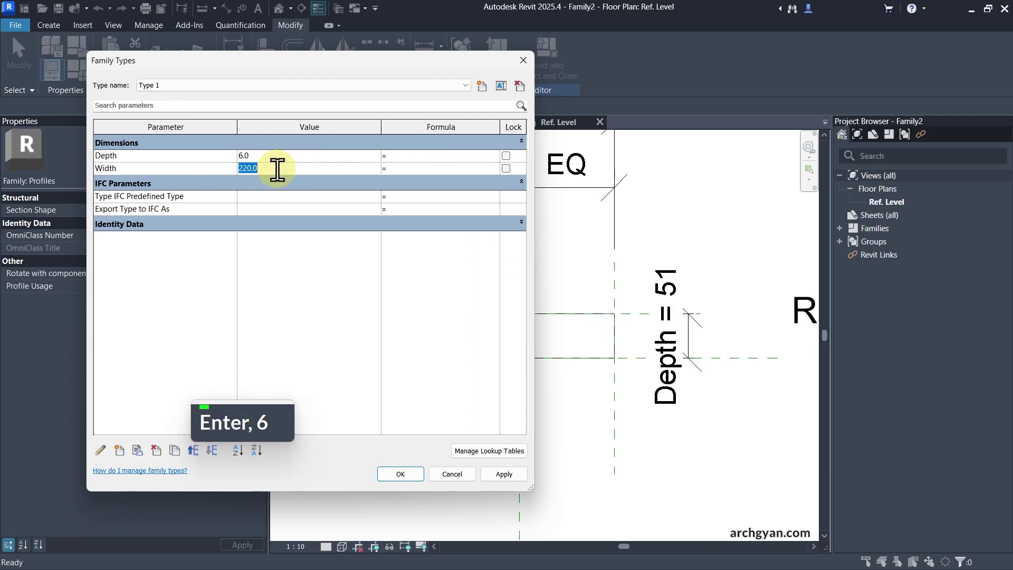
text(50)
click(499, 473)
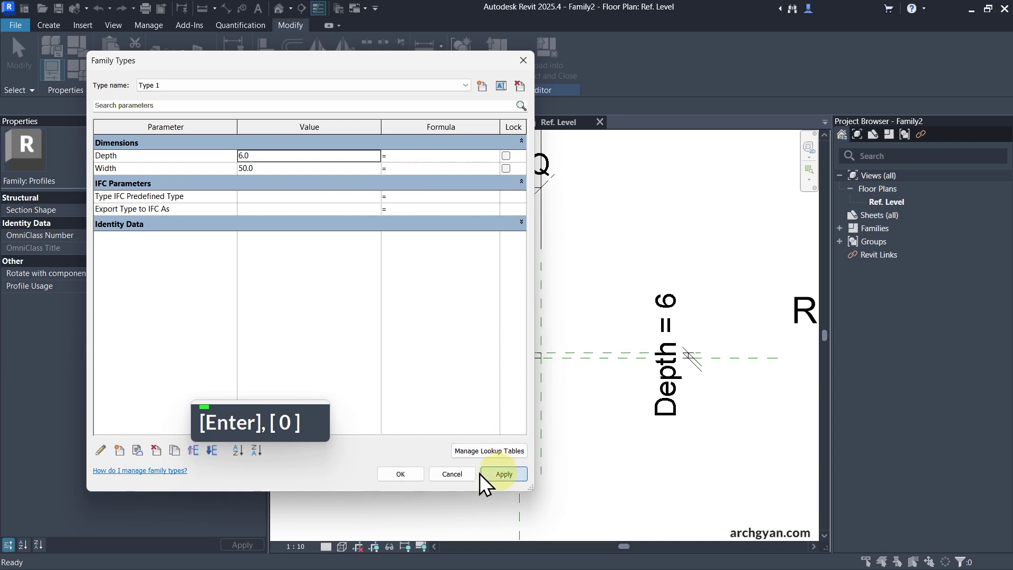
click(401, 474)
scroll(521, 373, up, 3)
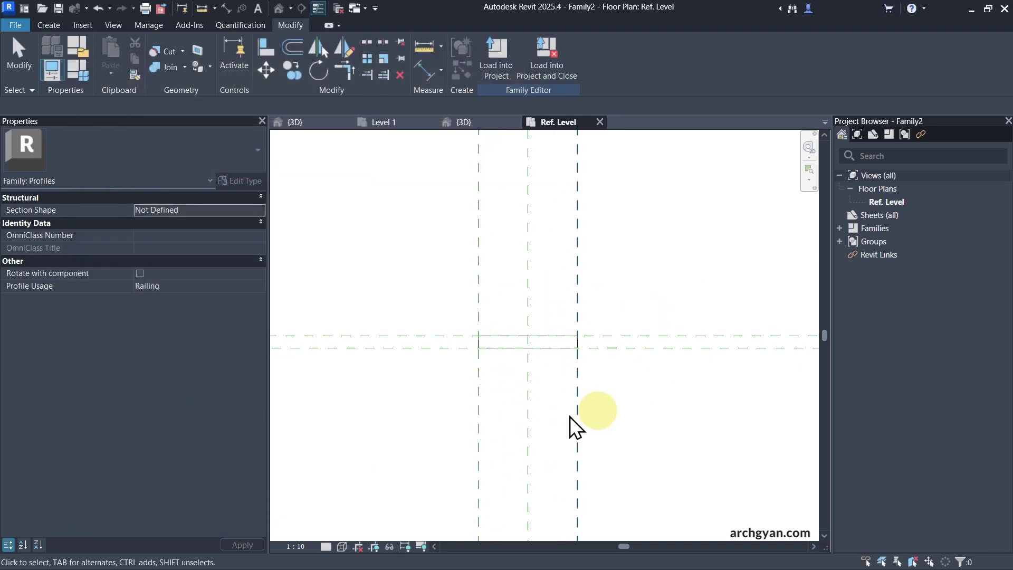
Step: Save the family in the Baluster folder as MPS-Railing-Rectangle-6x50, with the maximum number of backups set to 1
key(ctrl+s)
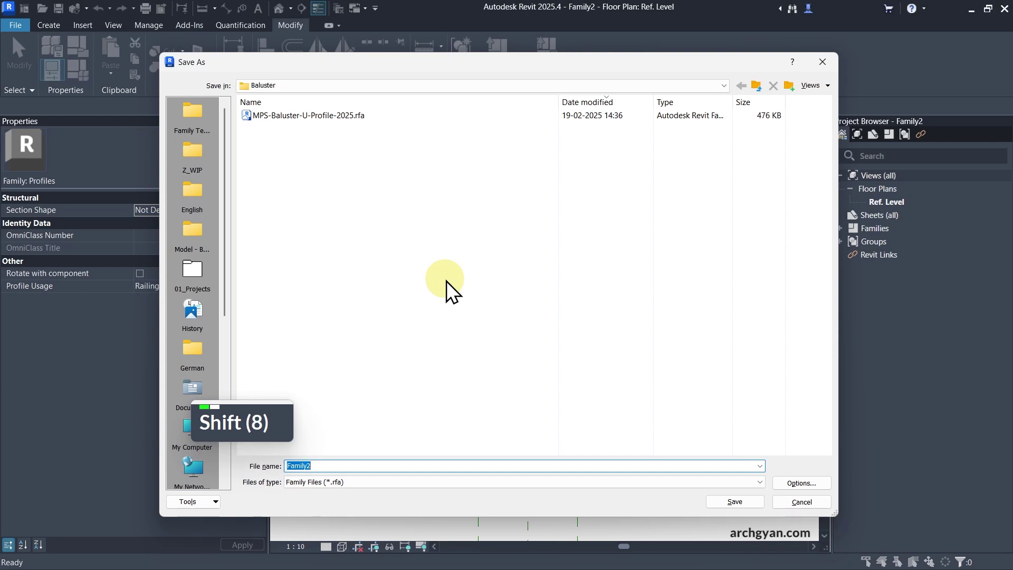
text(MPS-R)
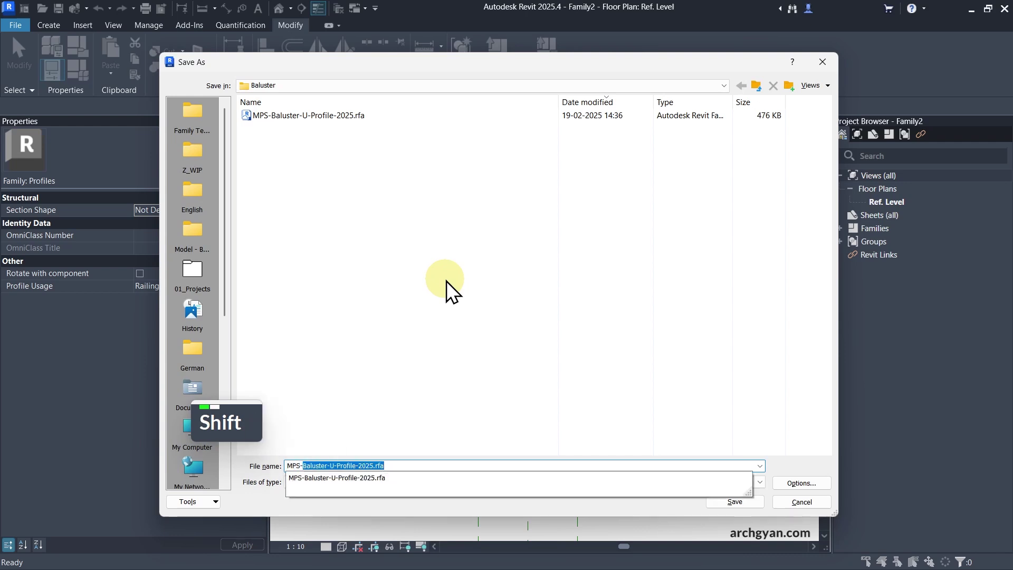
text(ailing-)
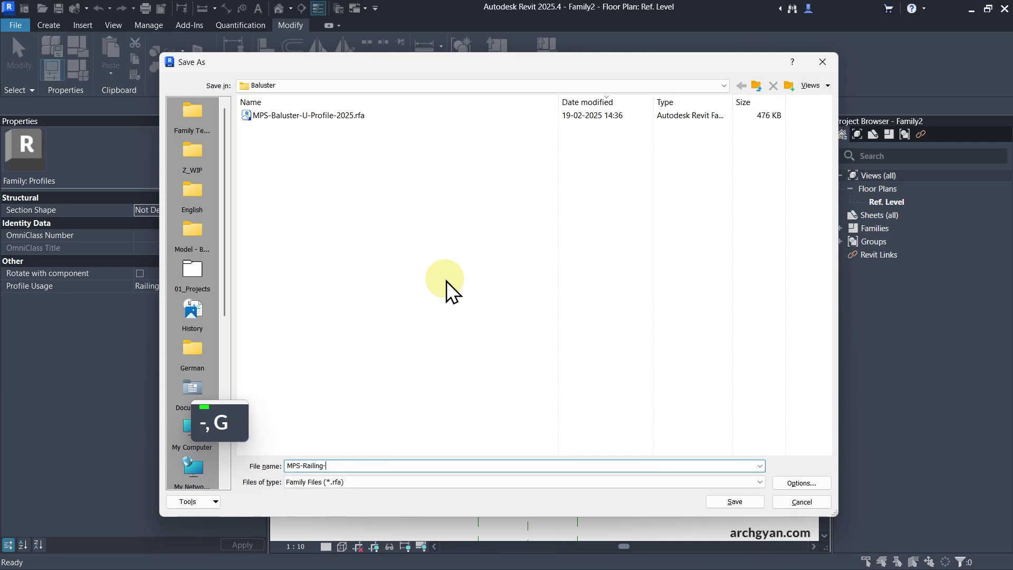
text(Rectangle-5x)
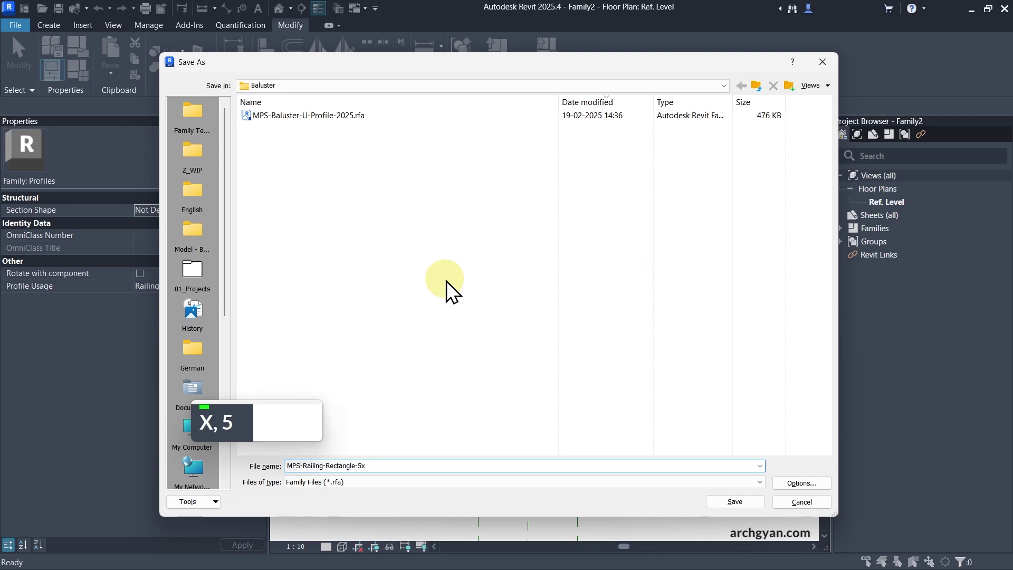
key(BackSpace)
key(BackSpace)
text(6x50)
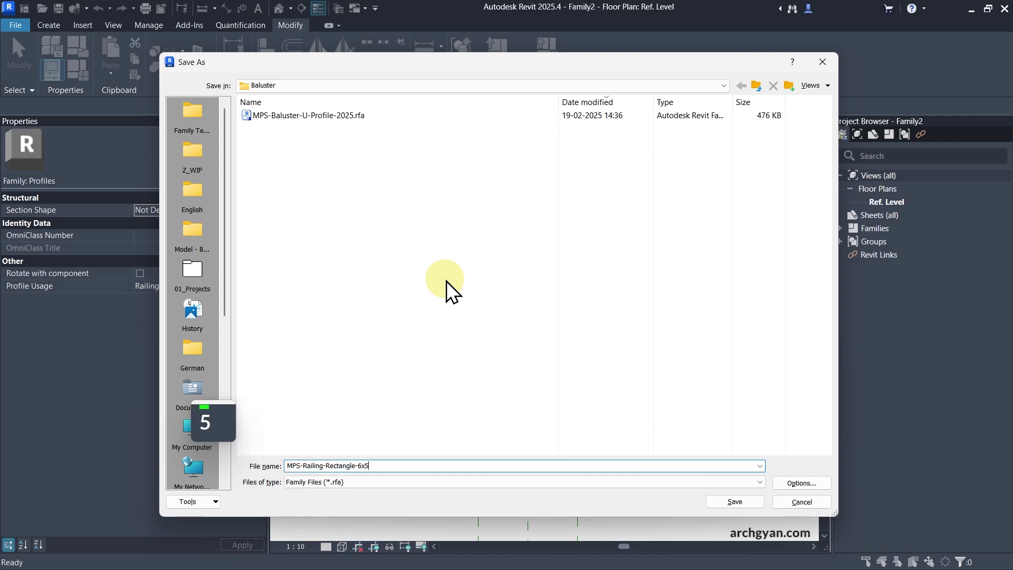
click(817, 482)
text(1)
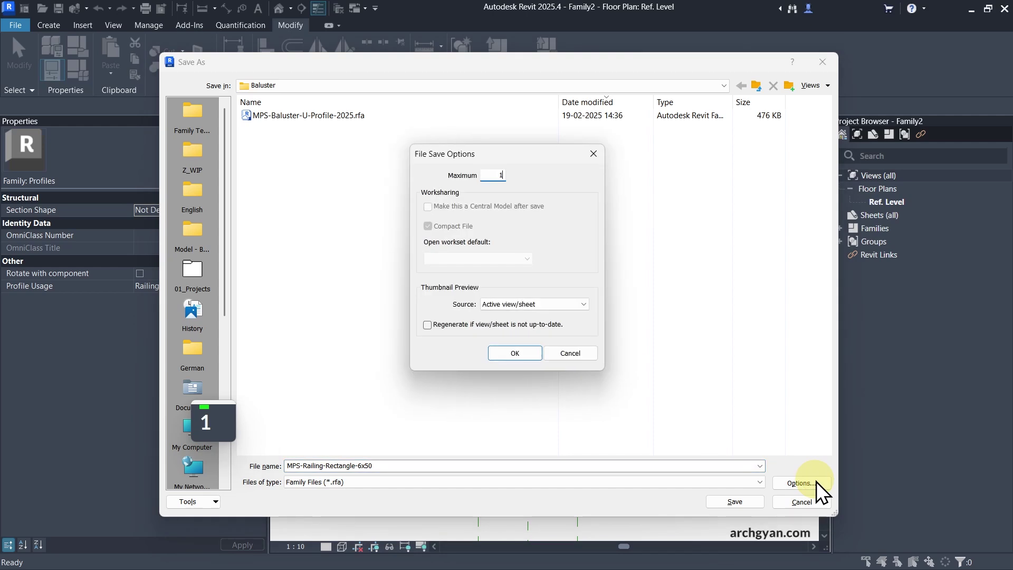
key(Return)
key(Return)
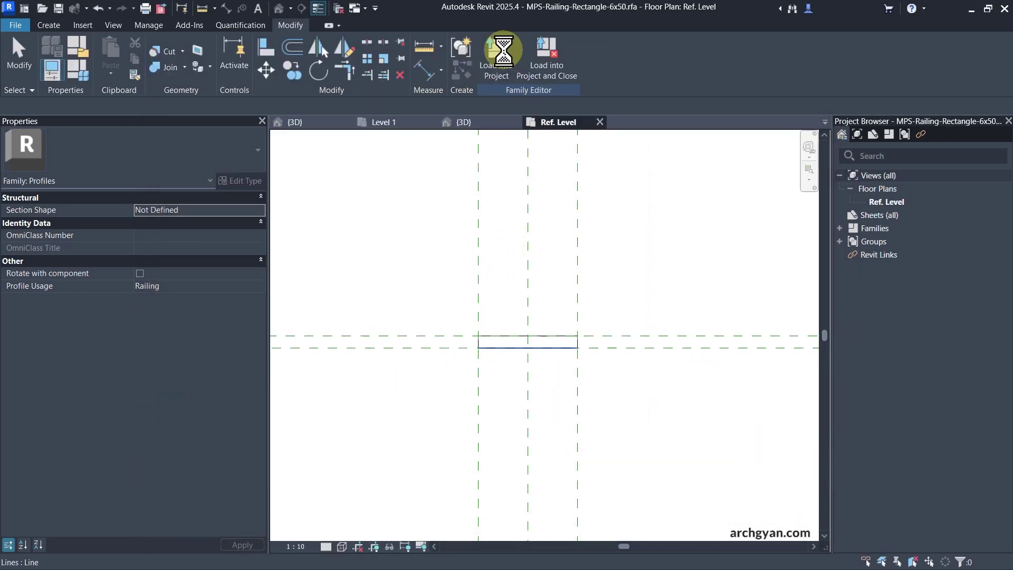
Step: Load the rail profile family into Project1 only and open the project's 3D view
click(492, 55)
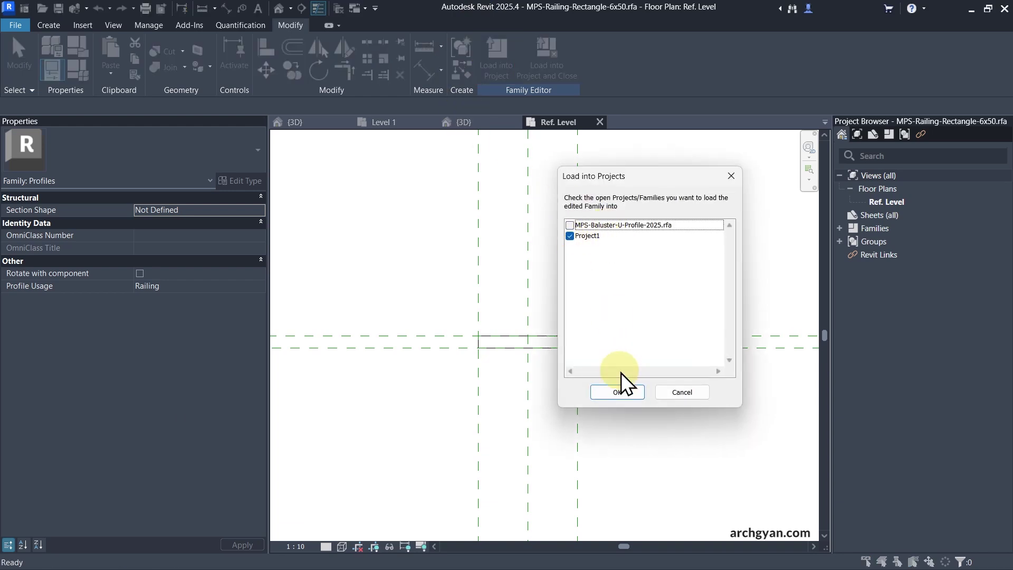
click(618, 392)
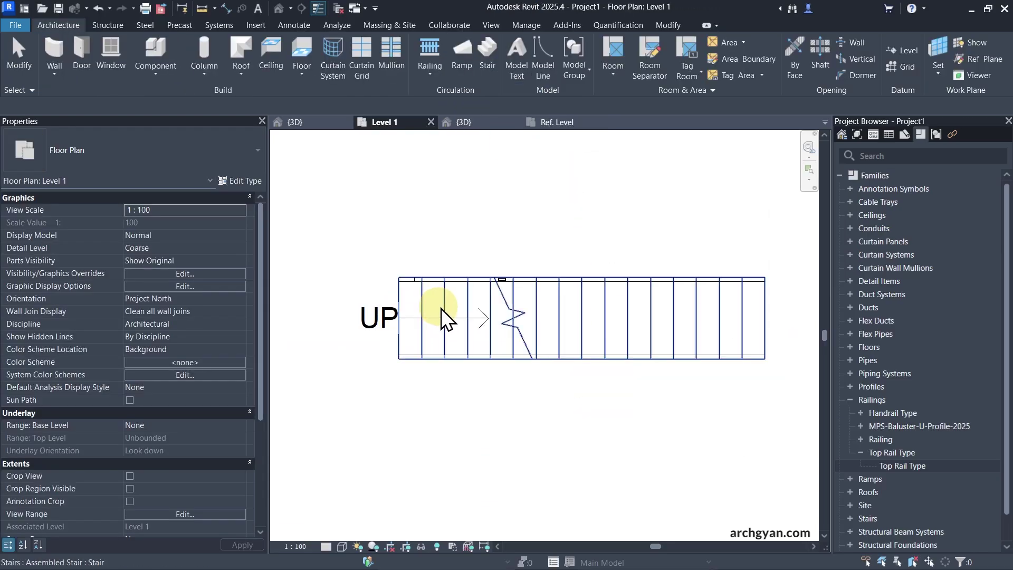
click(277, 12)
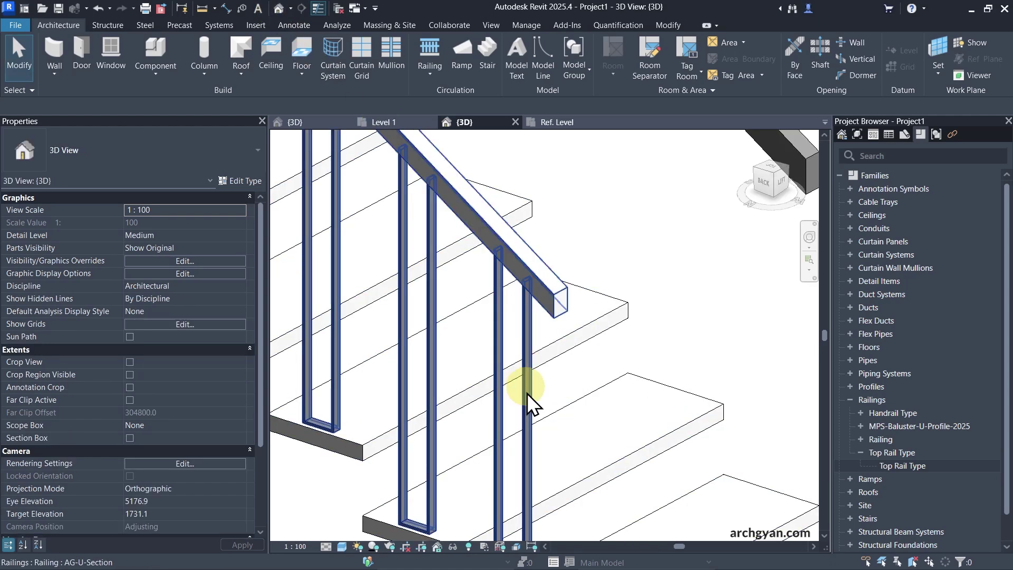
Step: Assign the profile MPS-Railing-Rectangle-6x50 : Type 1 to the Top Rail Type used by the AG-U-Section railing
scroll(517, 343, down, 3)
click(505, 265)
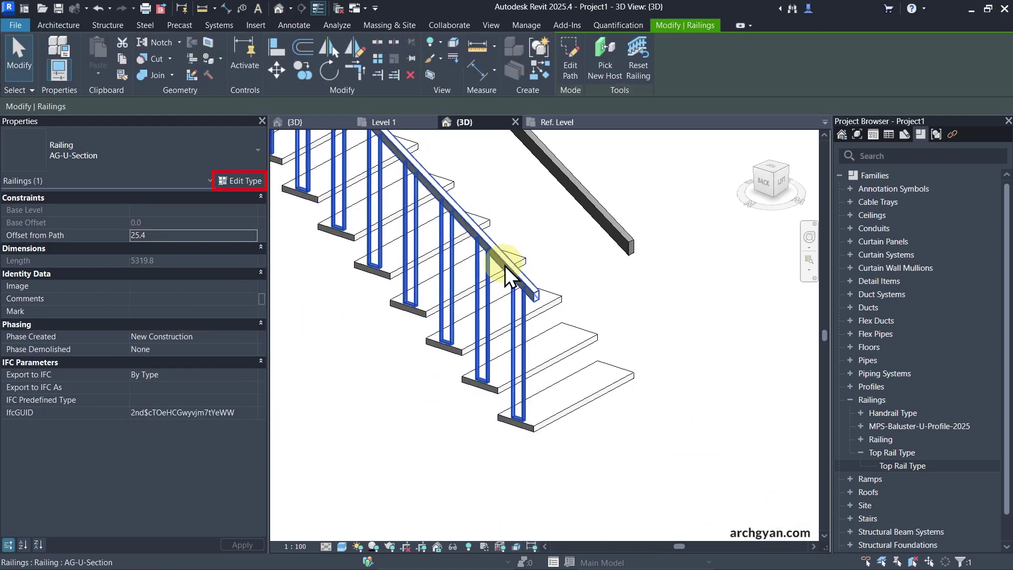
click(239, 181)
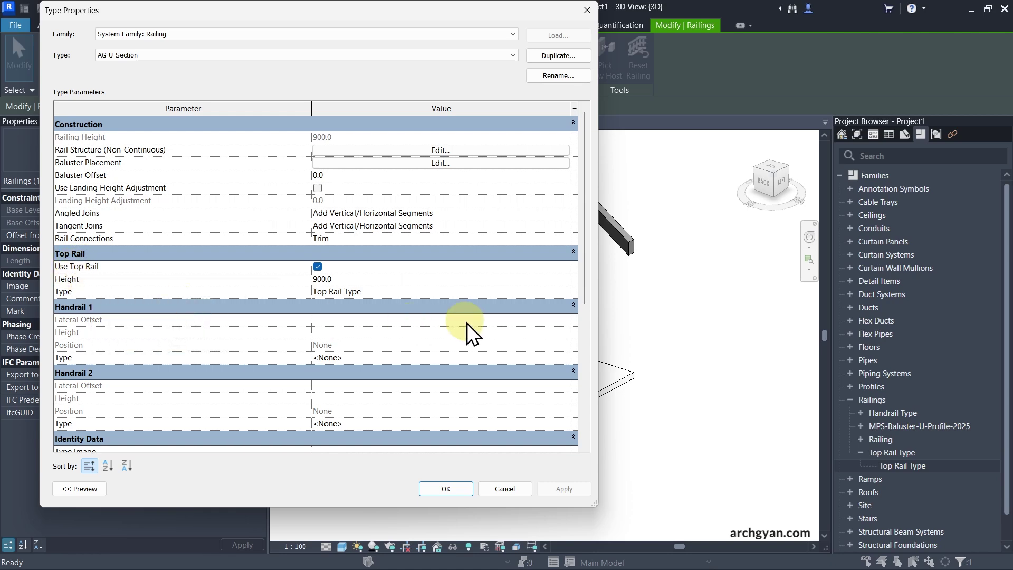
click(565, 292)
click(565, 292)
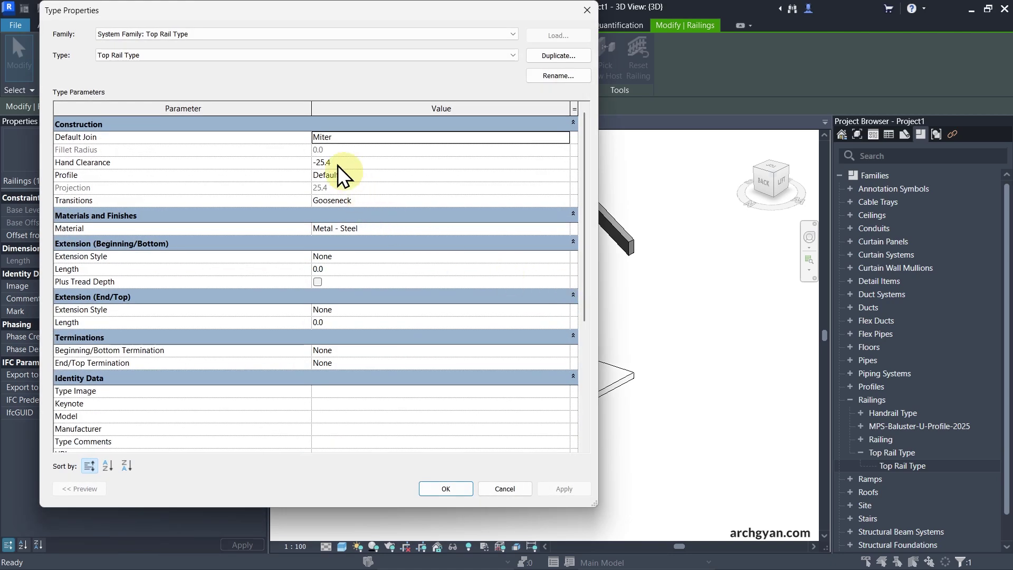
click(563, 176)
click(365, 198)
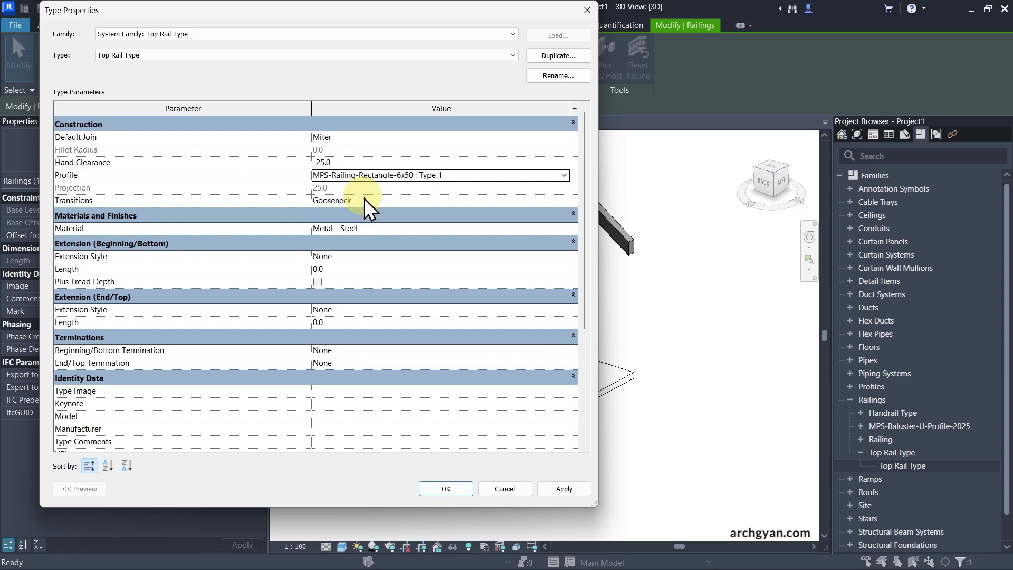
click(446, 488)
click(447, 549)
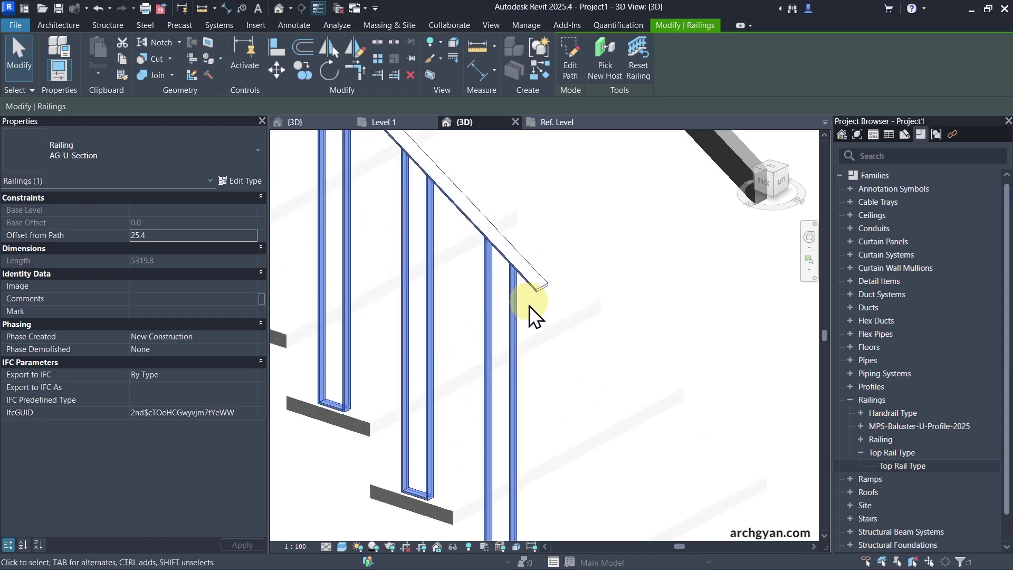
Step: Examine the railing's lower end in 3D, checking how the U-profile balusters meet the flat top rail
key(Escape)
scroll(521, 283, up, 3)
click(534, 262)
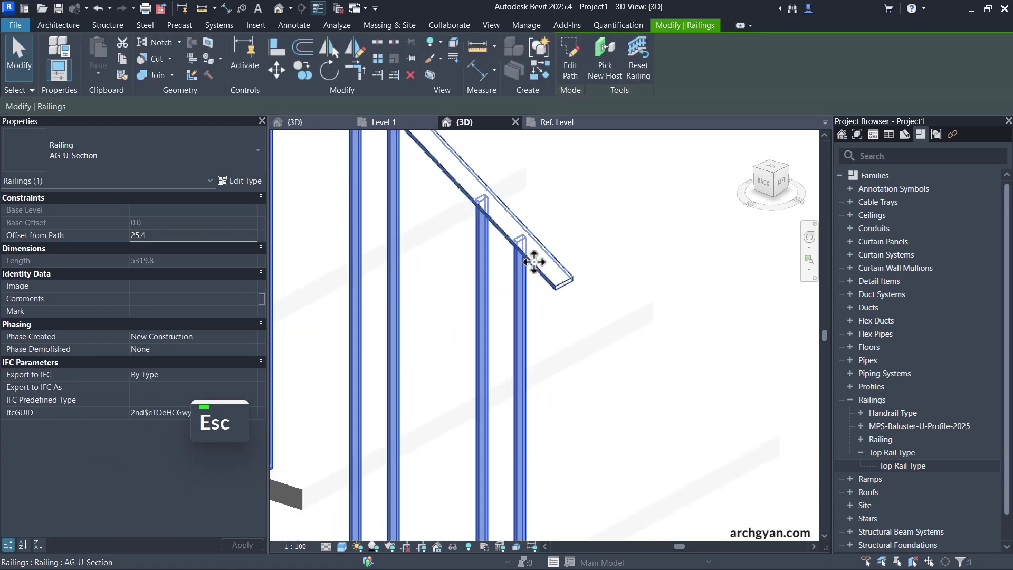
scroll(581, 279, down, 3)
shift+middle_drag(606, 294, 656, 203)
scroll(645, 253, up, 3)
key(Escape)
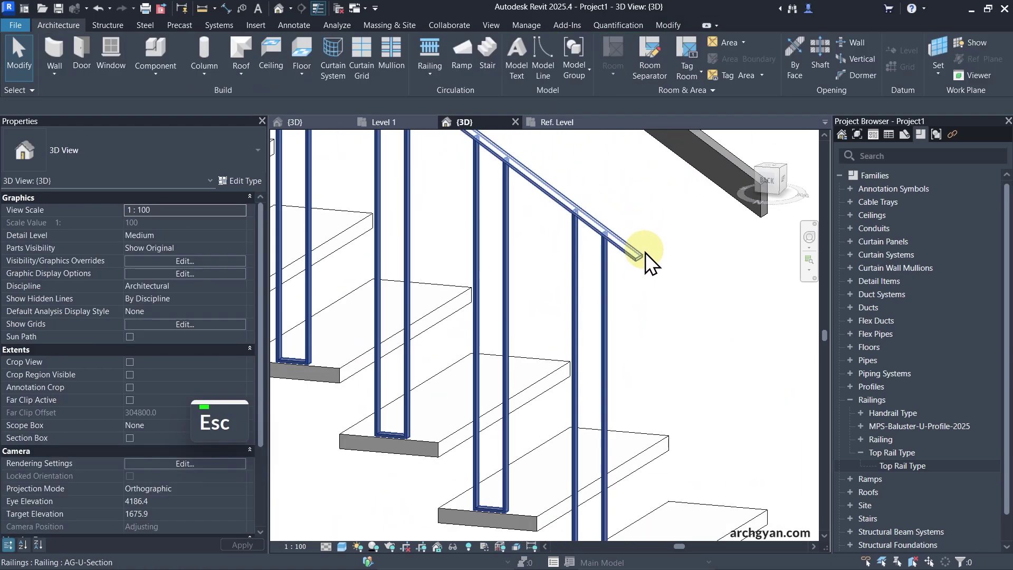
Step: Select the AG-U-Section railing's top rail at its lower end and open its rail path for editing
click(645, 252)
shift+middle_drag(645, 252, 584, 227)
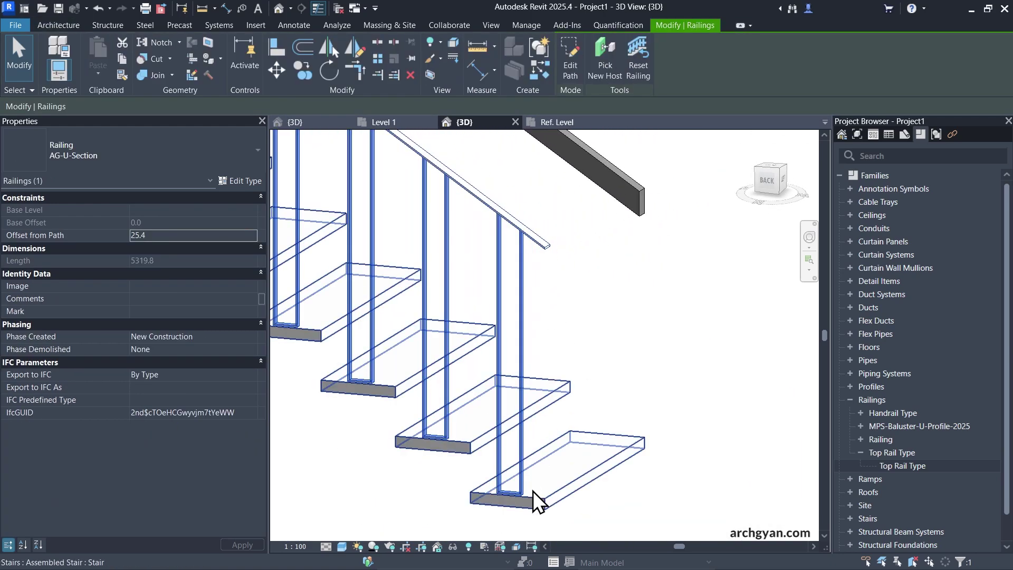
click(541, 243)
key(Tab)
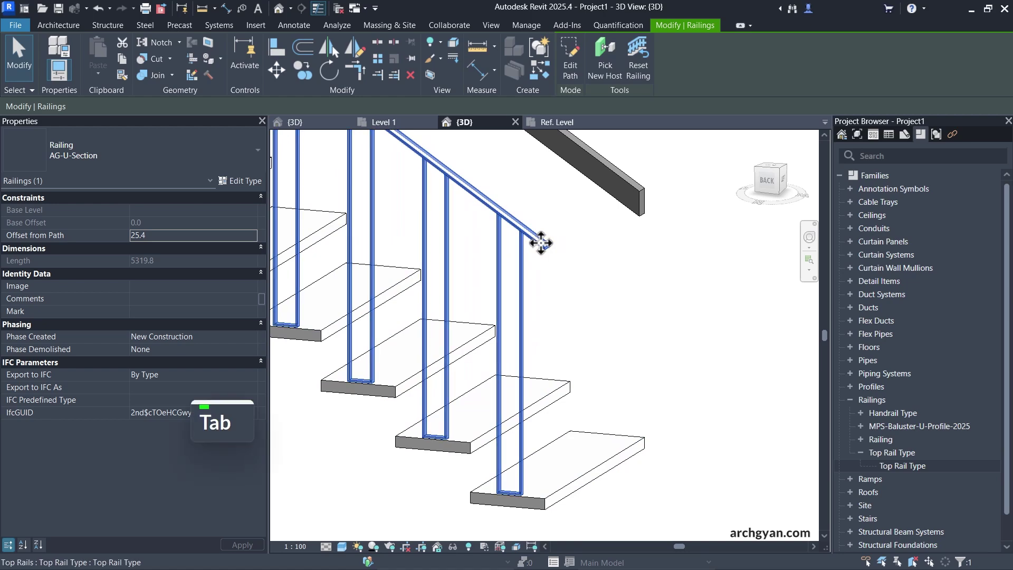
click(541, 243)
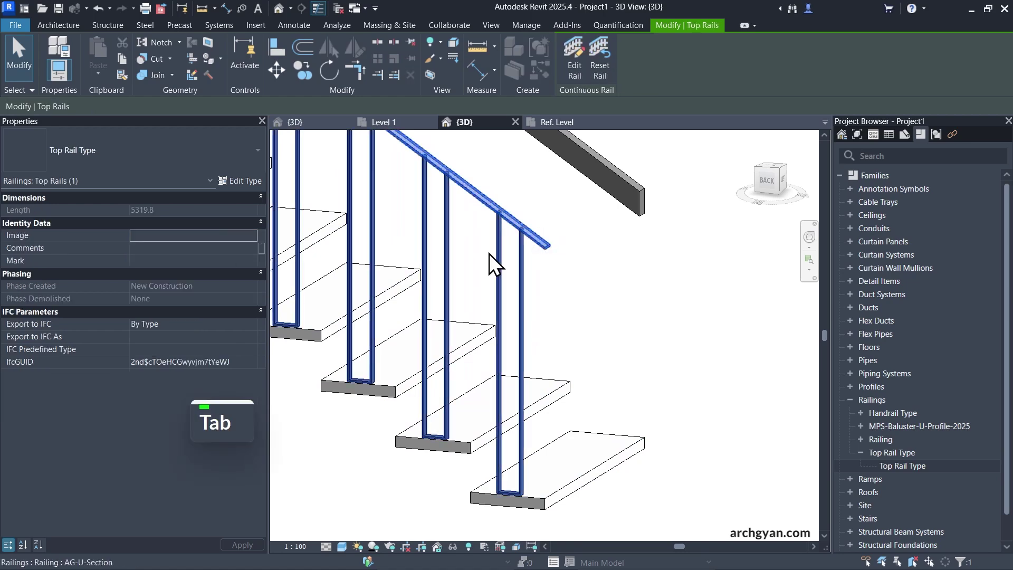
key(Tab)
key(Tab)
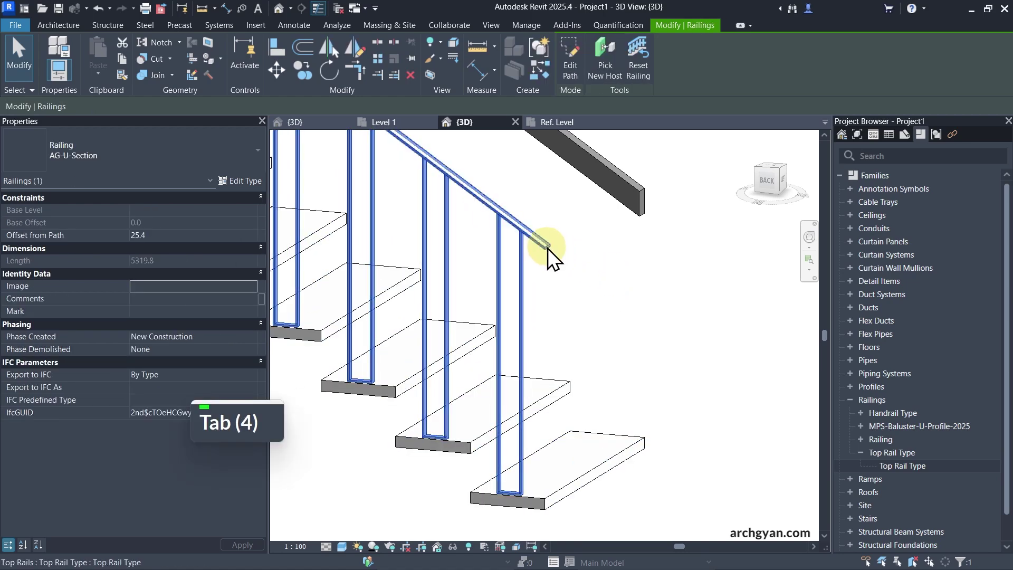
click(547, 247)
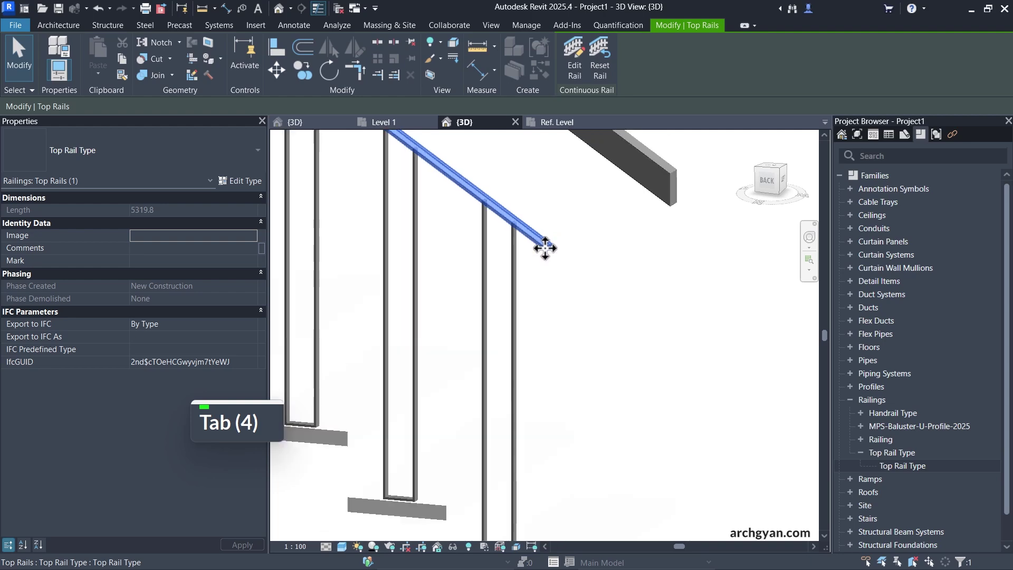
click(571, 54)
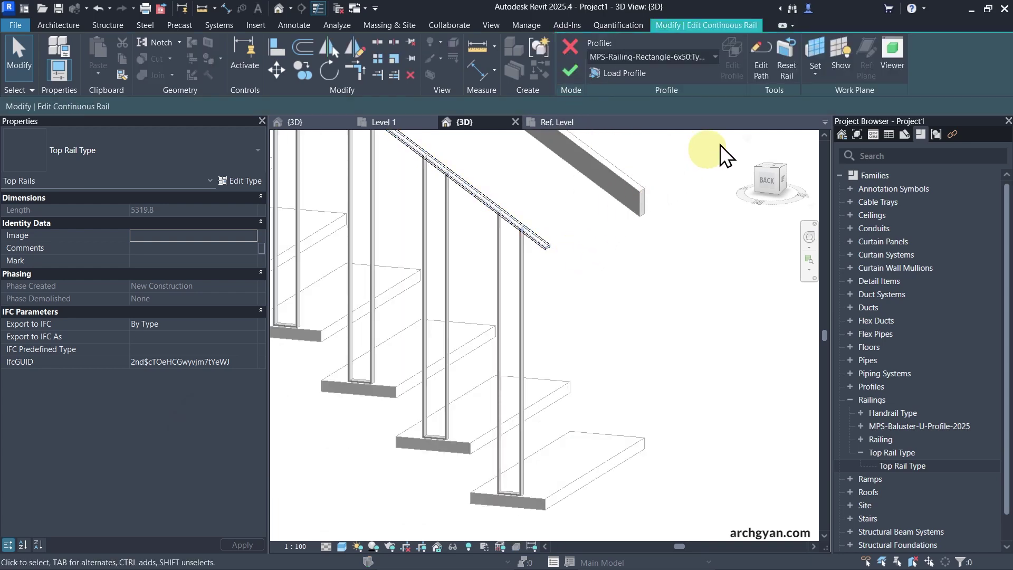
click(762, 47)
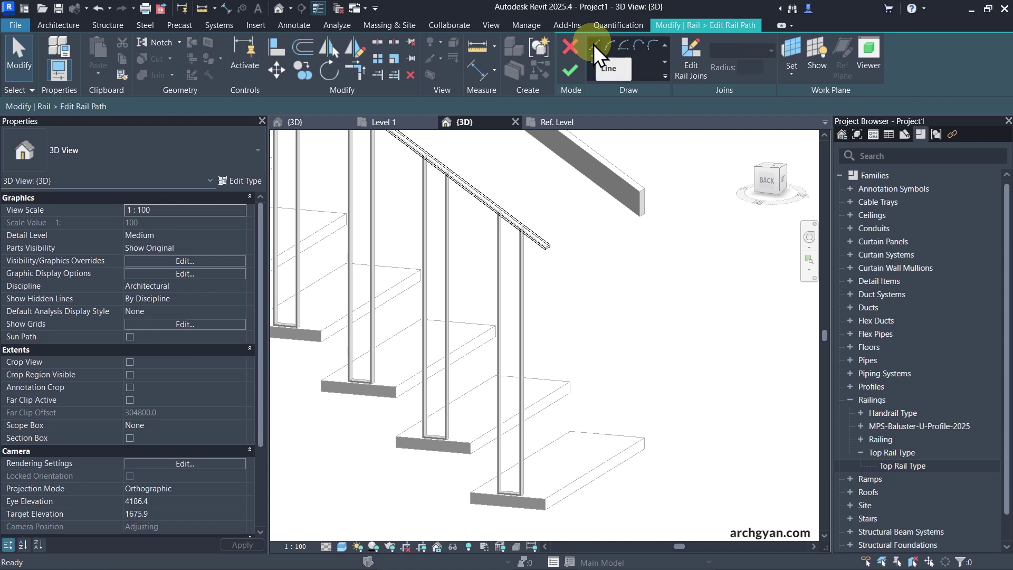
Step: Draw a vertical rail segment from the top rail's lower end down to the lowest tread's underside and finish the rail edit
click(593, 44)
click(546, 245)
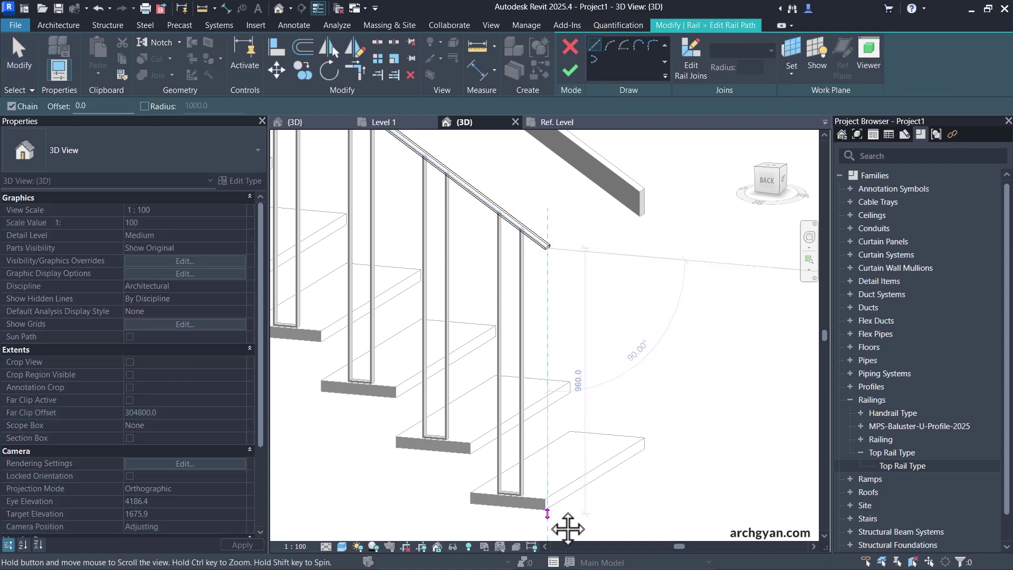
middle_drag(565, 533, 525, 452)
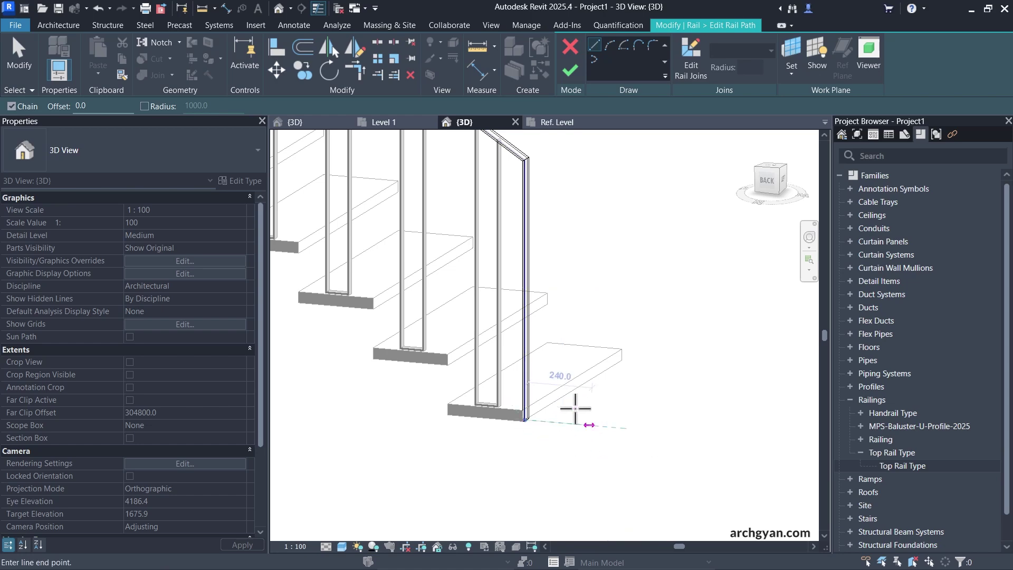
key(Escape)
key(Escape)
shift+middle_drag(563, 365, 457, 332)
click(569, 72)
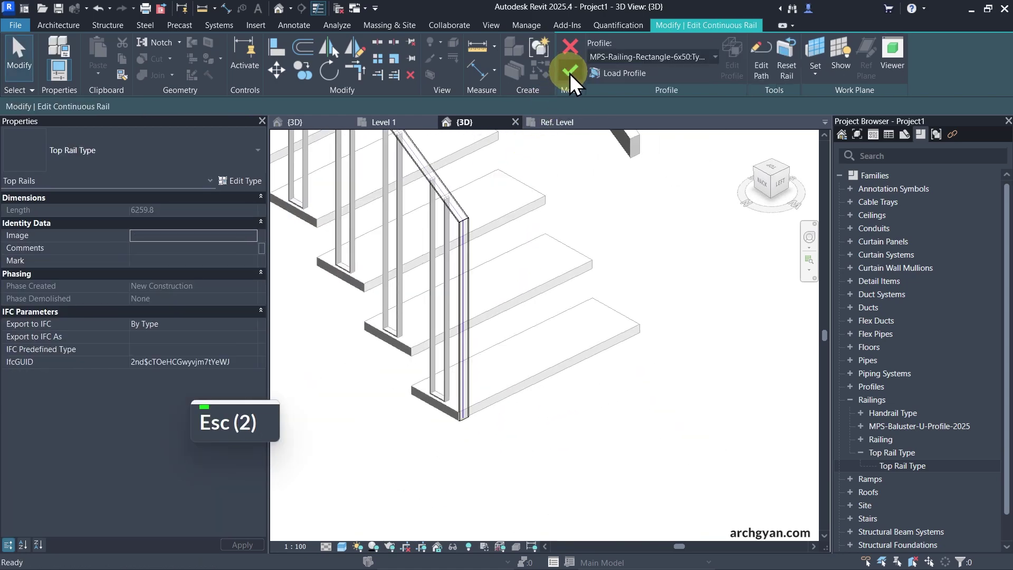
key(Escape)
key(Escape)
Step: Match the railing on the opposite side of the stair to the AG-U-Section railing type
shift+middle_drag(576, 385, 530, 302)
key(m)
key(a)
click(527, 304)
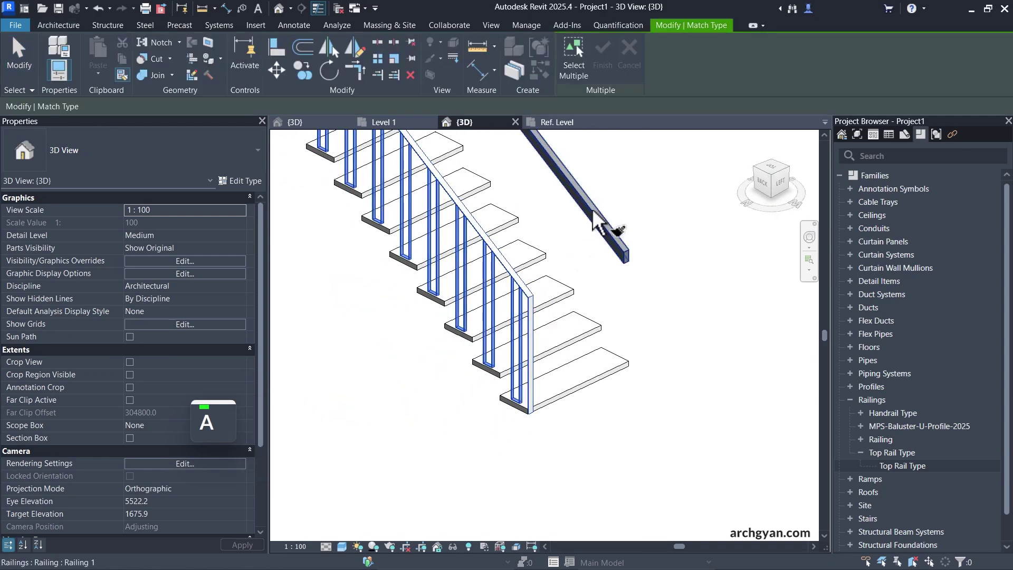
click(607, 232)
key(Escape)
key(Escape)
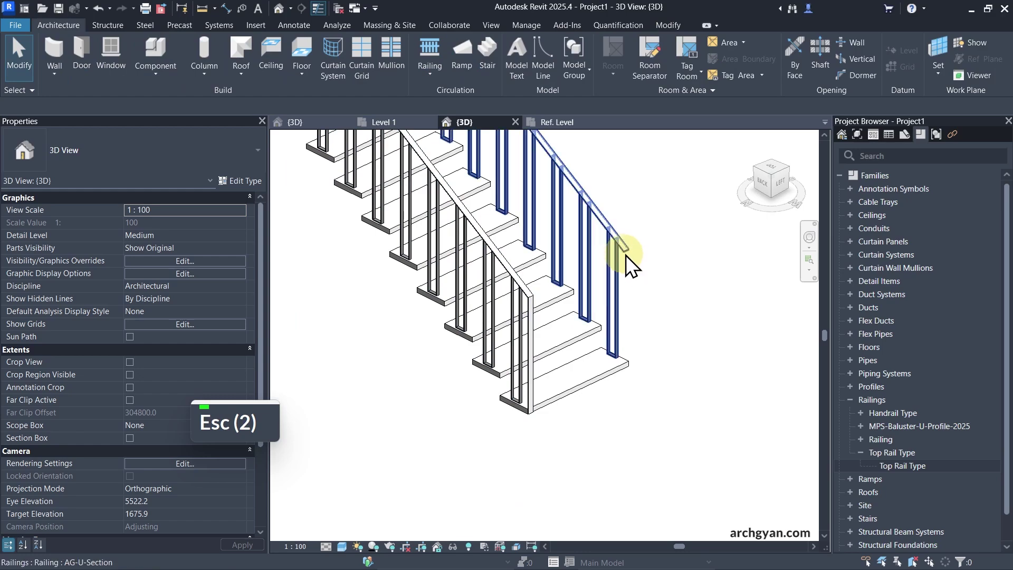
Step: Examine both railings in 3D, checking the opposite railing's lower end and the upper end of the stair
scroll(626, 253, up, 4)
click(626, 255)
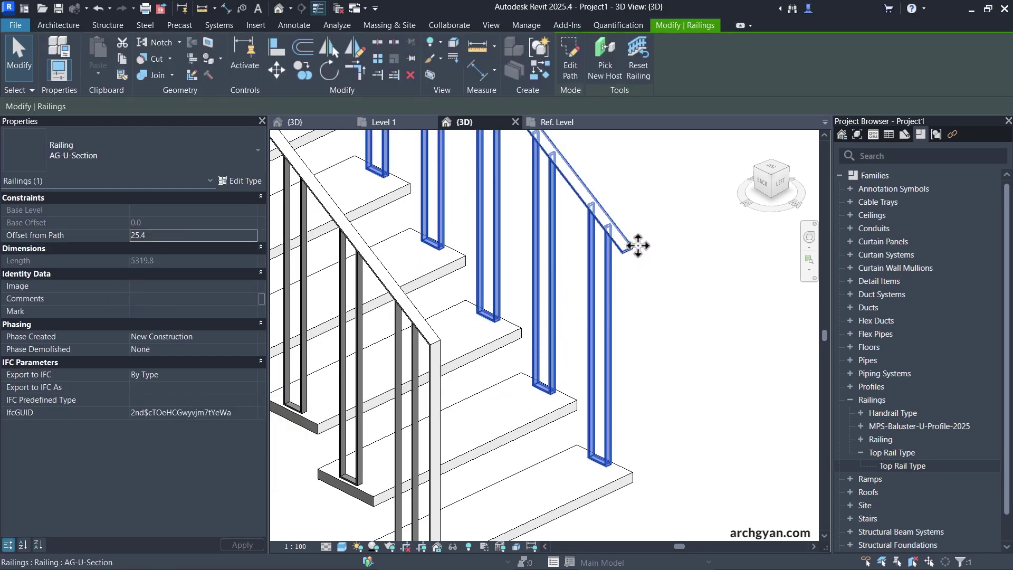
key(Escape)
scroll(627, 256, down, 3)
middle_drag(627, 255, 501, 274)
click(501, 274)
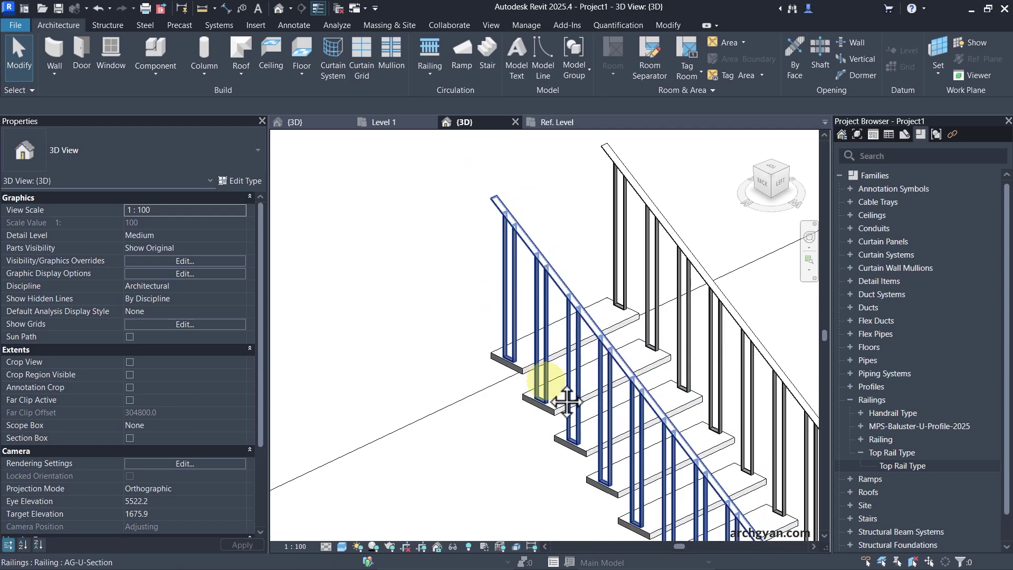
key(Delete)
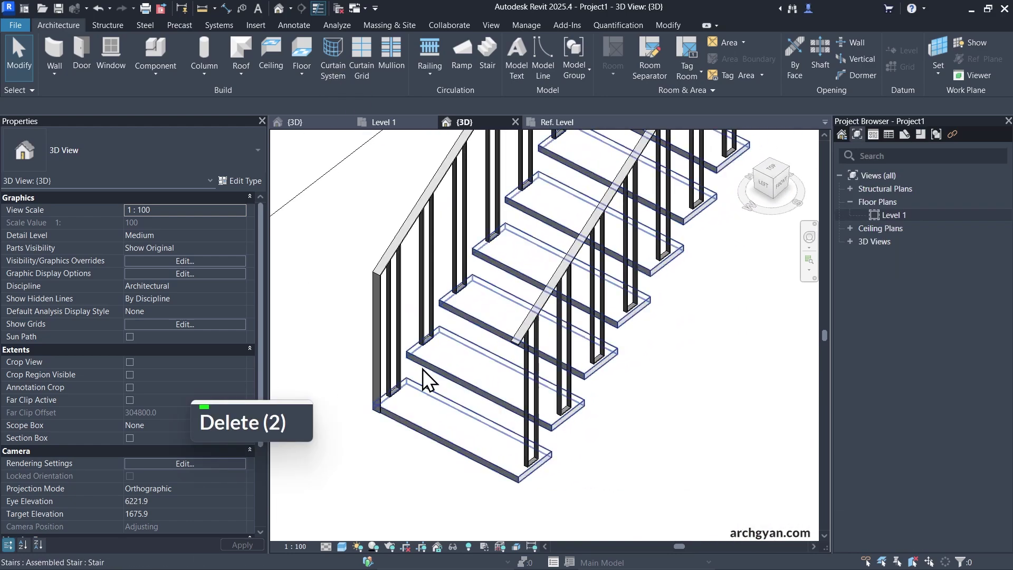
key(Escape)
scroll(423, 369, down, 5)
shift+middle_drag(453, 339, 528, 295)
Step: Start a new stair in the Level 1 floor plan using the AG-Minimal Stairs type
double_click(885, 214)
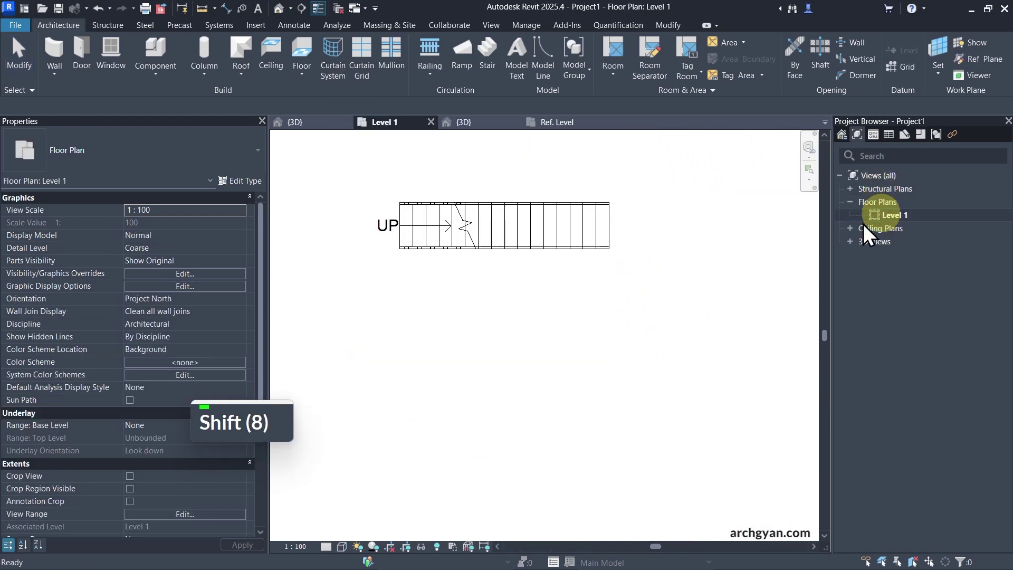
scroll(717, 333, up, 1)
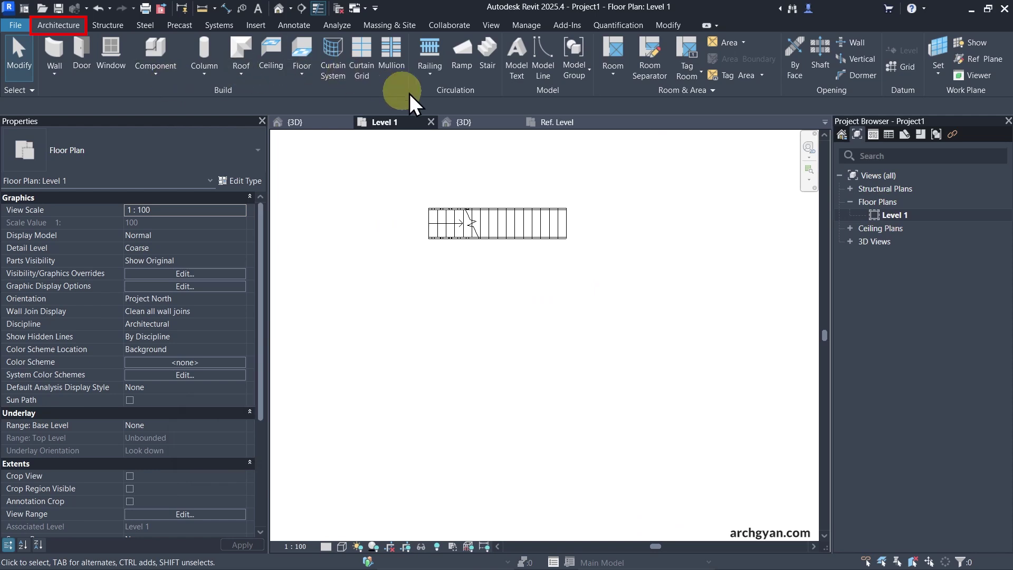
click(483, 60)
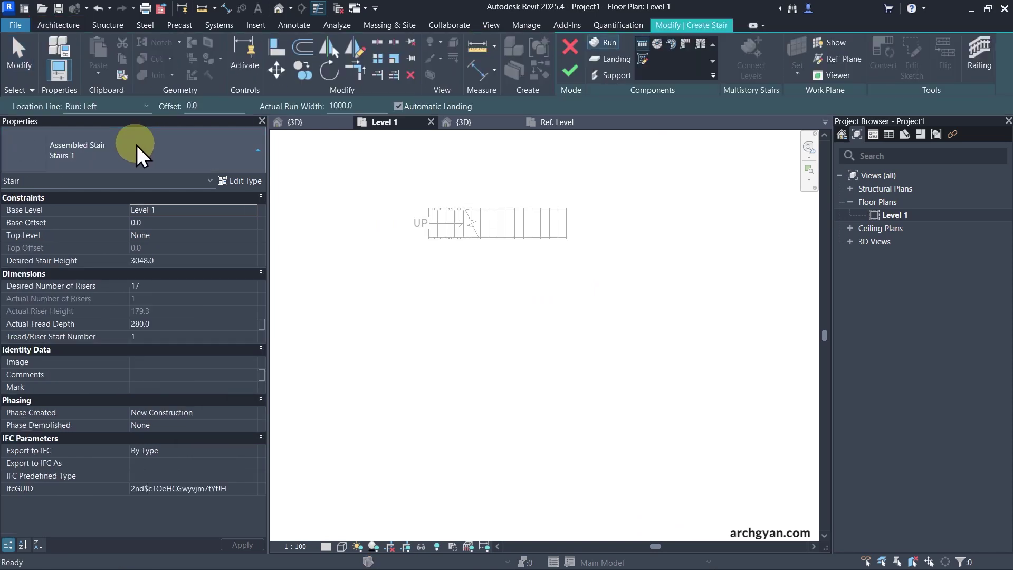
click(137, 148)
click(64, 221)
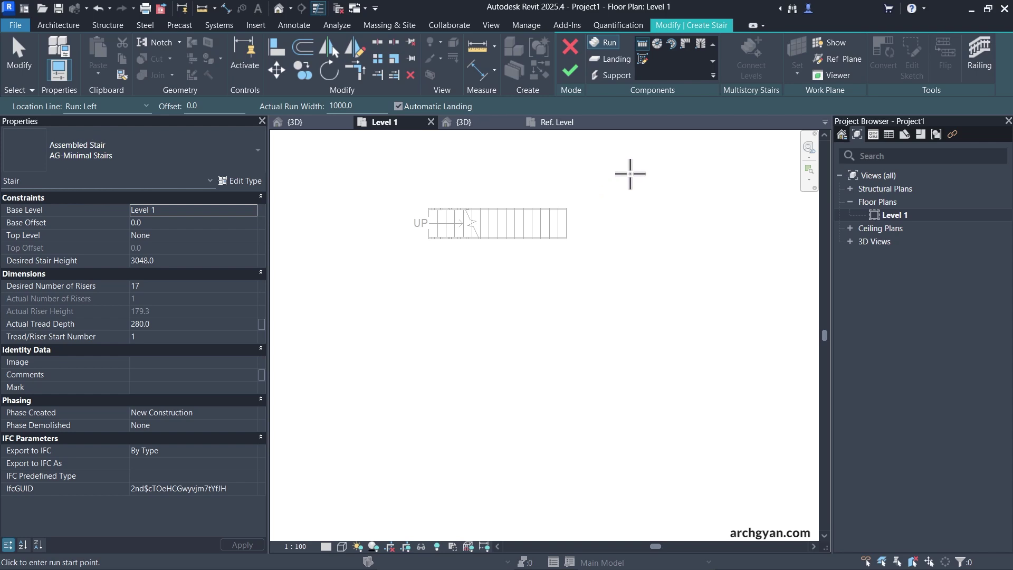
Step: Set the new stair's railing to AG-U-Section, positioned on the treads
click(979, 52)
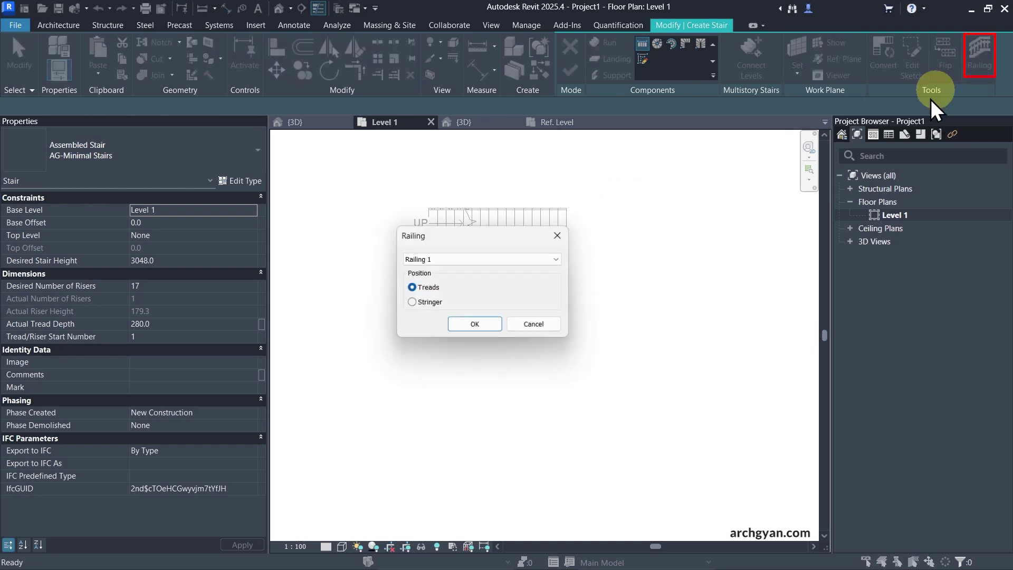
click(452, 261)
click(440, 270)
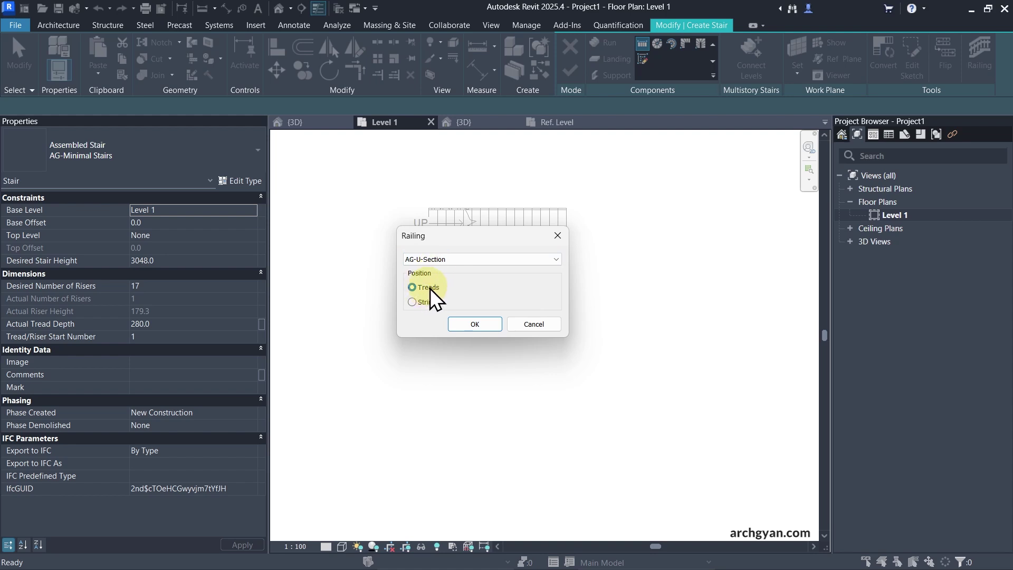
click(475, 324)
Step: Draw an L-shaped stair below the existing one with location line Run: Left, eight risers in the horizontal run and the rest going up vertically
scroll(574, 335, up, 2)
click(108, 107)
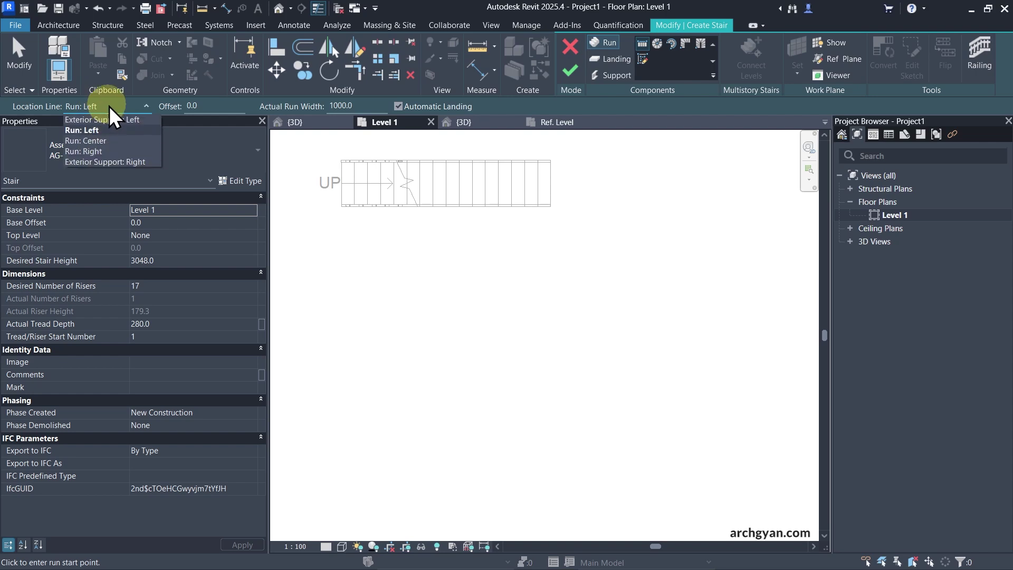
click(87, 129)
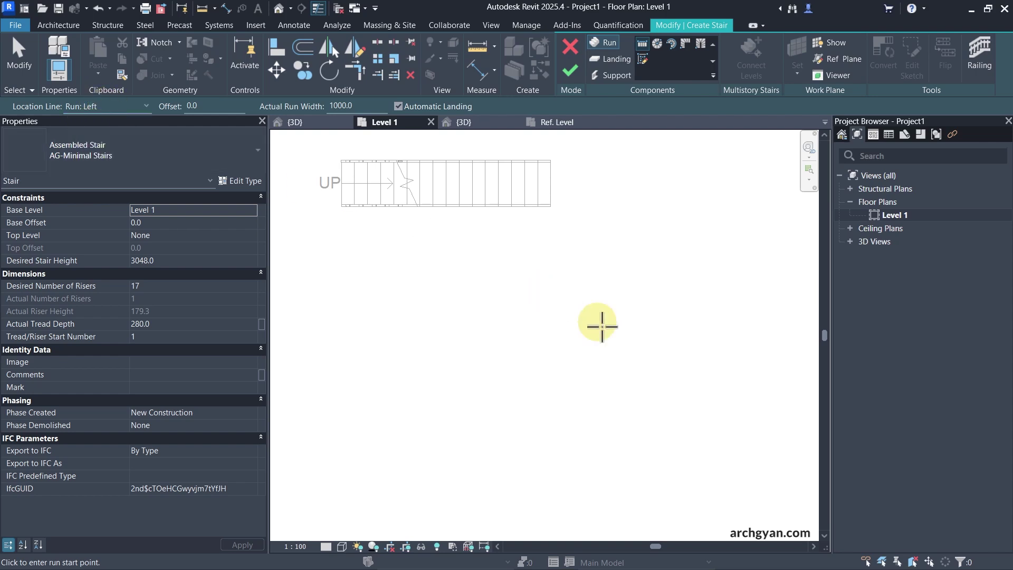
click(464, 270)
click(557, 270)
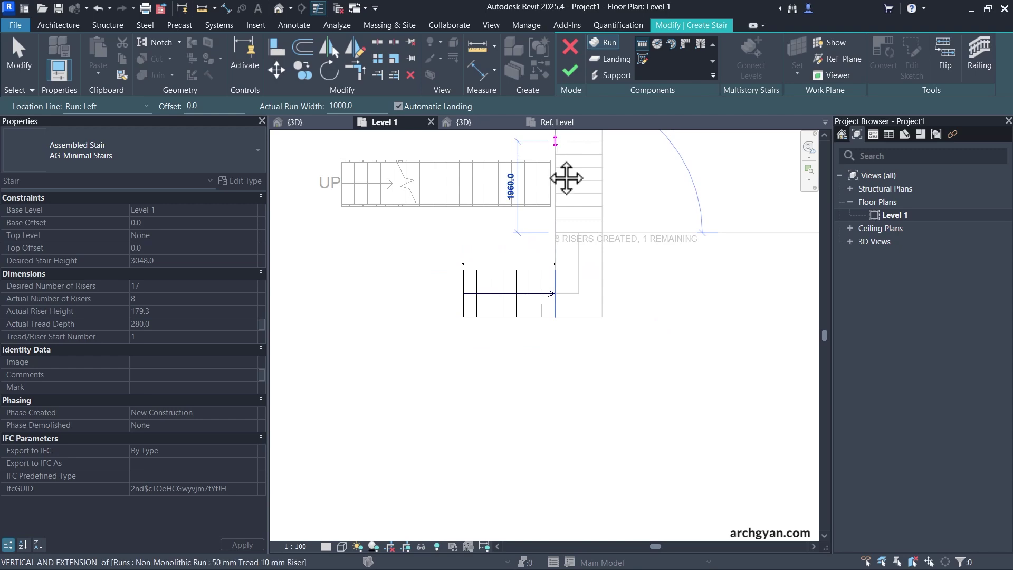
click(555, 140)
key(Escape)
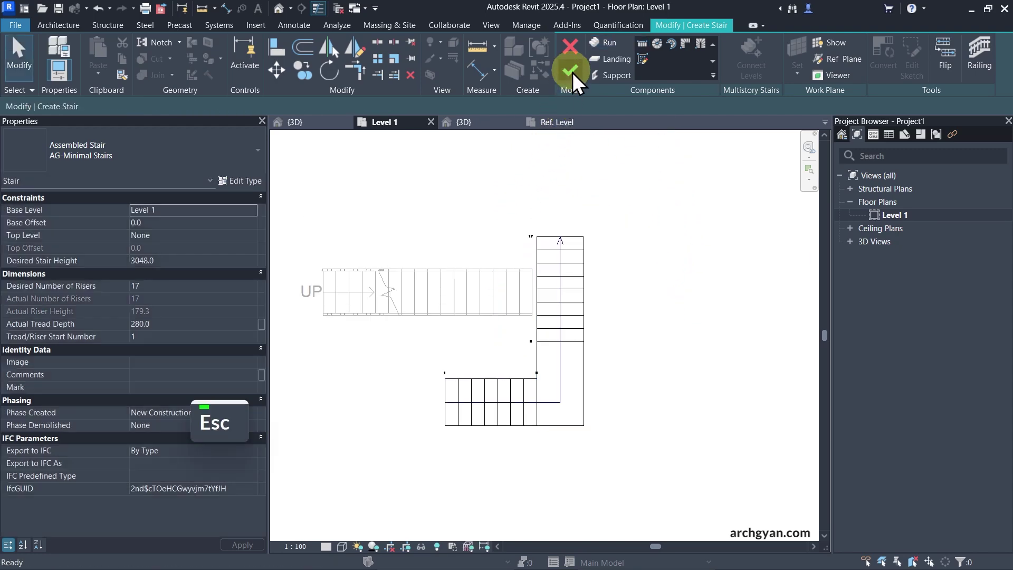
click(571, 71)
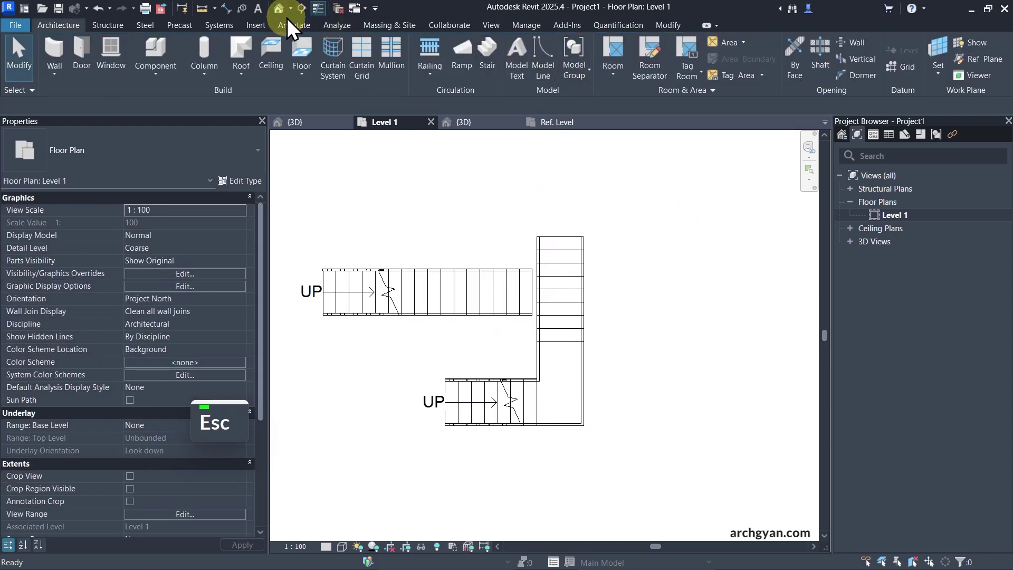
Step: Examine the L-shaped stair in 3D, checking how its railings follow both runs and turn at the landing
click(278, 8)
shift+middle_drag(613, 271, 441, 338)
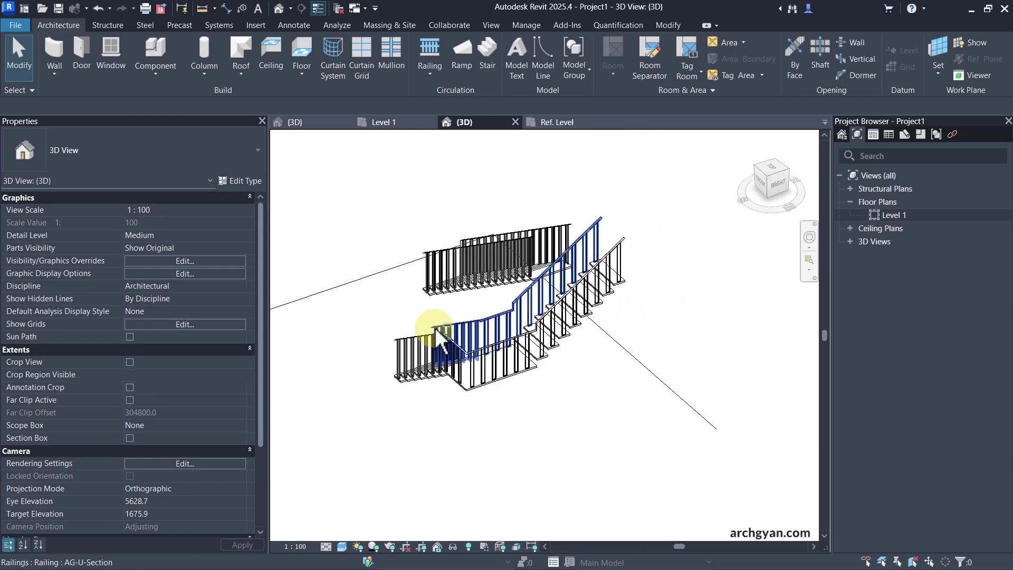
scroll(441, 337, up, 5)
shift+middle_drag(486, 385, 595, 350)
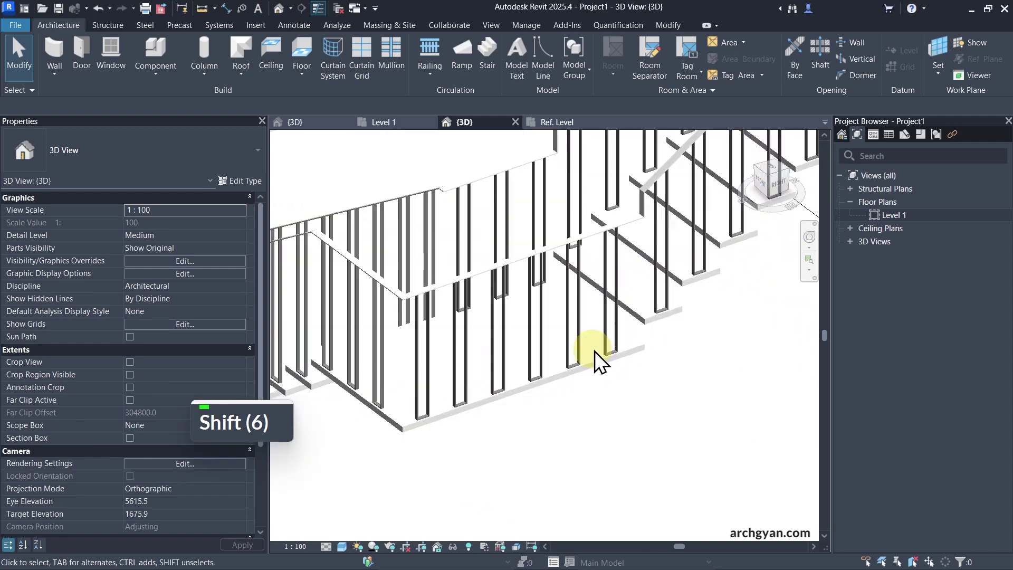
key(Escape)
key(Escape)
middle_drag(577, 403, 320, 520)
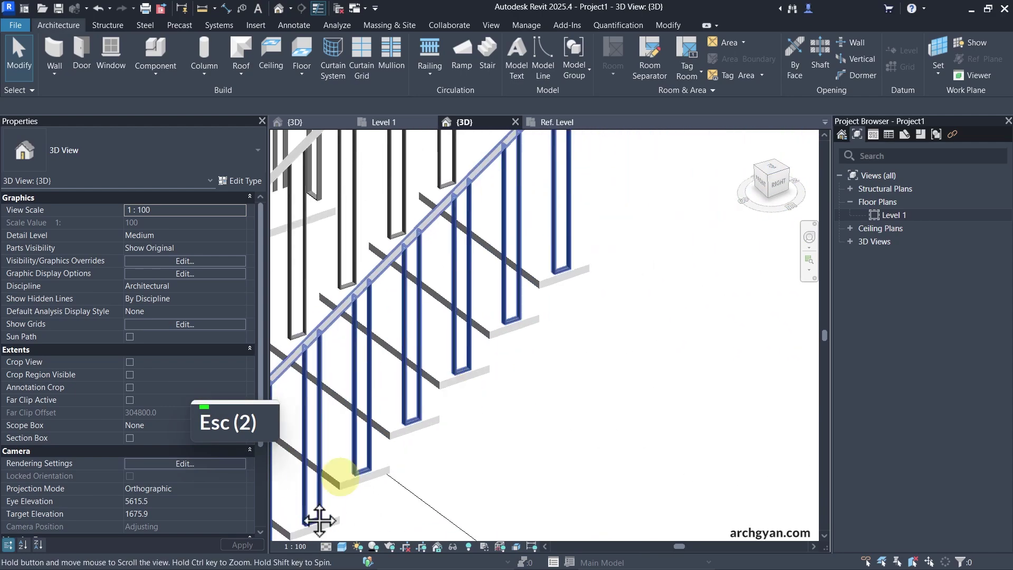
scroll(520, 388, down, 3)
middle_drag(520, 388, 526, 430)
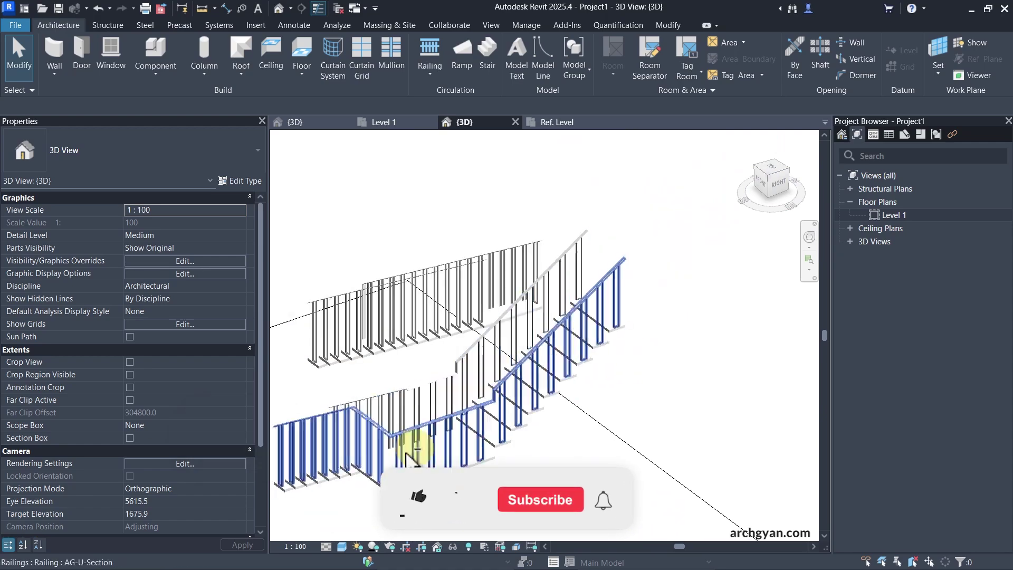
shift+middle_drag(407, 455, 651, 410)
scroll(652, 410, up, 5)
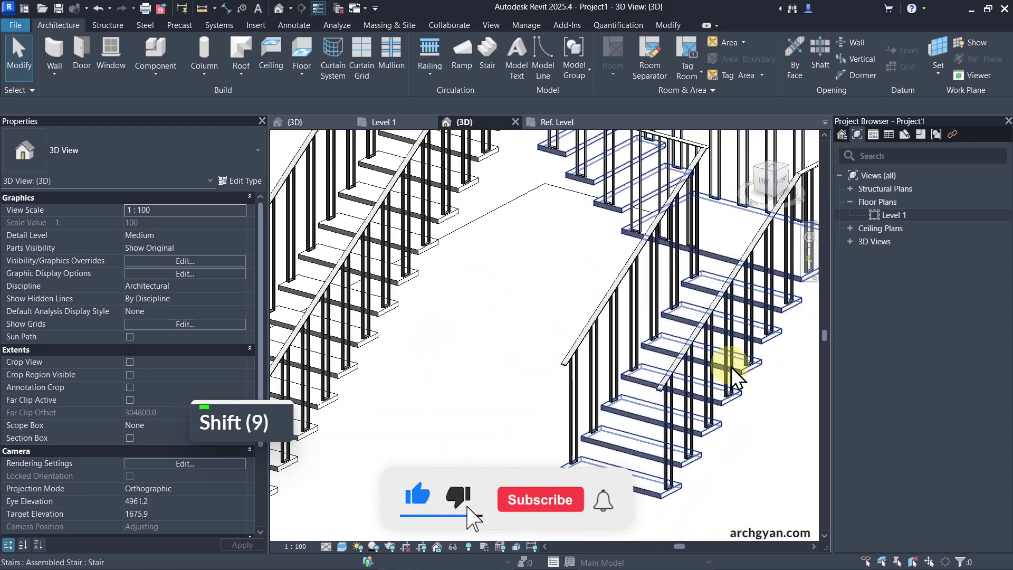
scroll(595, 381, down, 5)
key(Escape)
scroll(628, 400, down, 2)
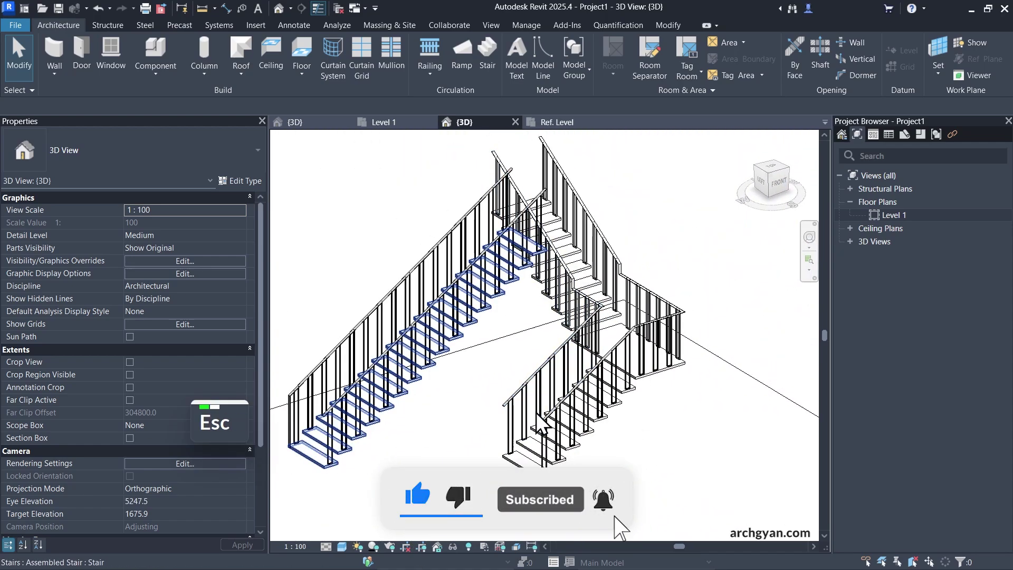
click(548, 420)
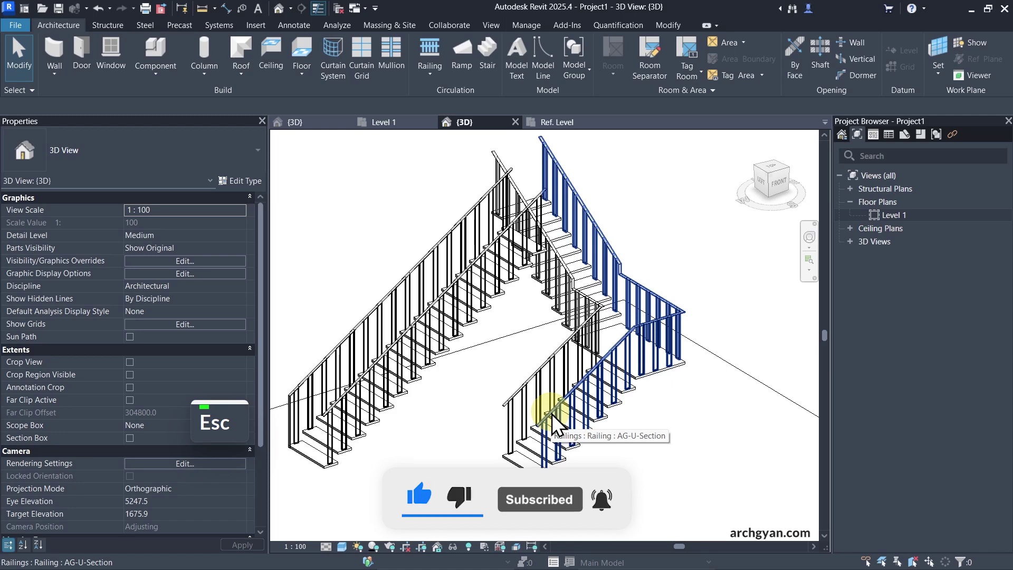
click(548, 410)
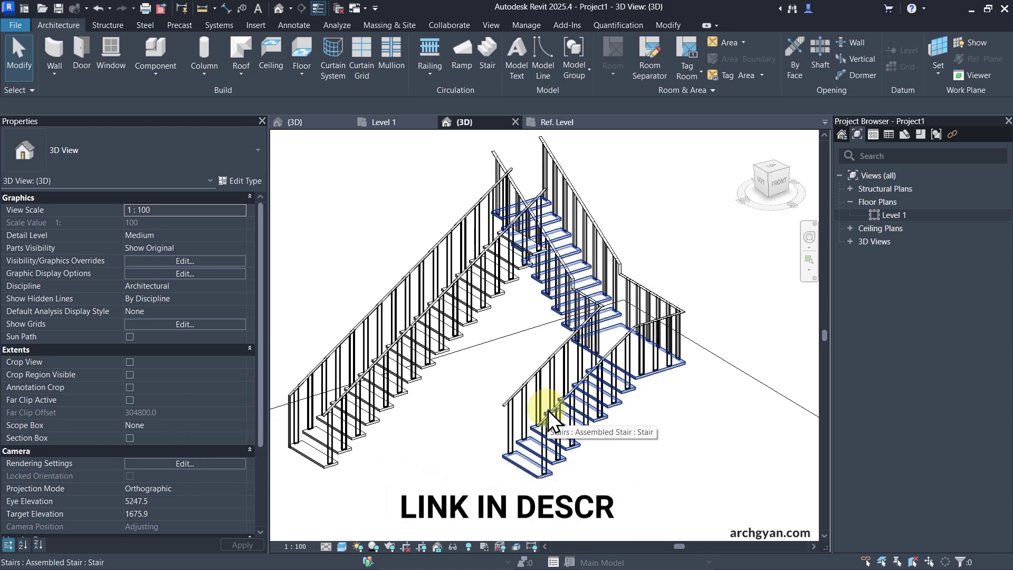